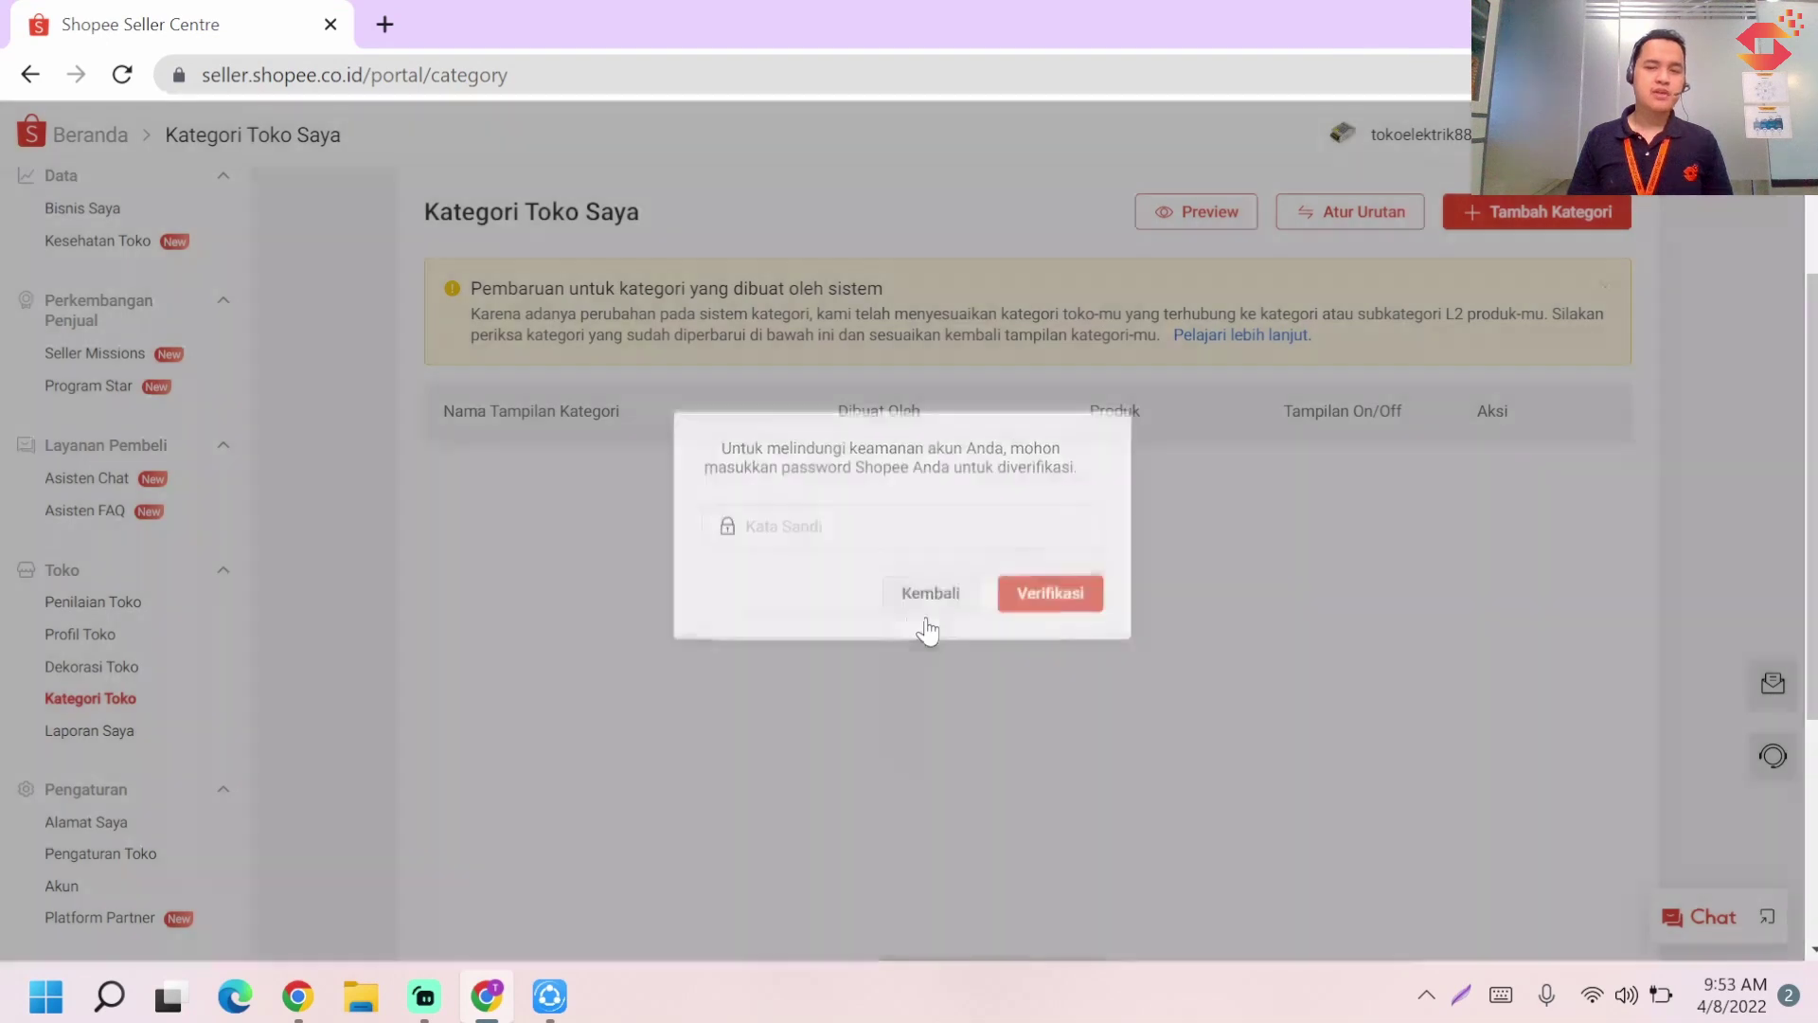
Scroll the left sidebar back up to the Kategori Toko Saya category list.
scroll(21, 728, "up", 2)
scroll(21, 727, "up", 6)
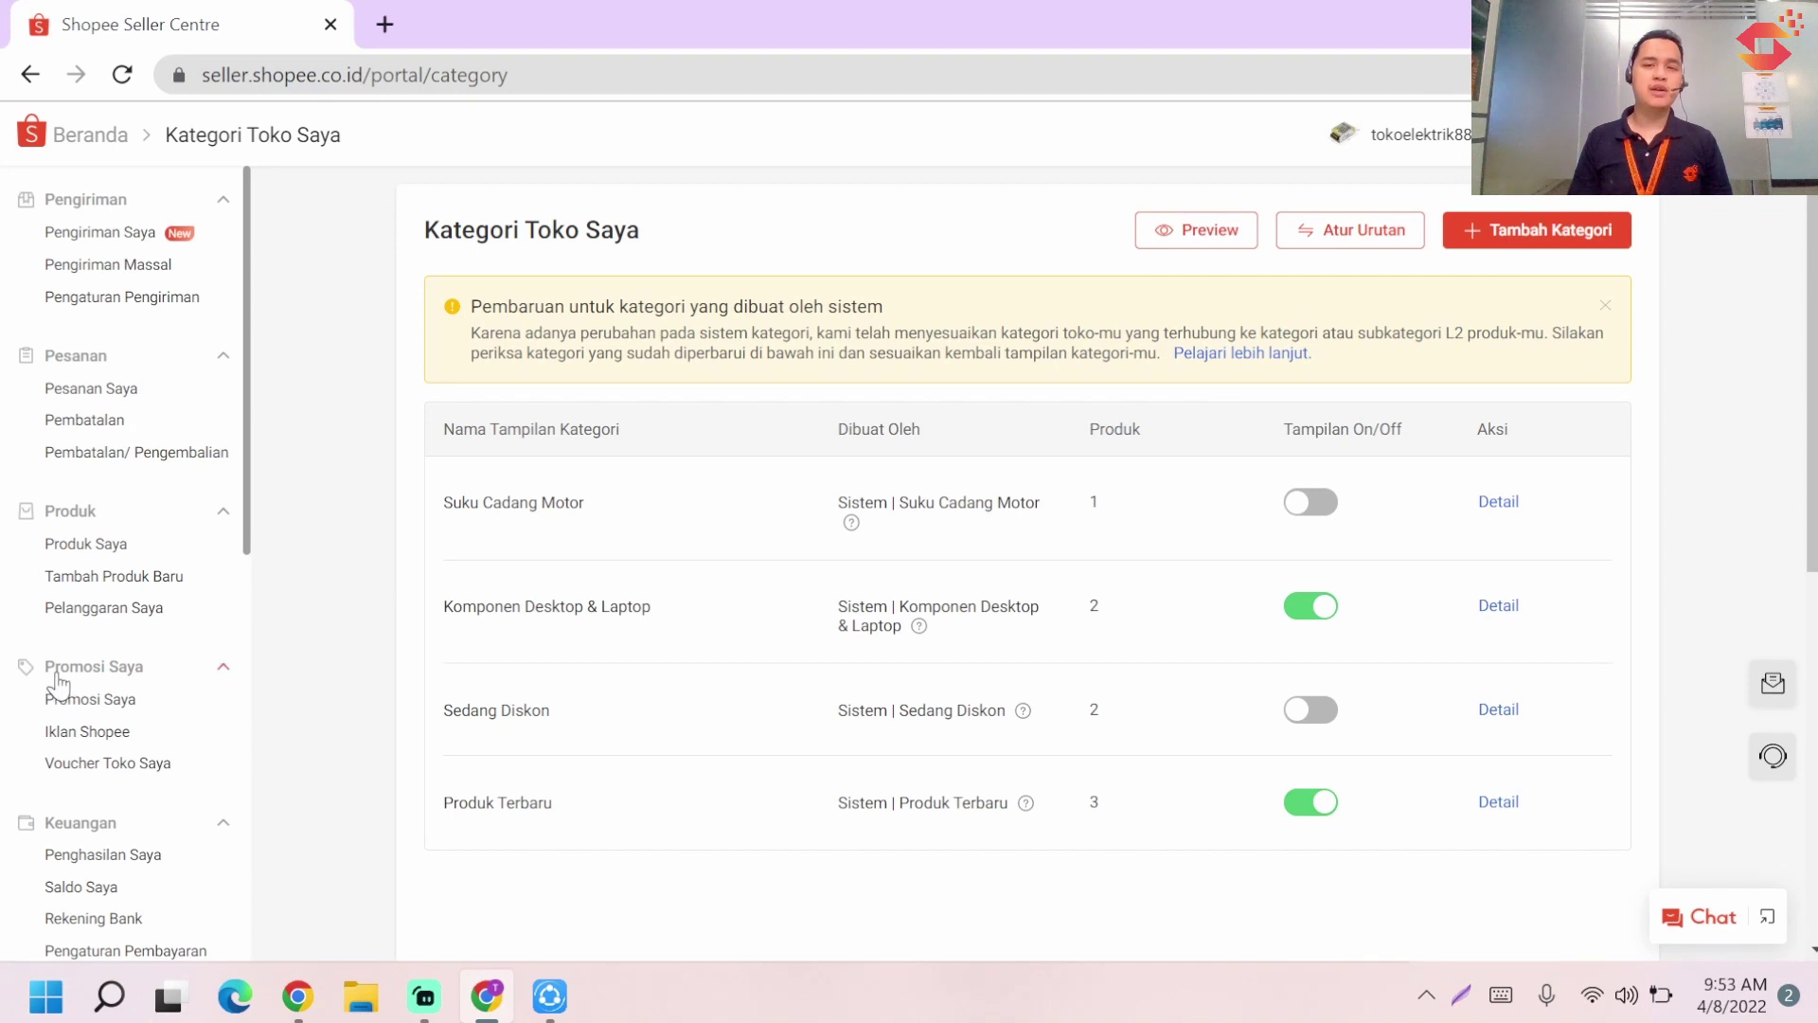
Search the web for shopee, open the Shopee shopping site, and go to Pesanan Saya.
mouse_move(1436, 146)
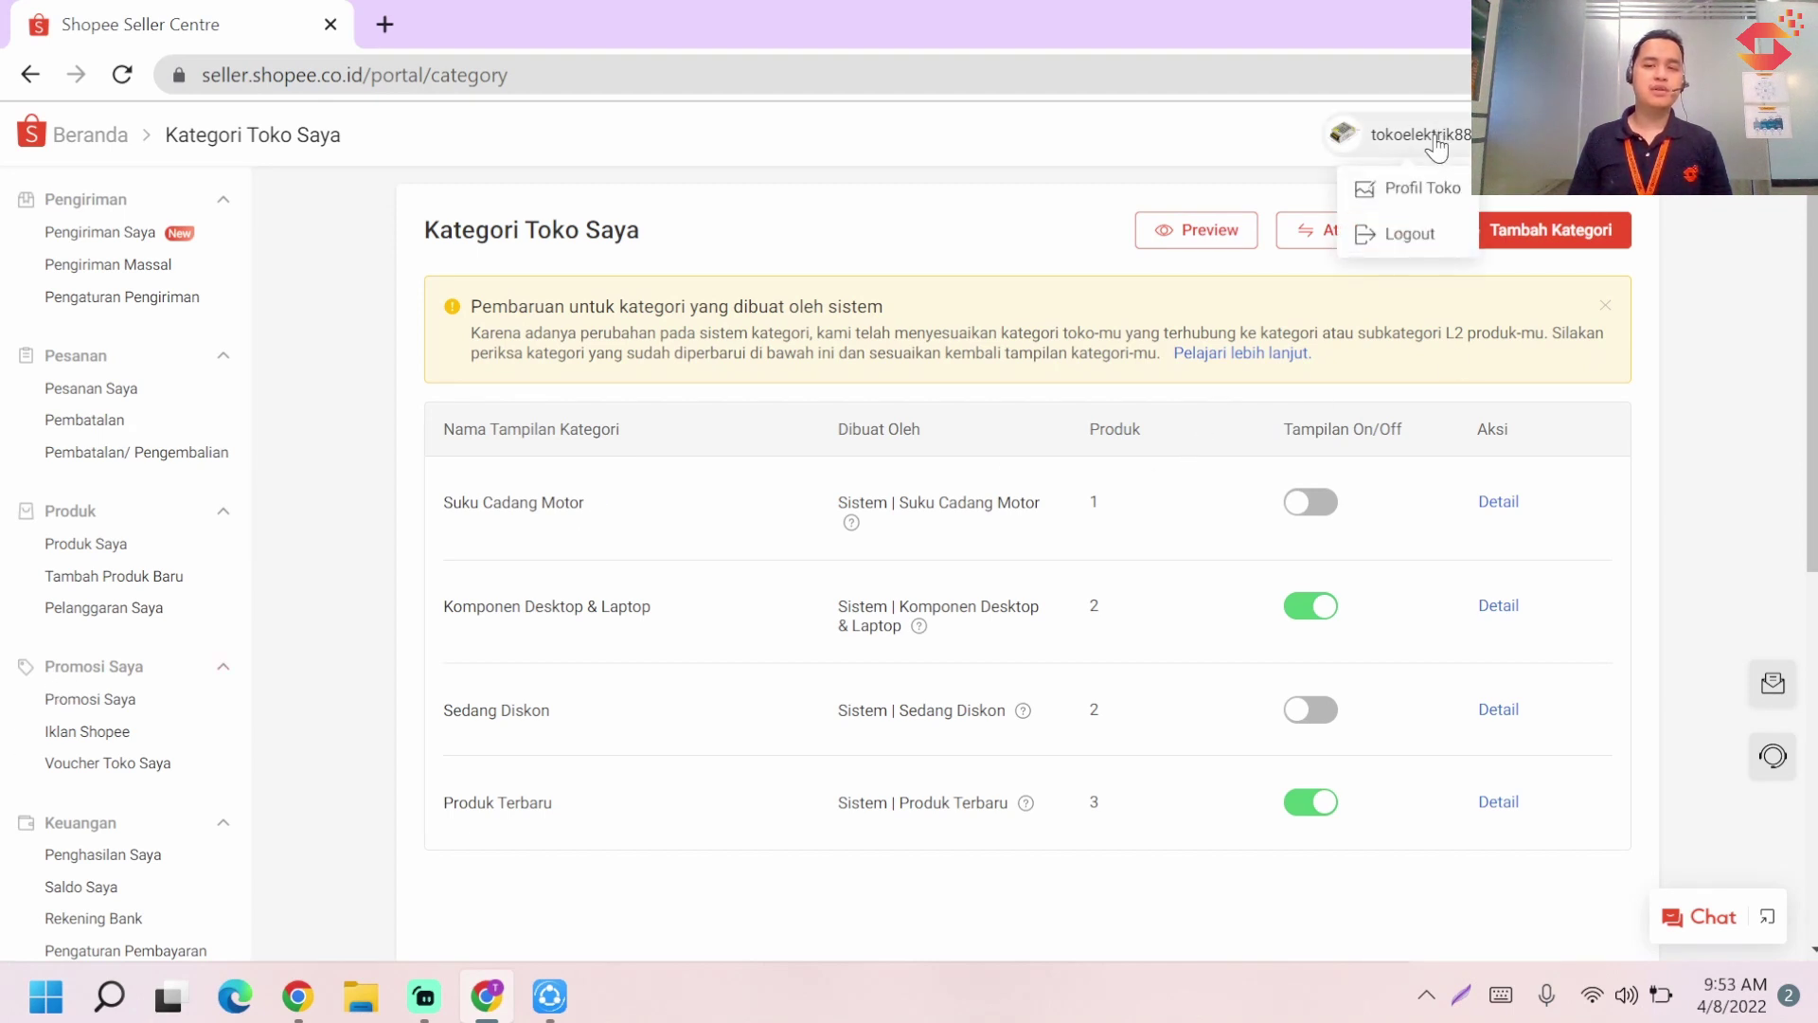
left_click(1030, 66)
type("s")
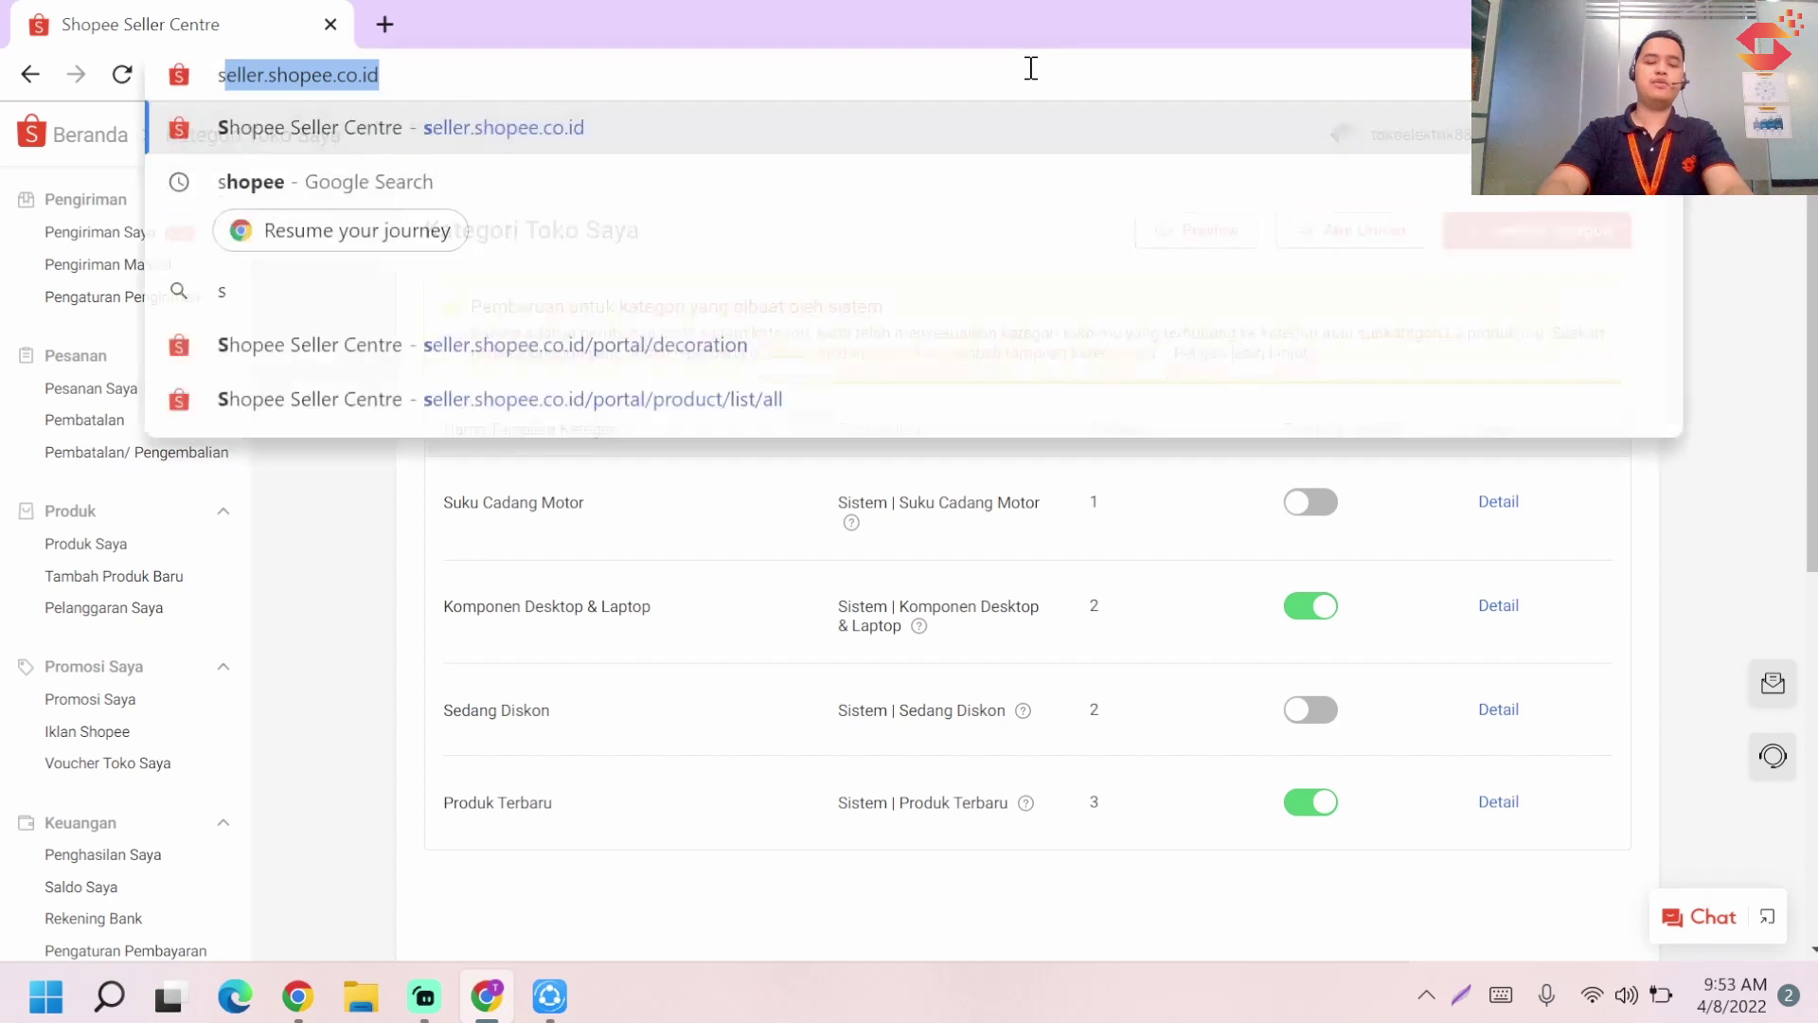
type("hopee")
key("Return")
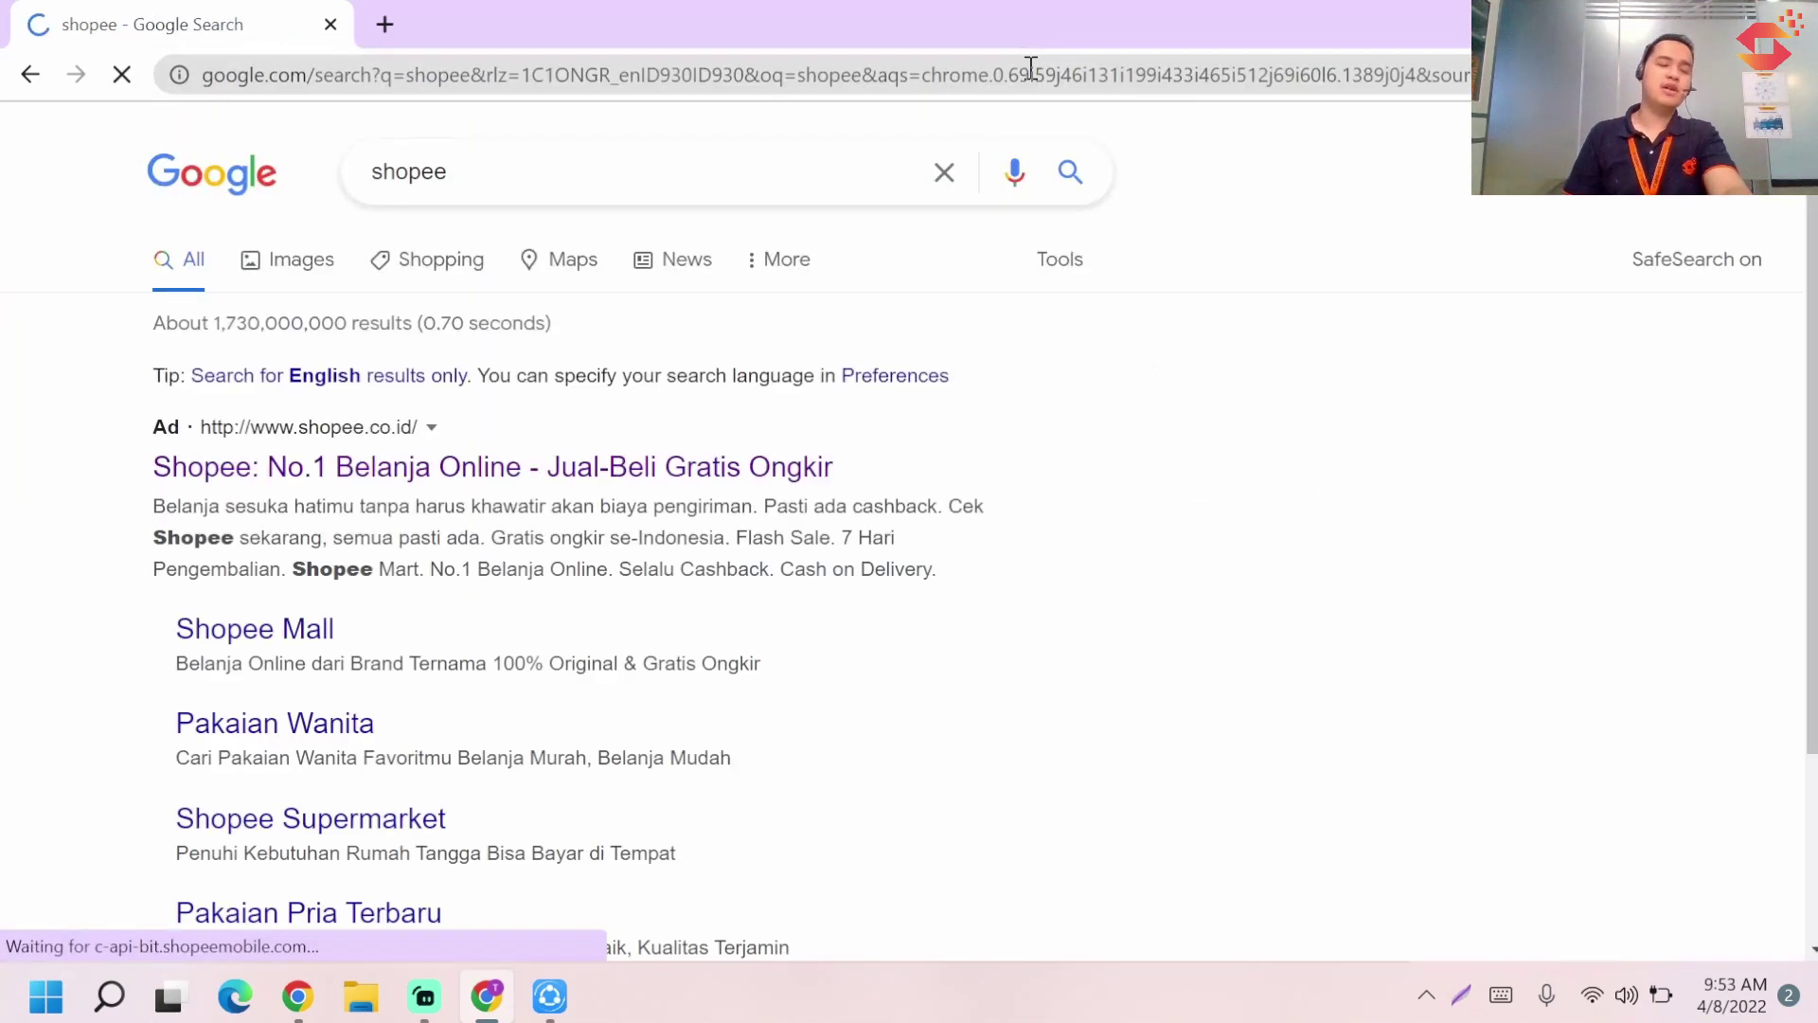
left_click(422, 465)
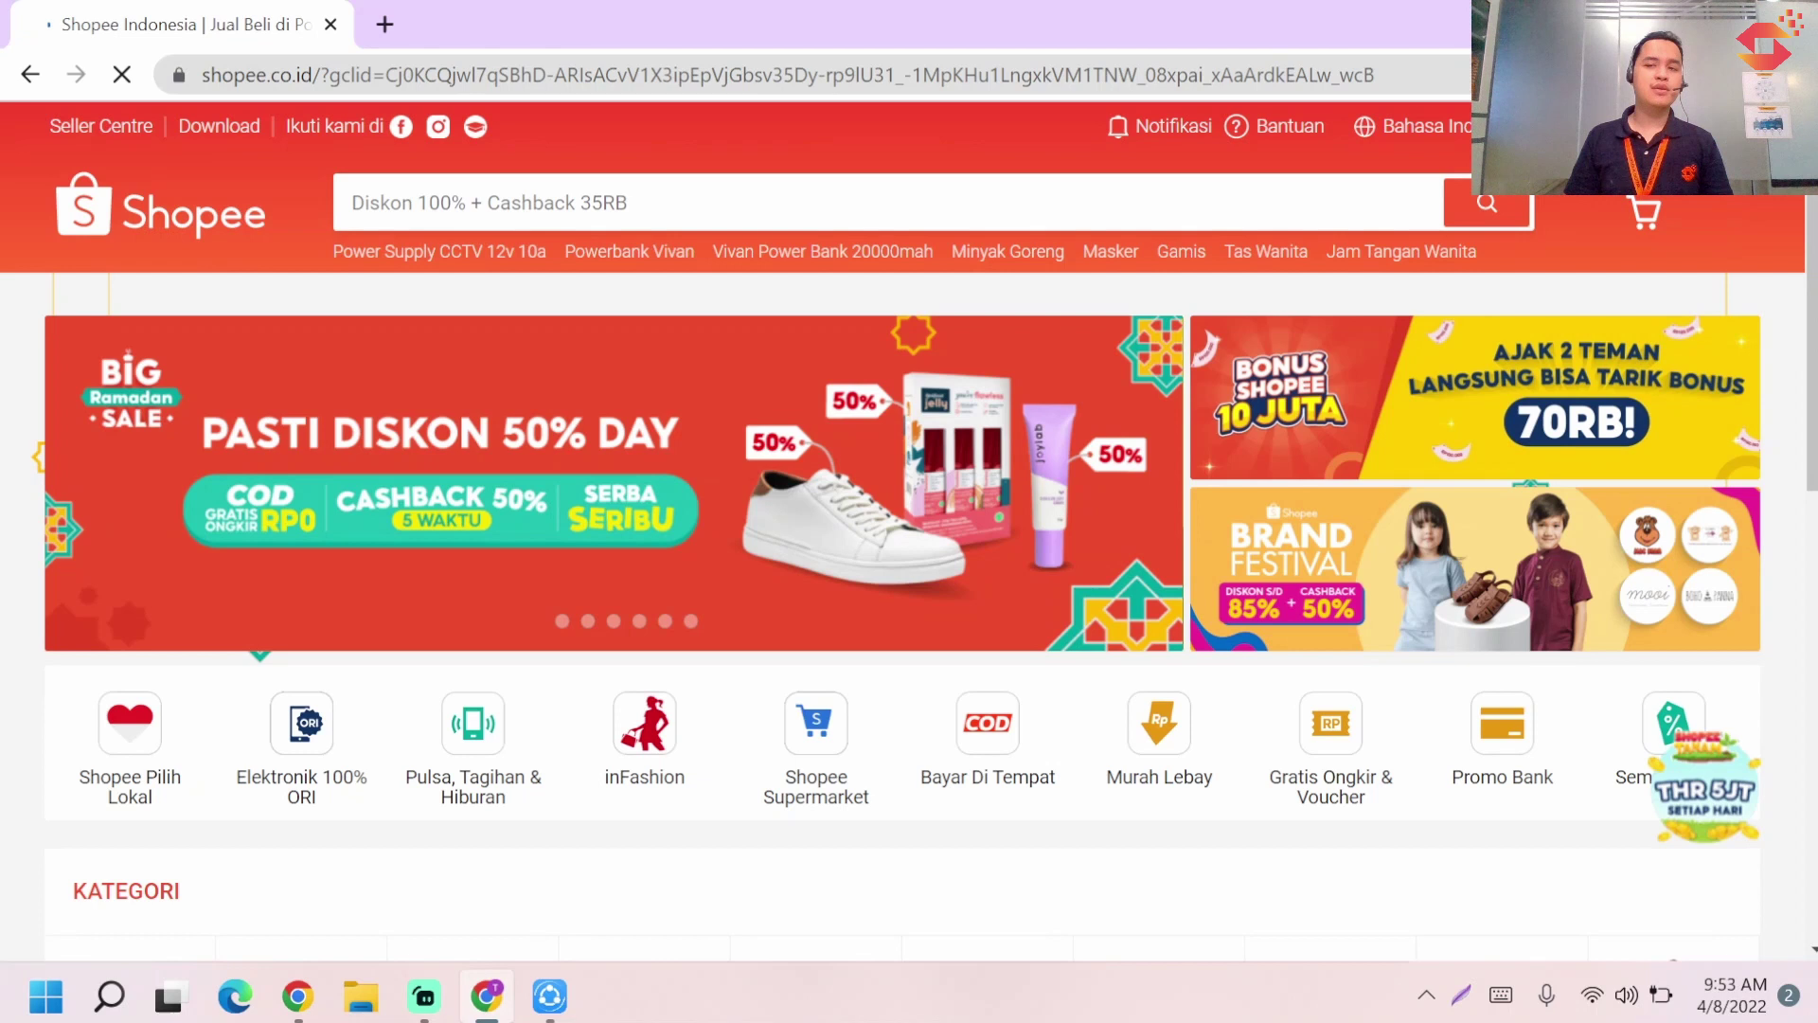
left_click(1628, 230)
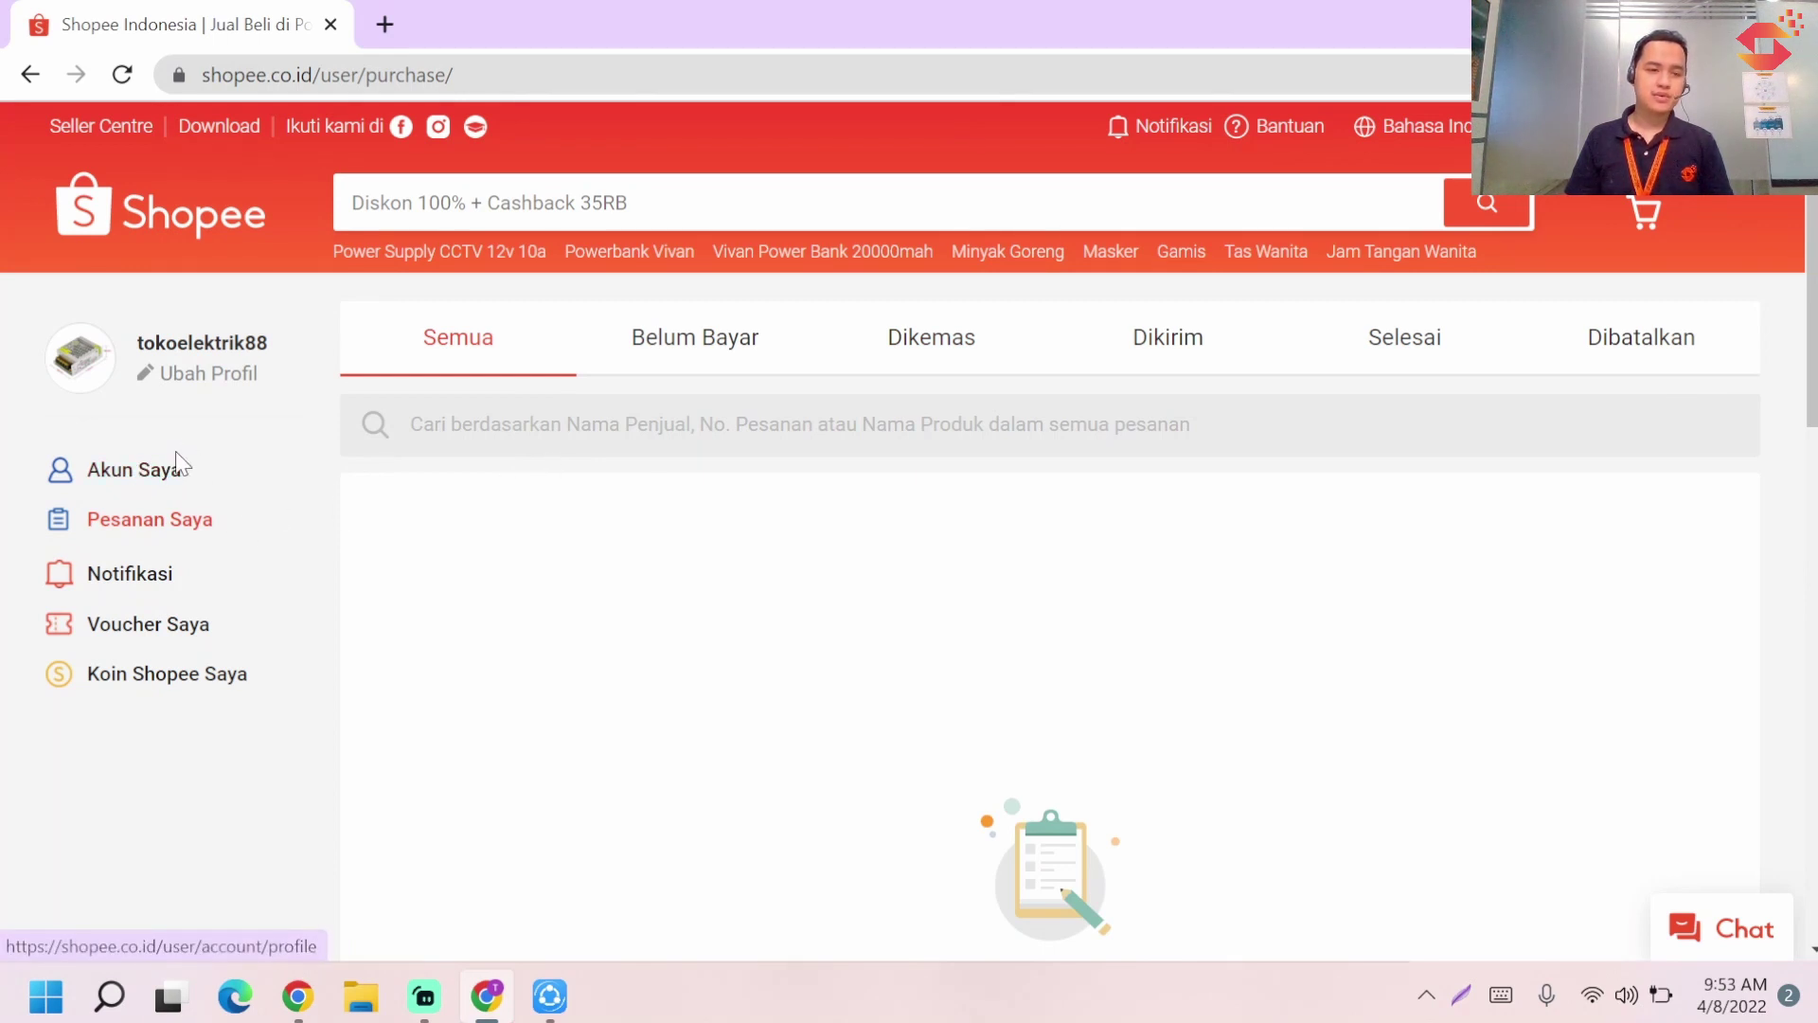
Open the Ubah Password form under Akun Saya and type a new password.
left_click(150, 491)
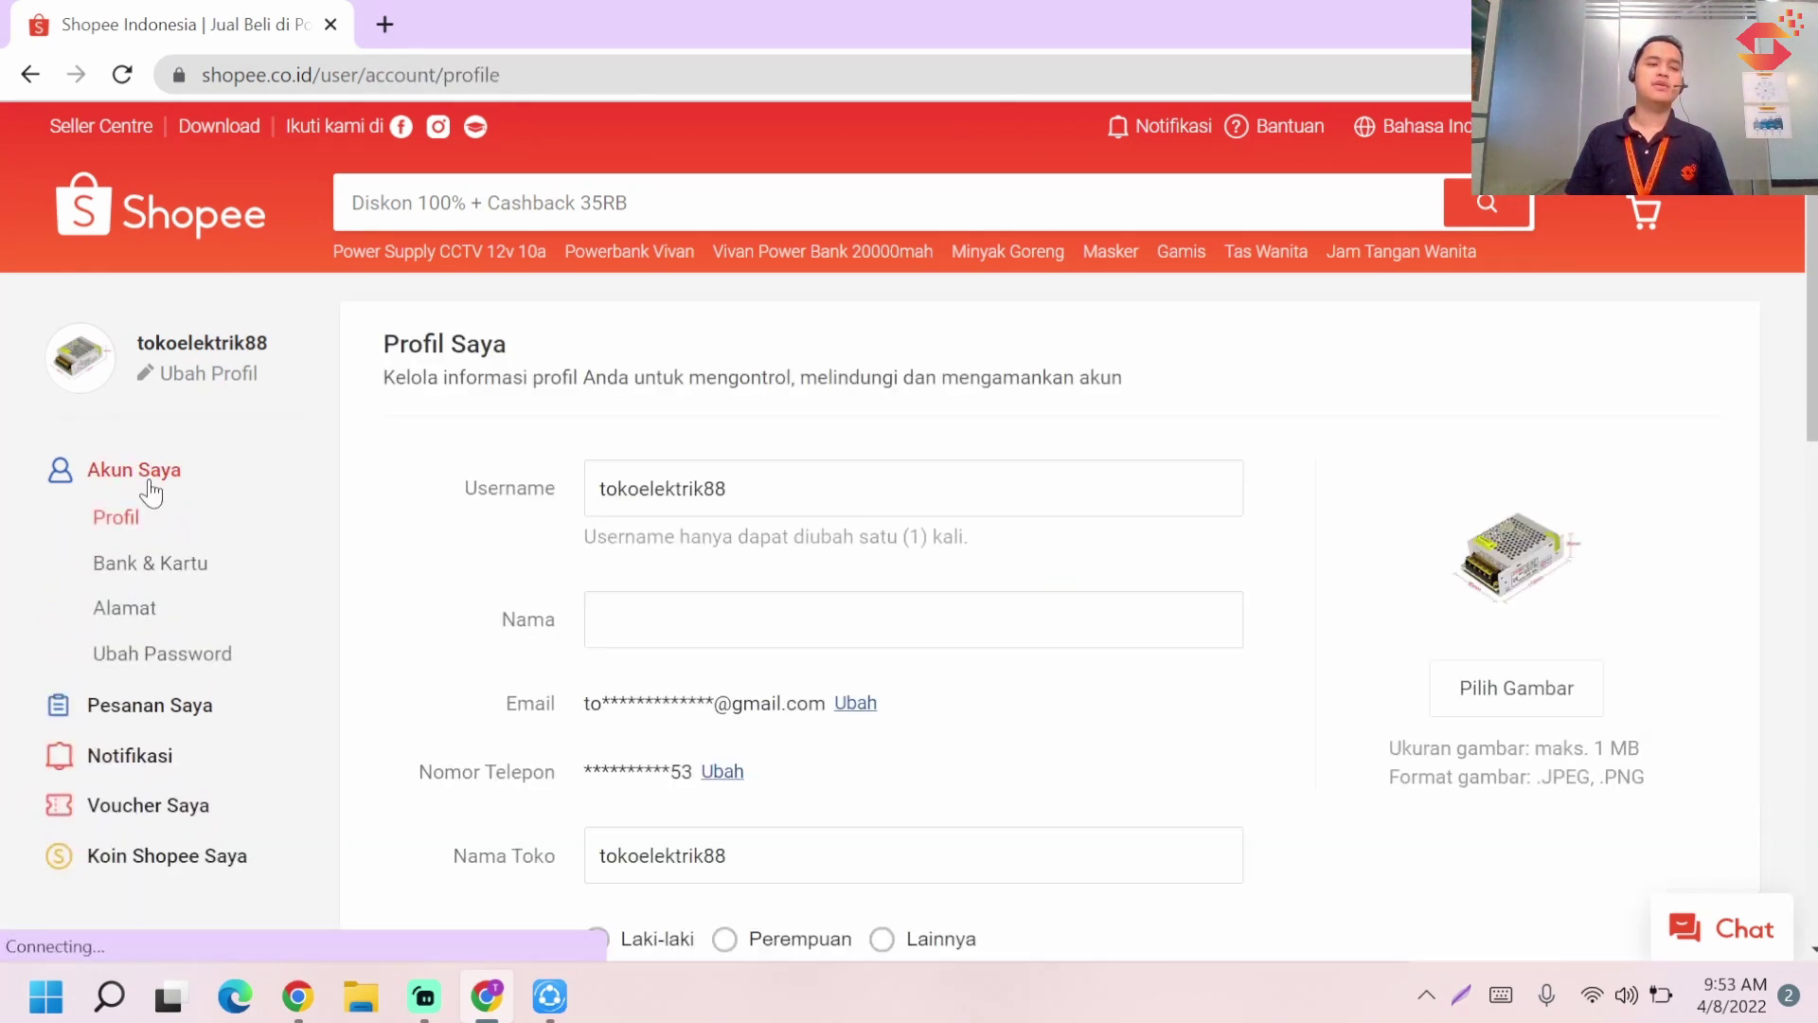
left_click(168, 661)
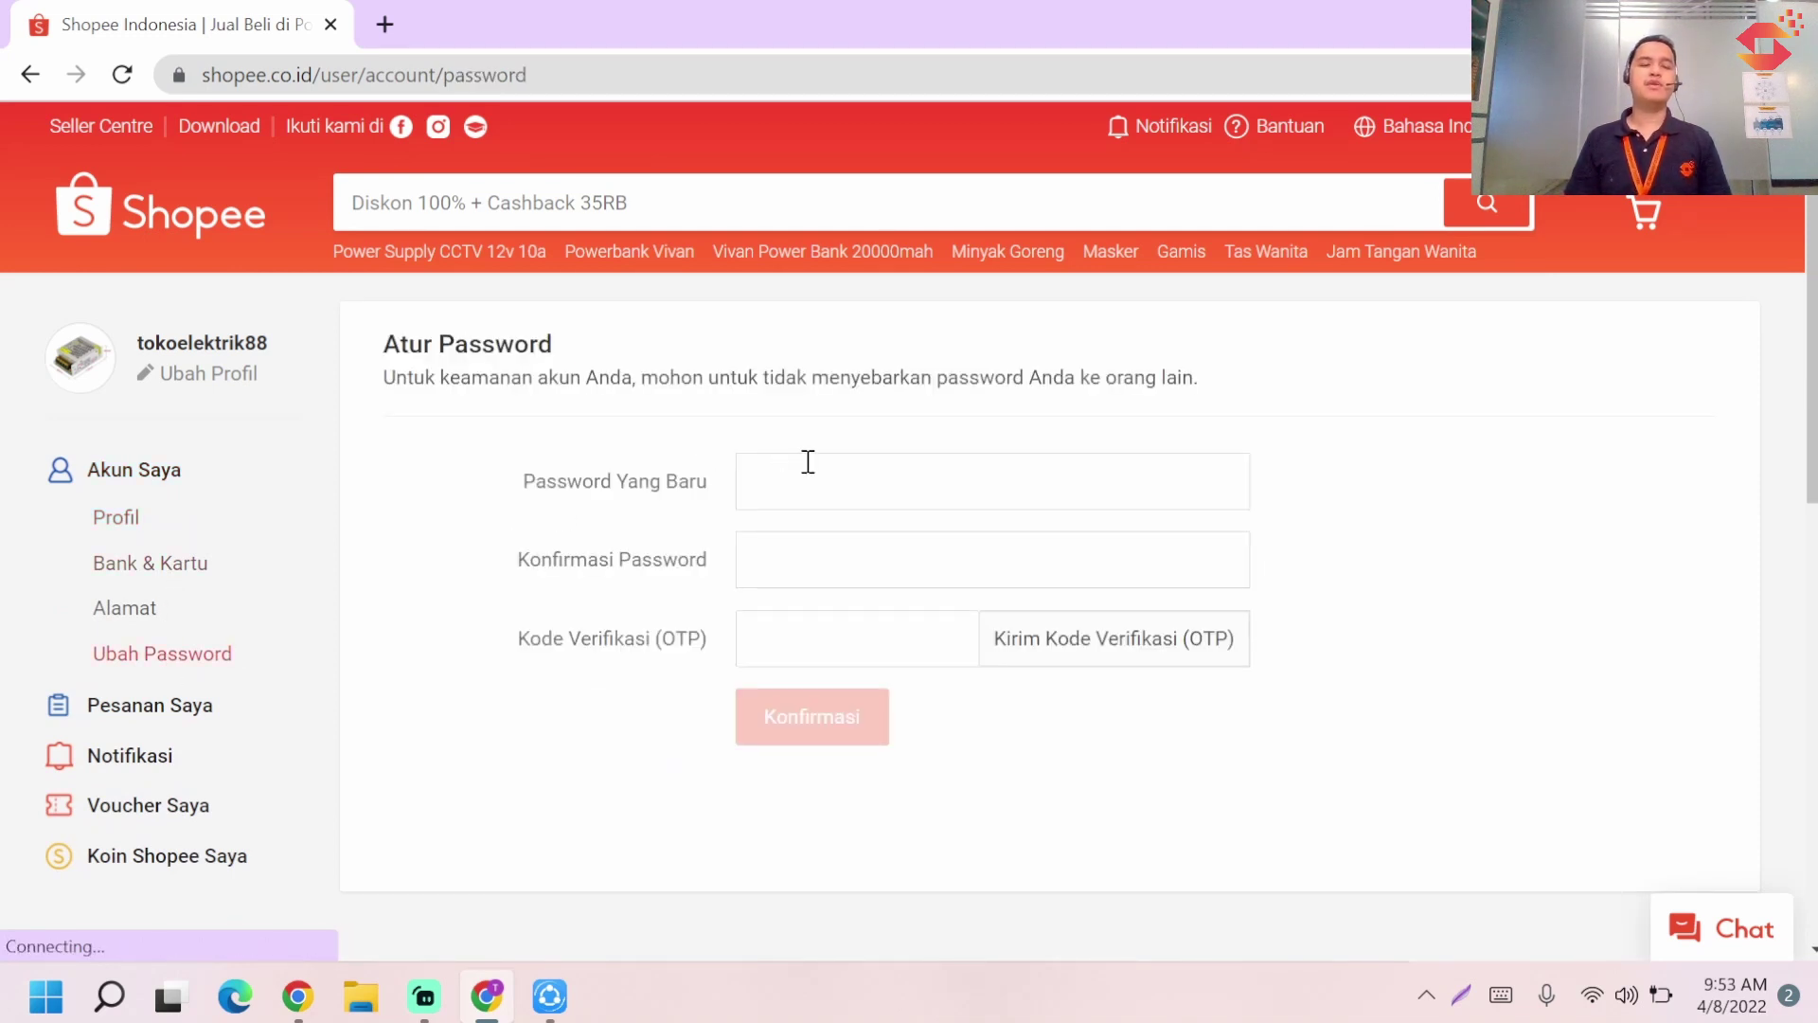
left_click(807, 479)
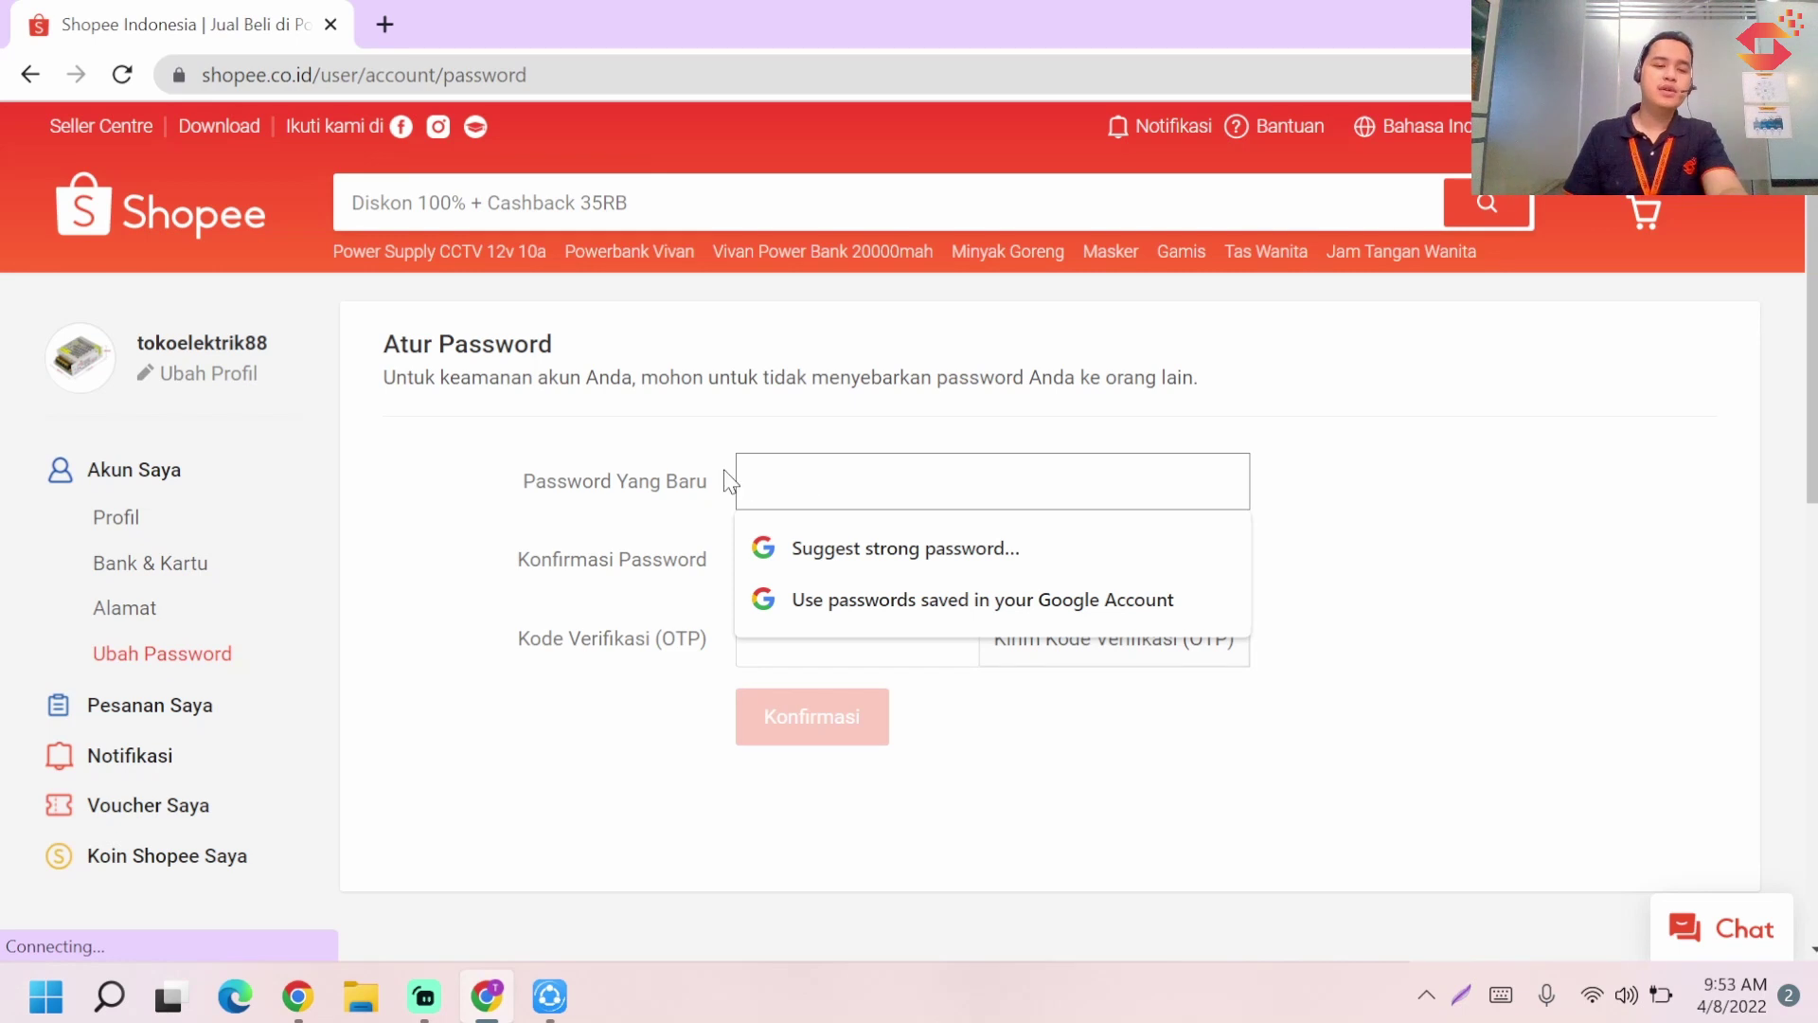
left_click(700, 438)
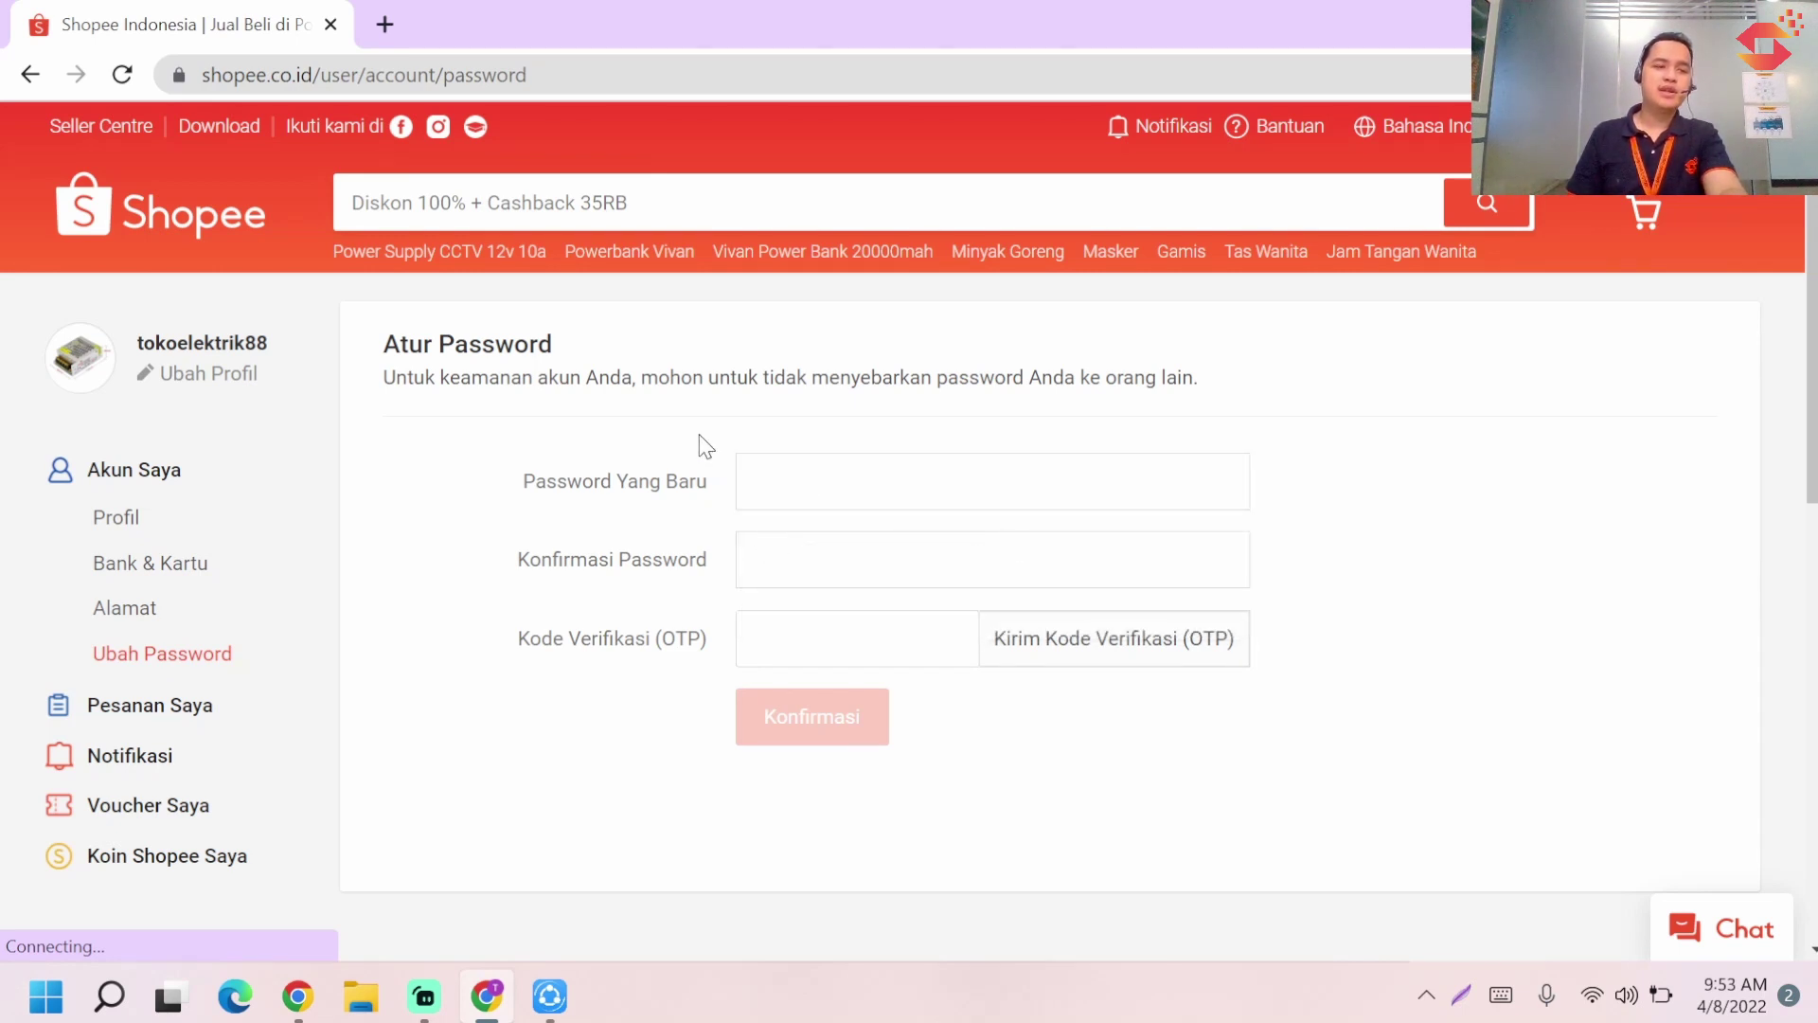
left_click(970, 475)
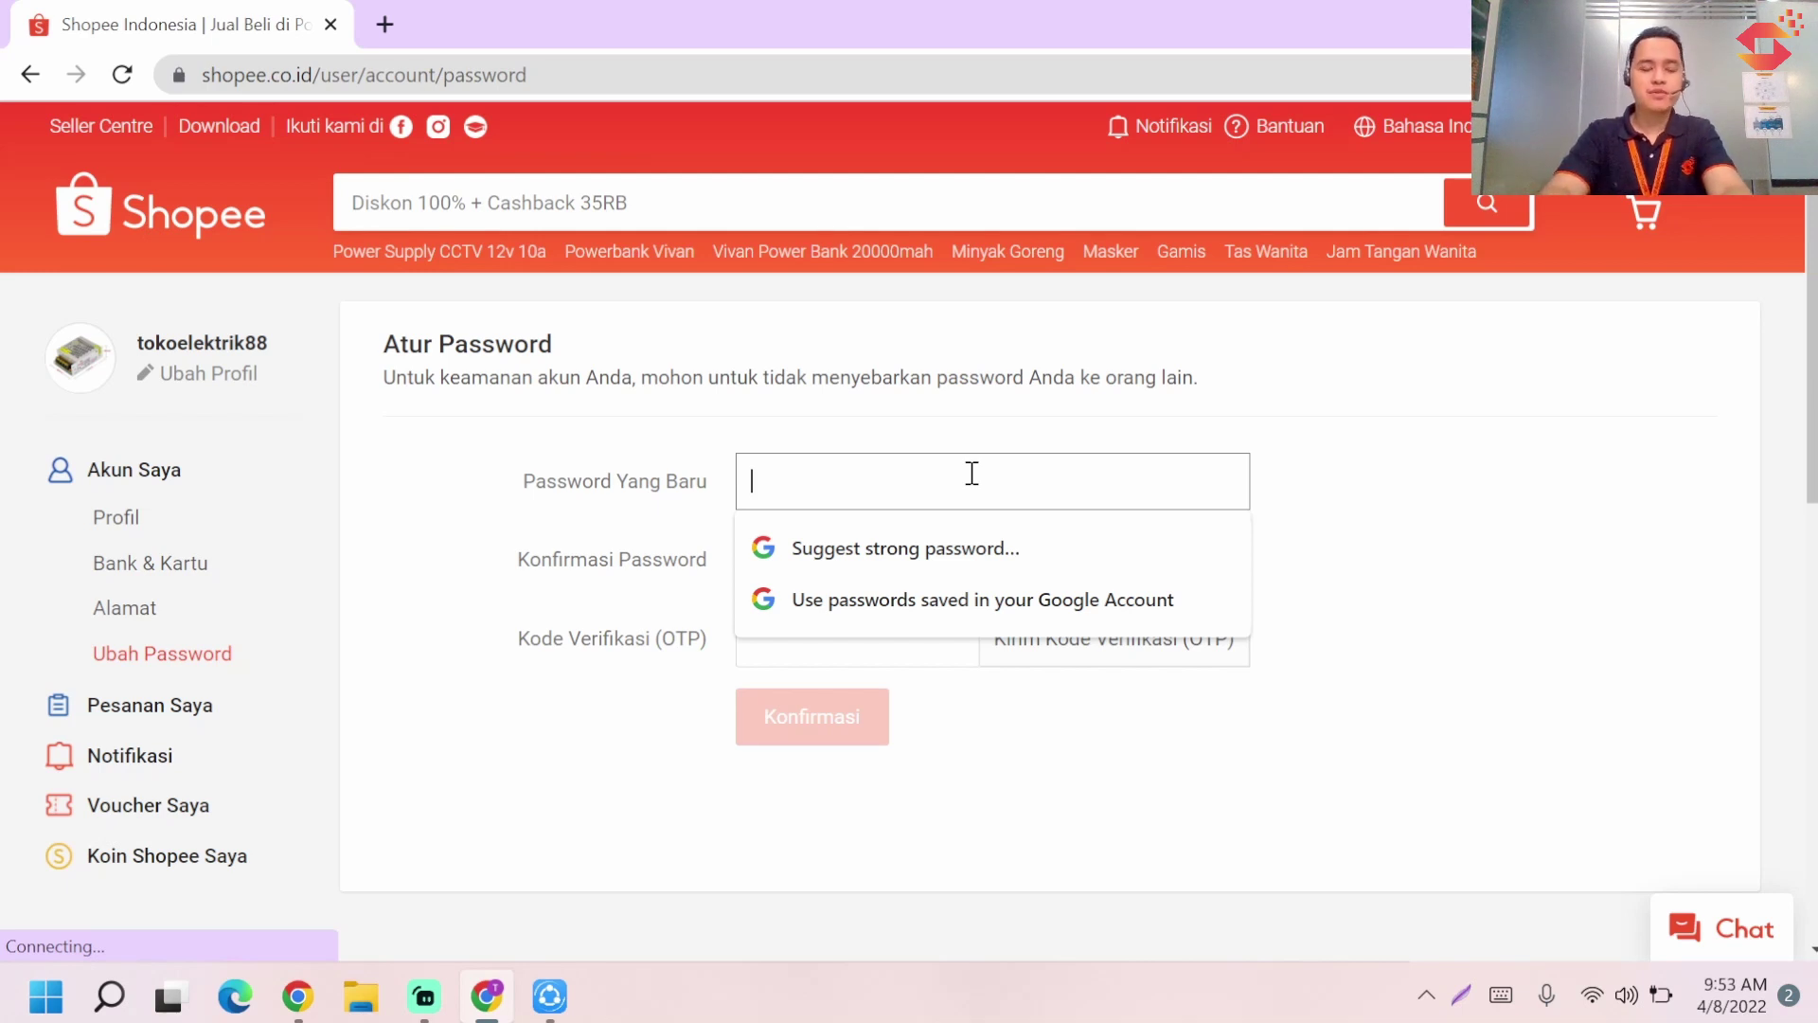
type("•••••")
key("ctrl+a")
type("••")
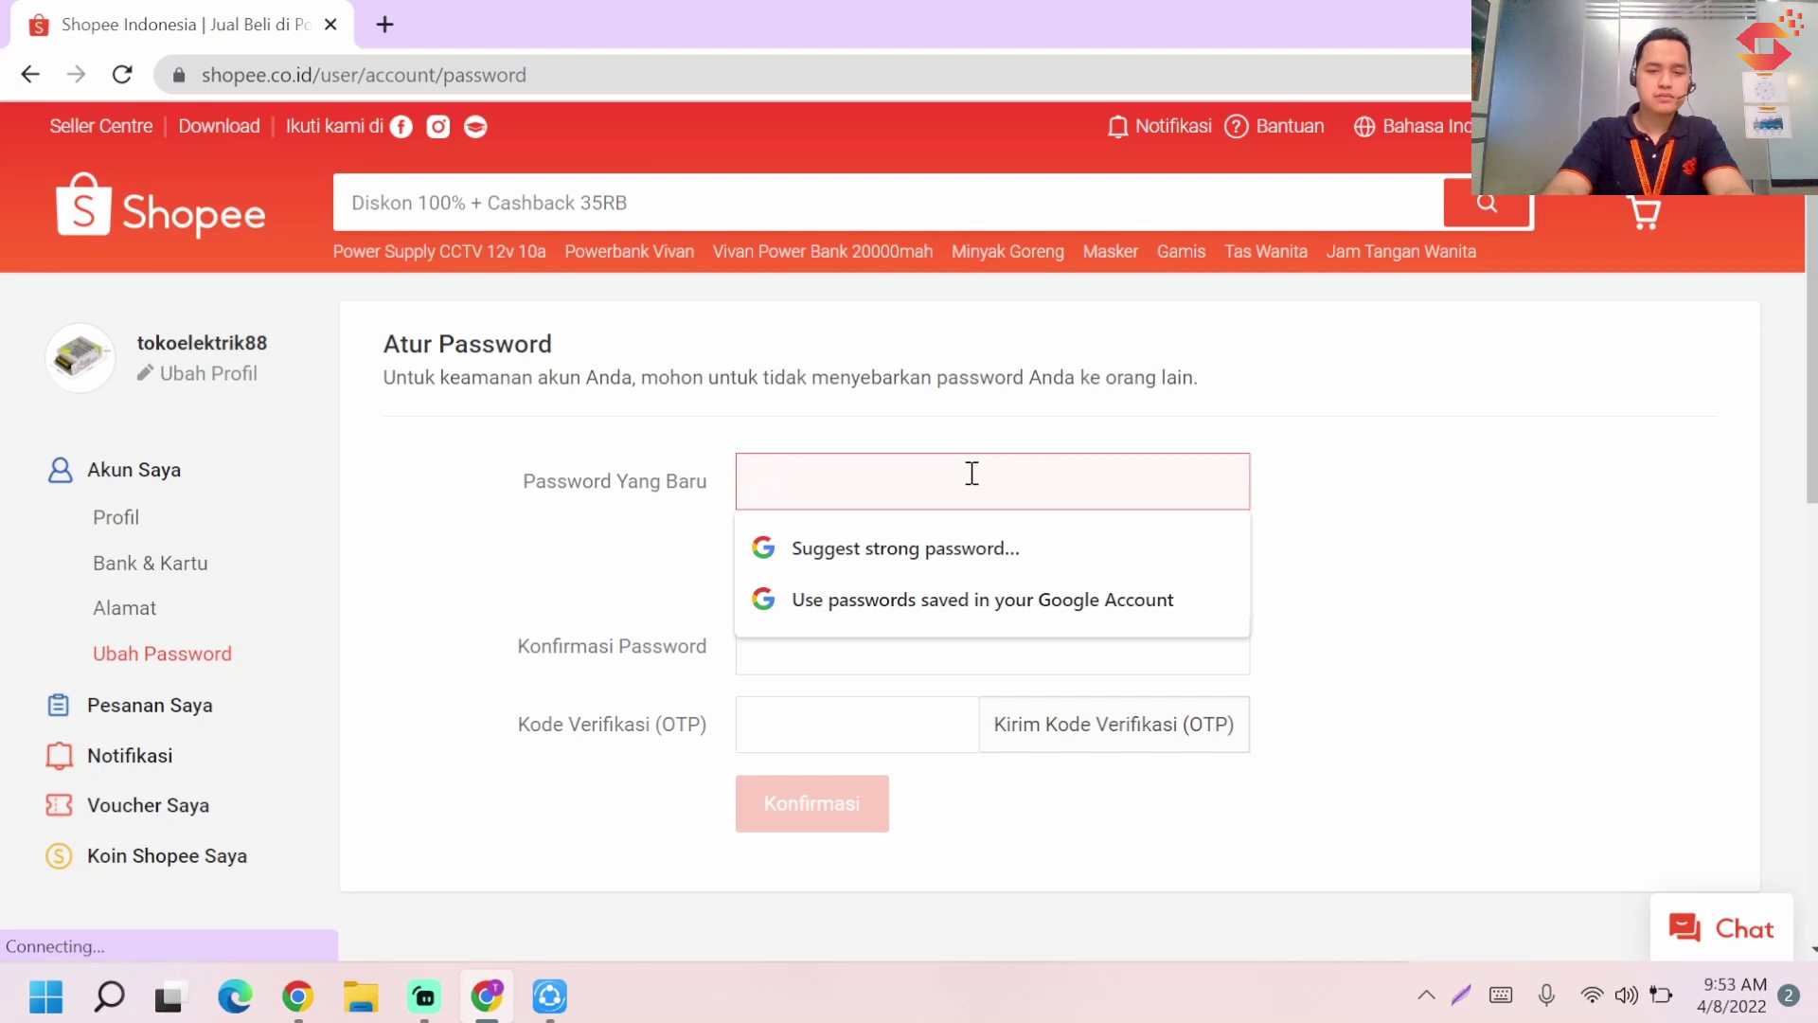
type("•••••")
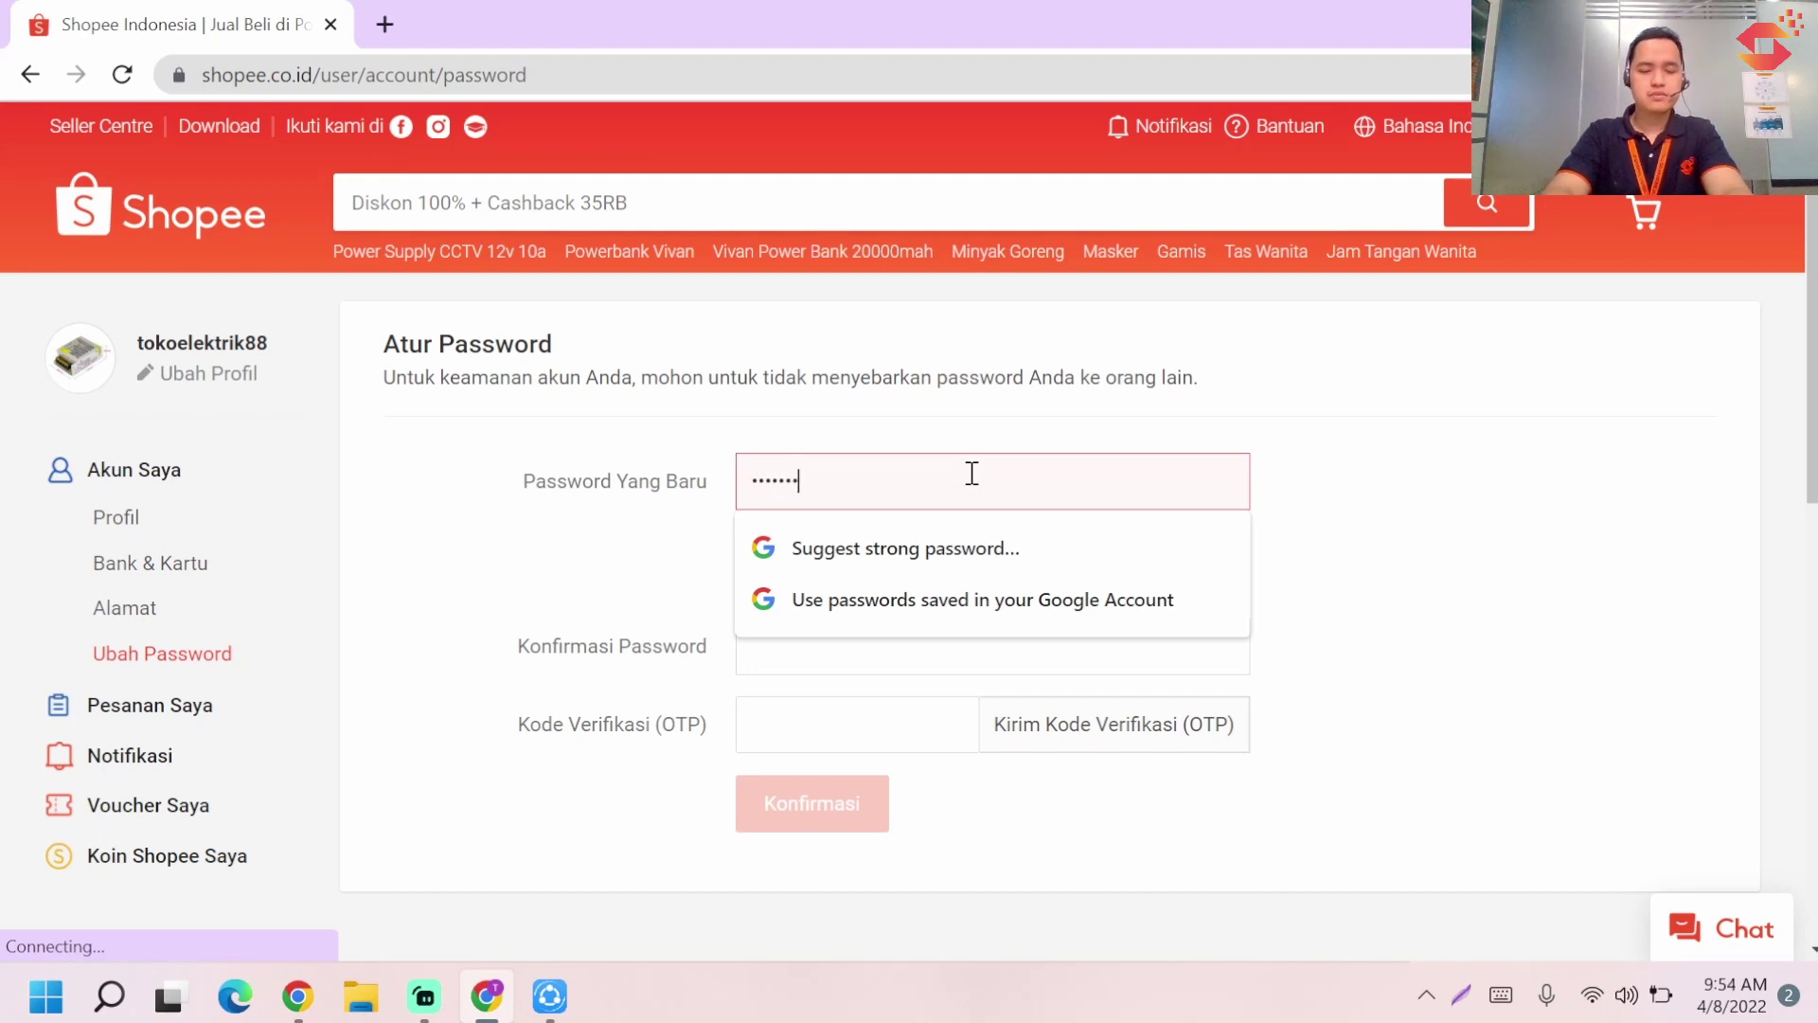
type("••")
key("Tab")
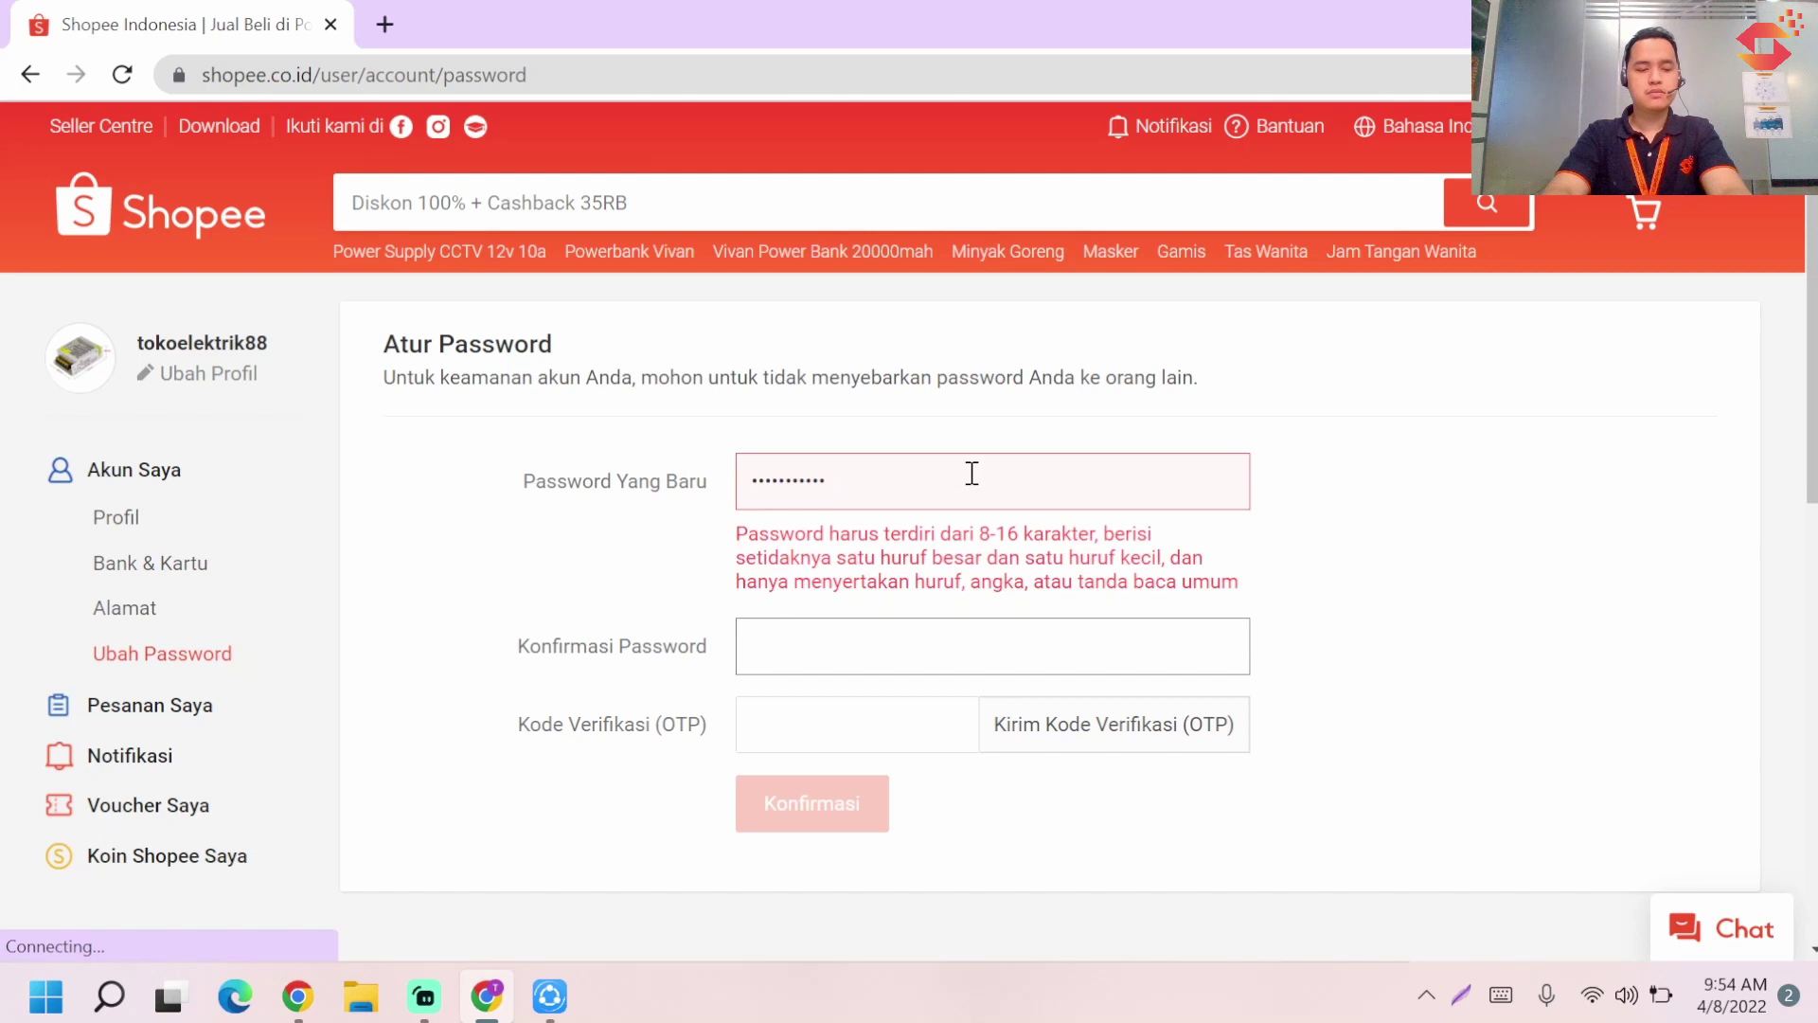
type("•")
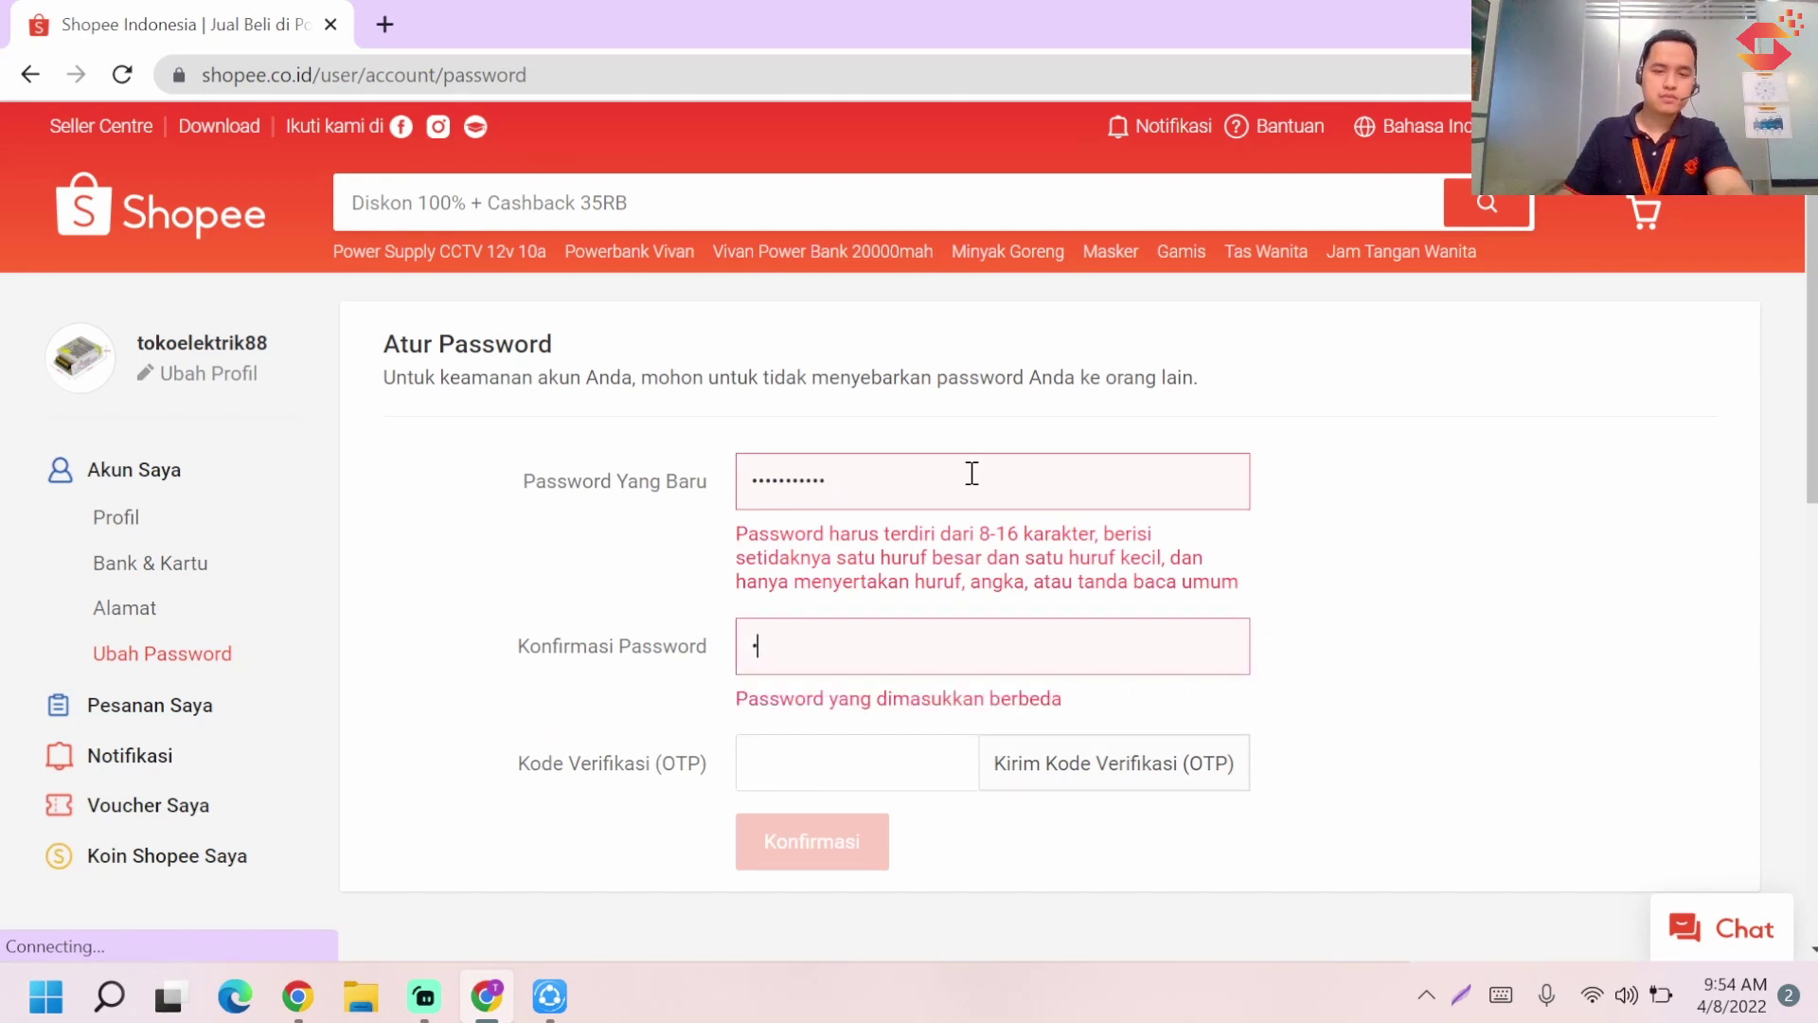
Retype the new password and enter a matching confirmation, then request a verification code.
double_click(971, 472)
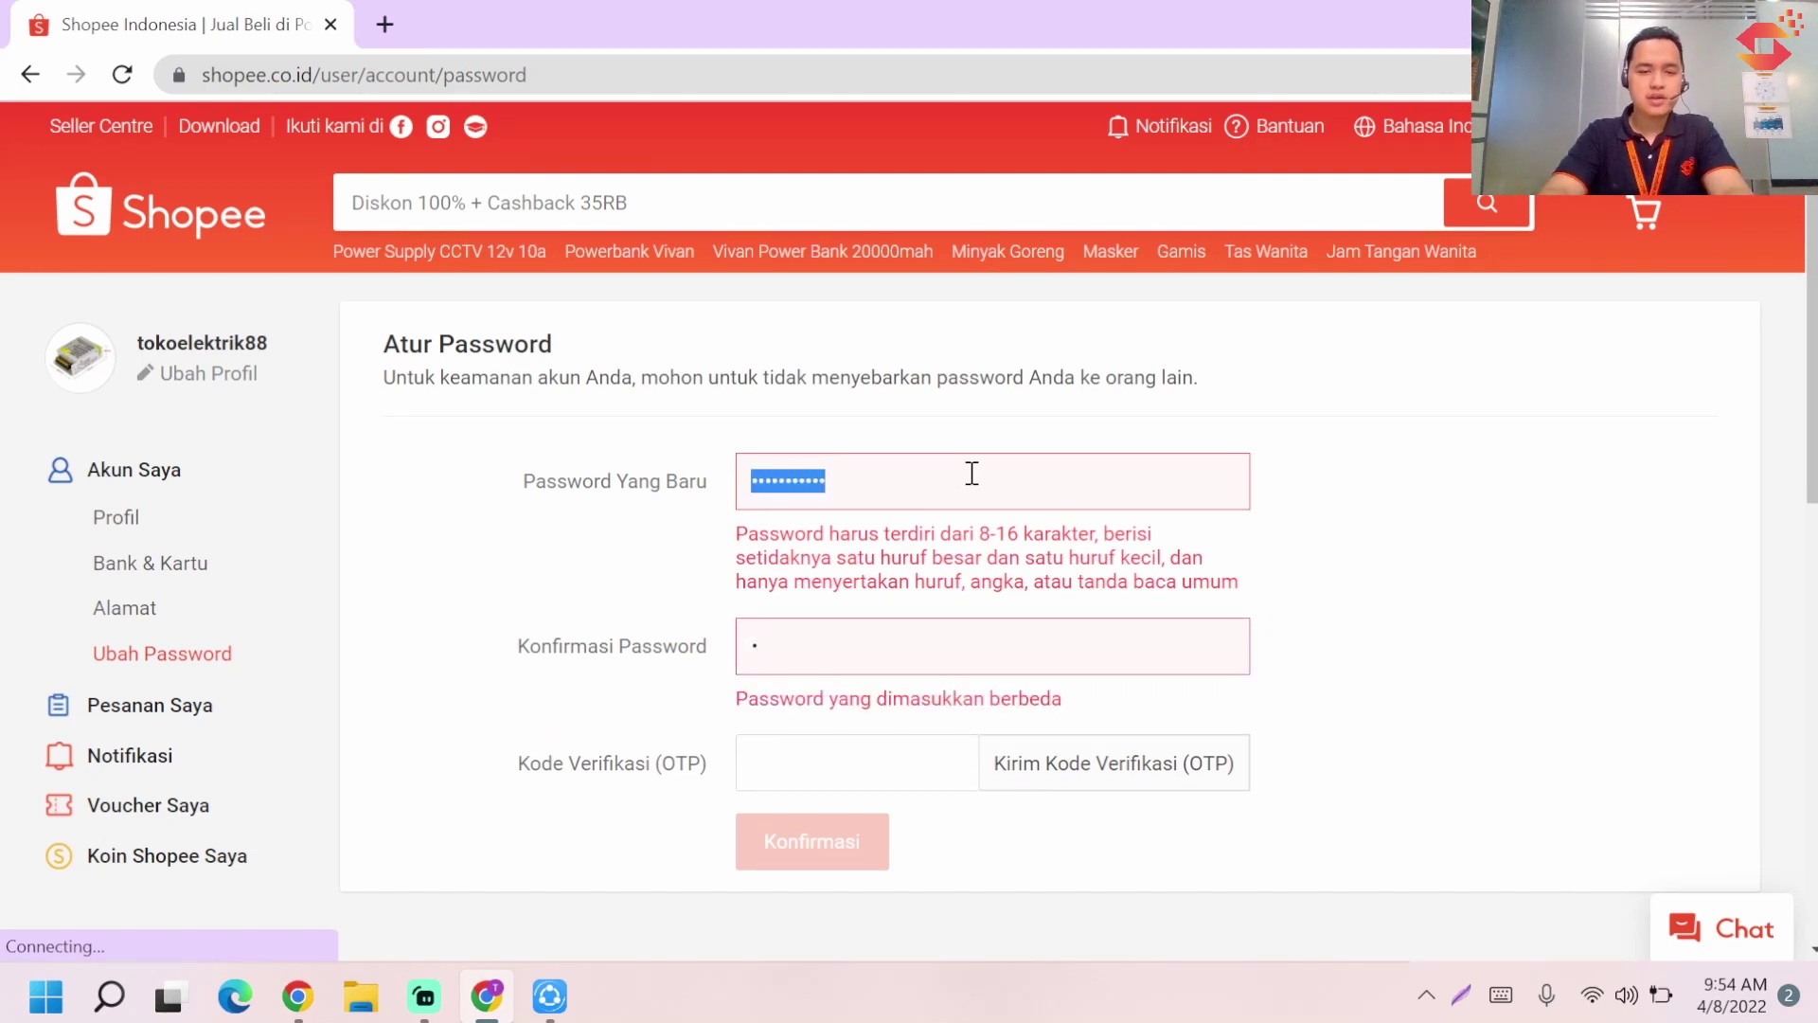
type("••")
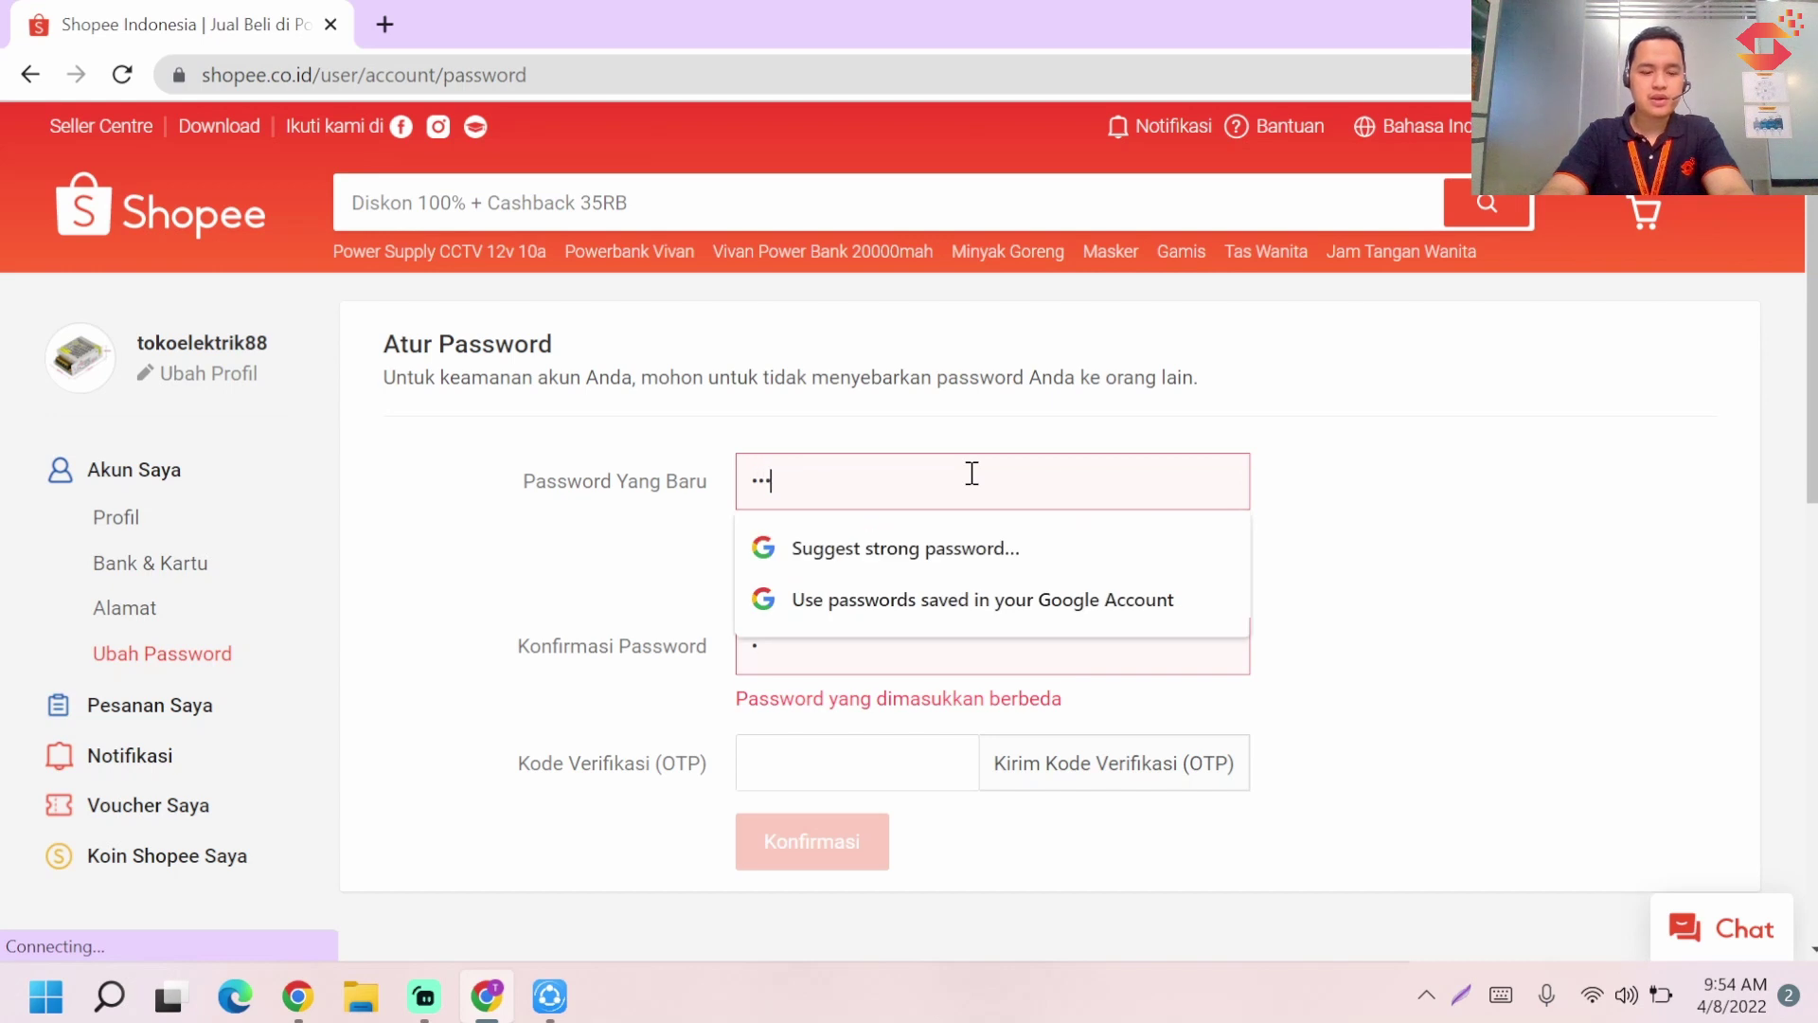
type("•••")
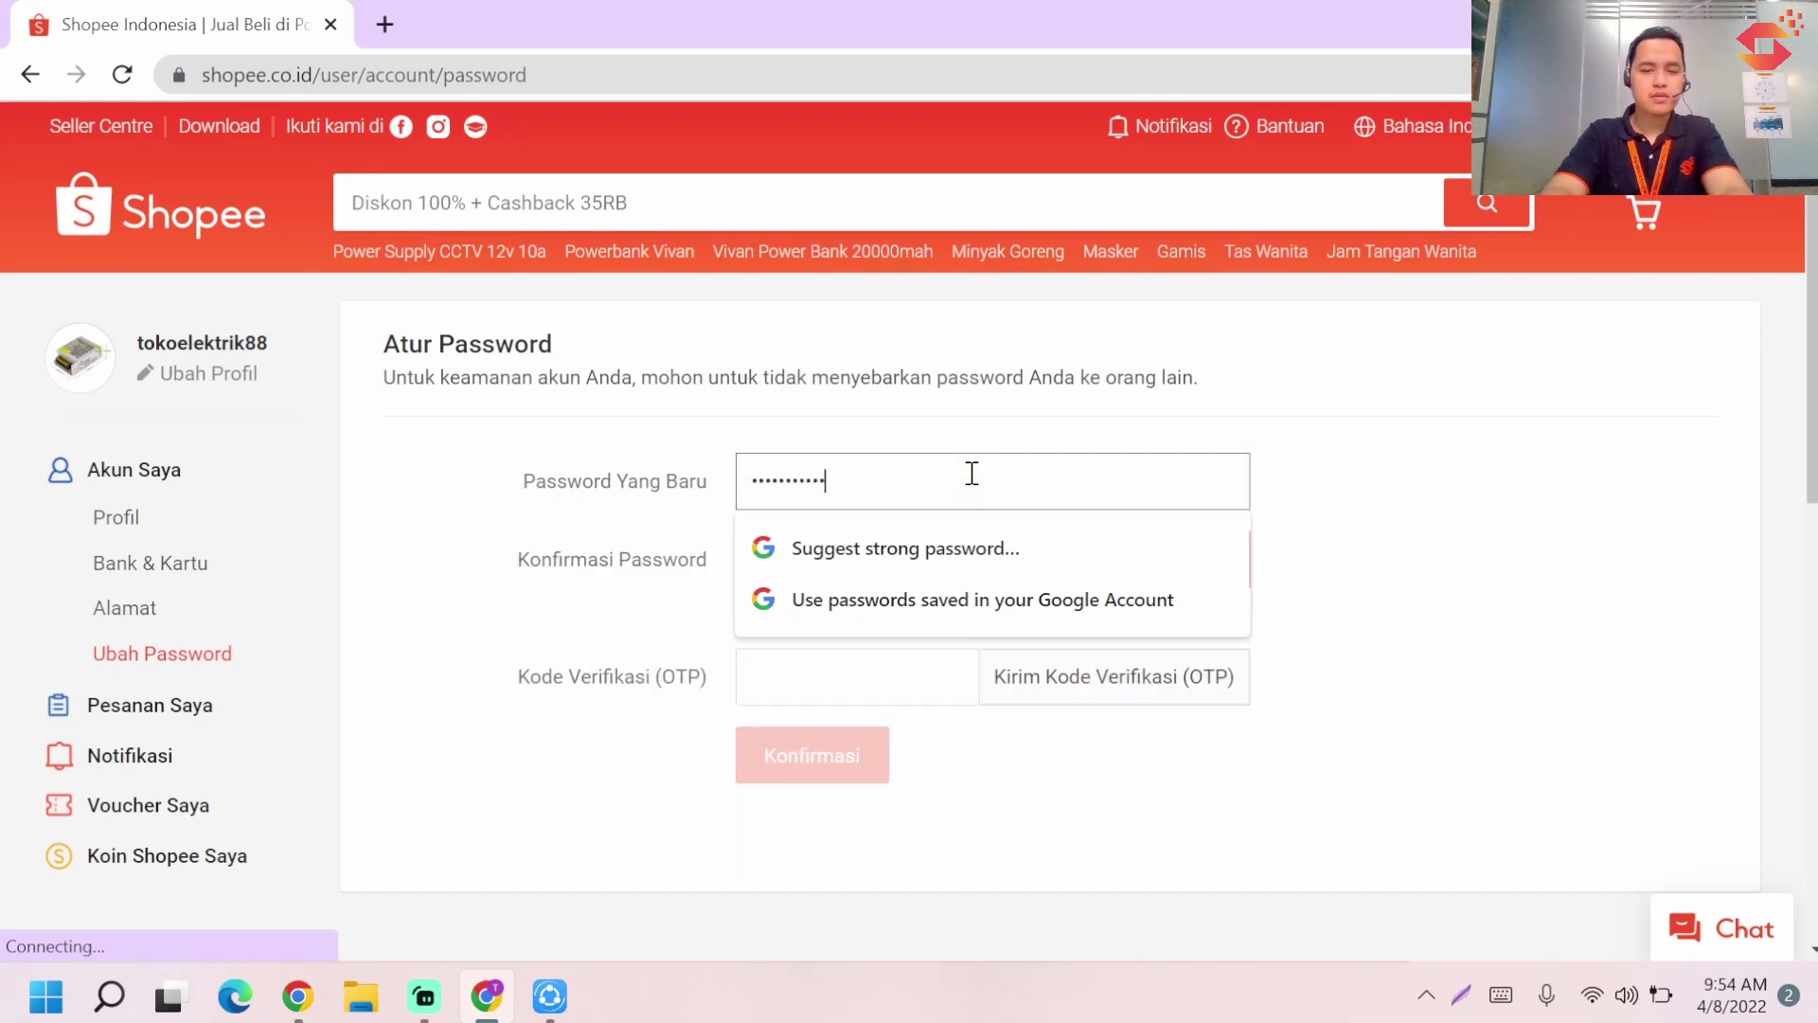
double_click(971, 473)
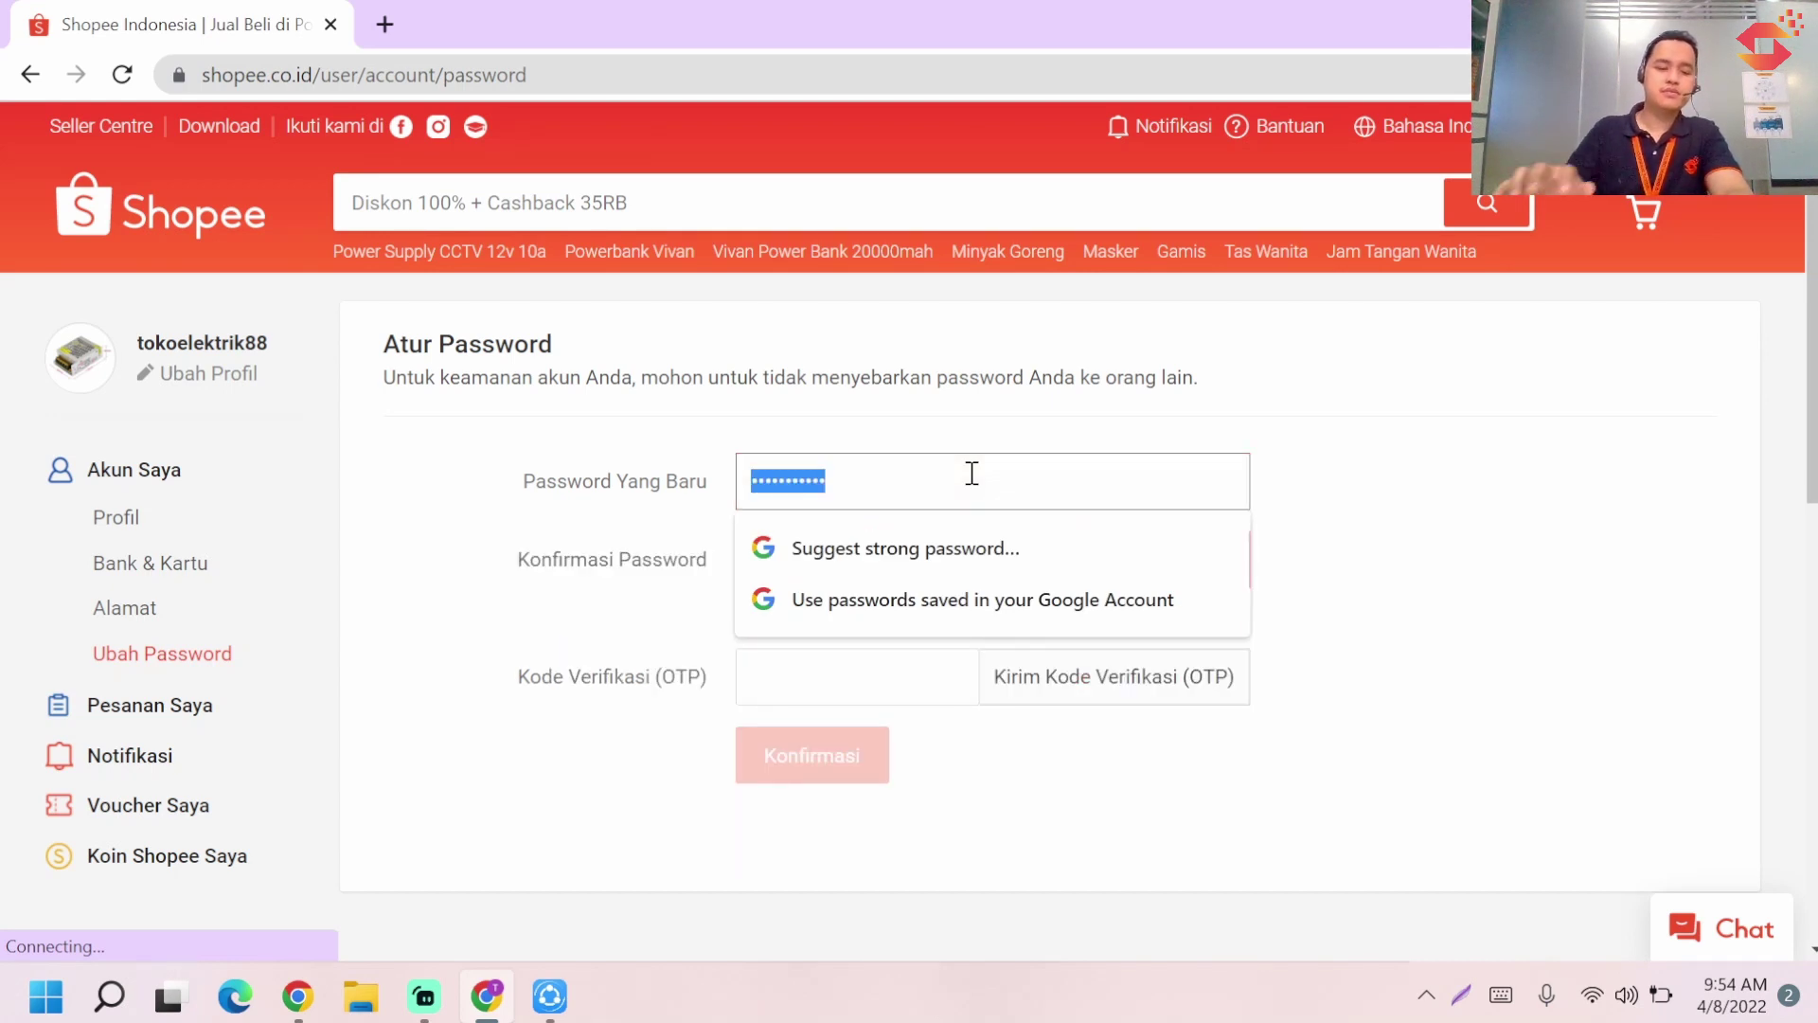
type("••••••")
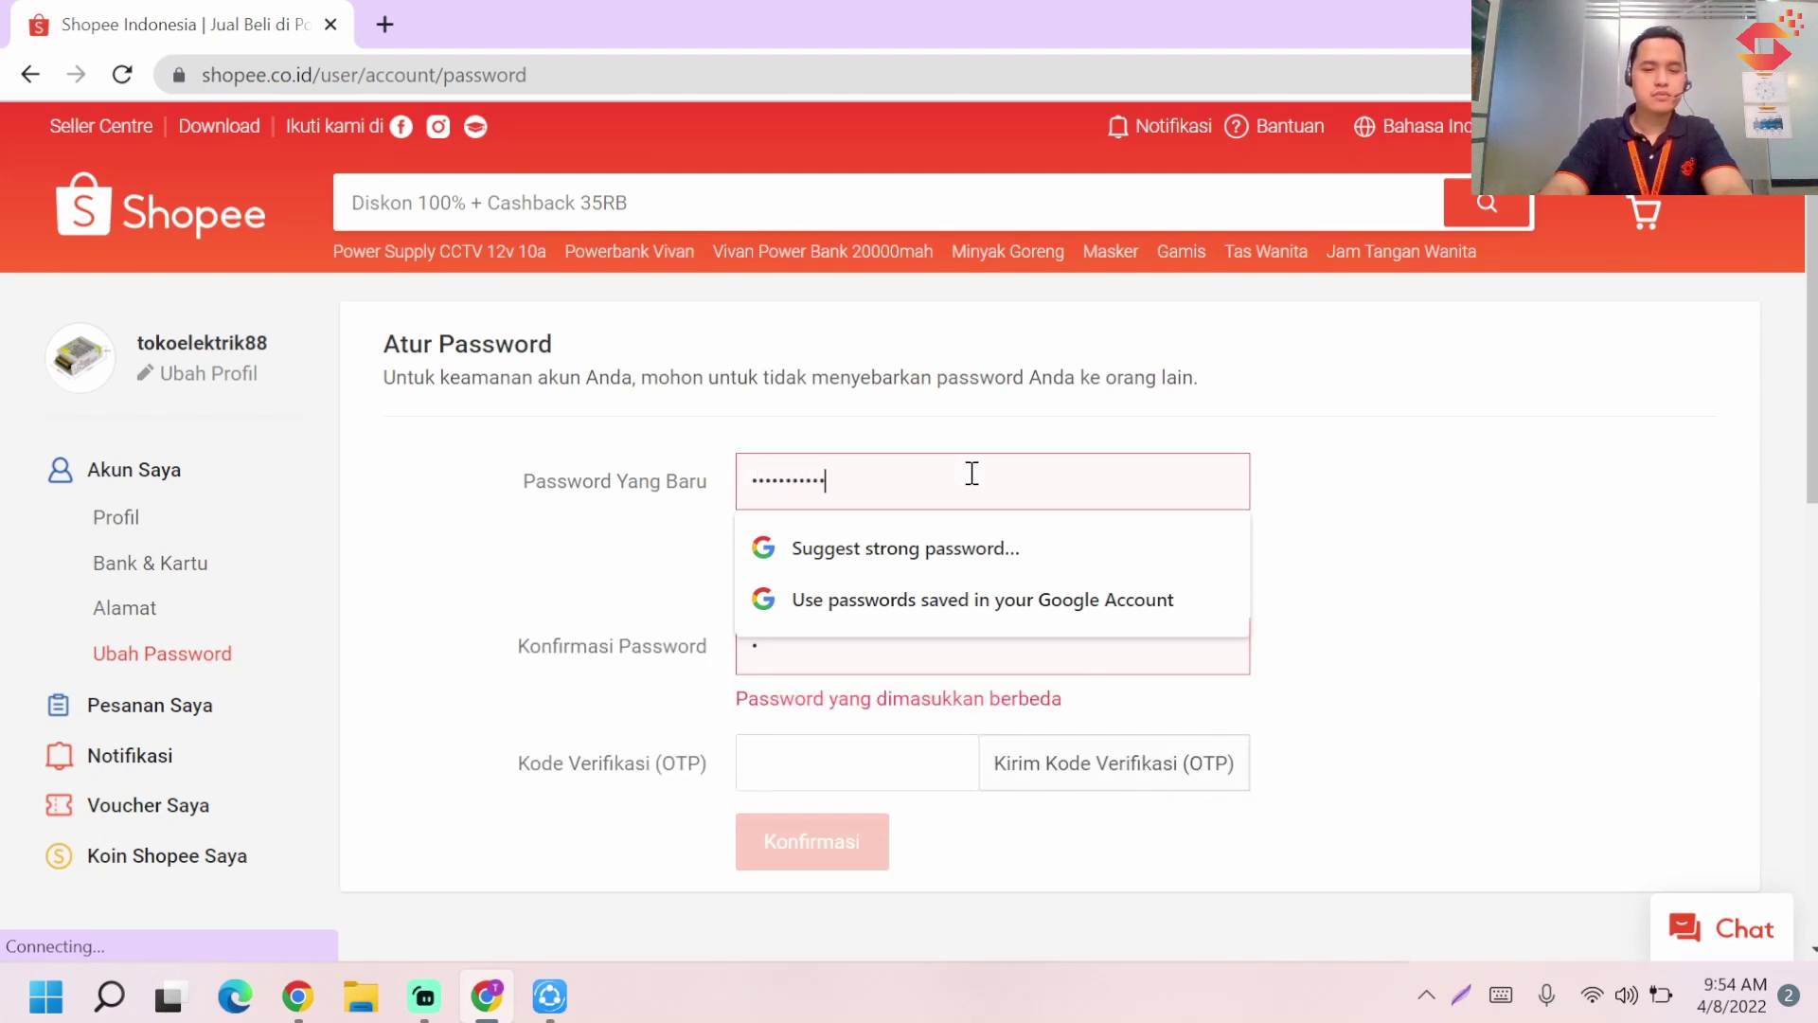
left_click(866, 565)
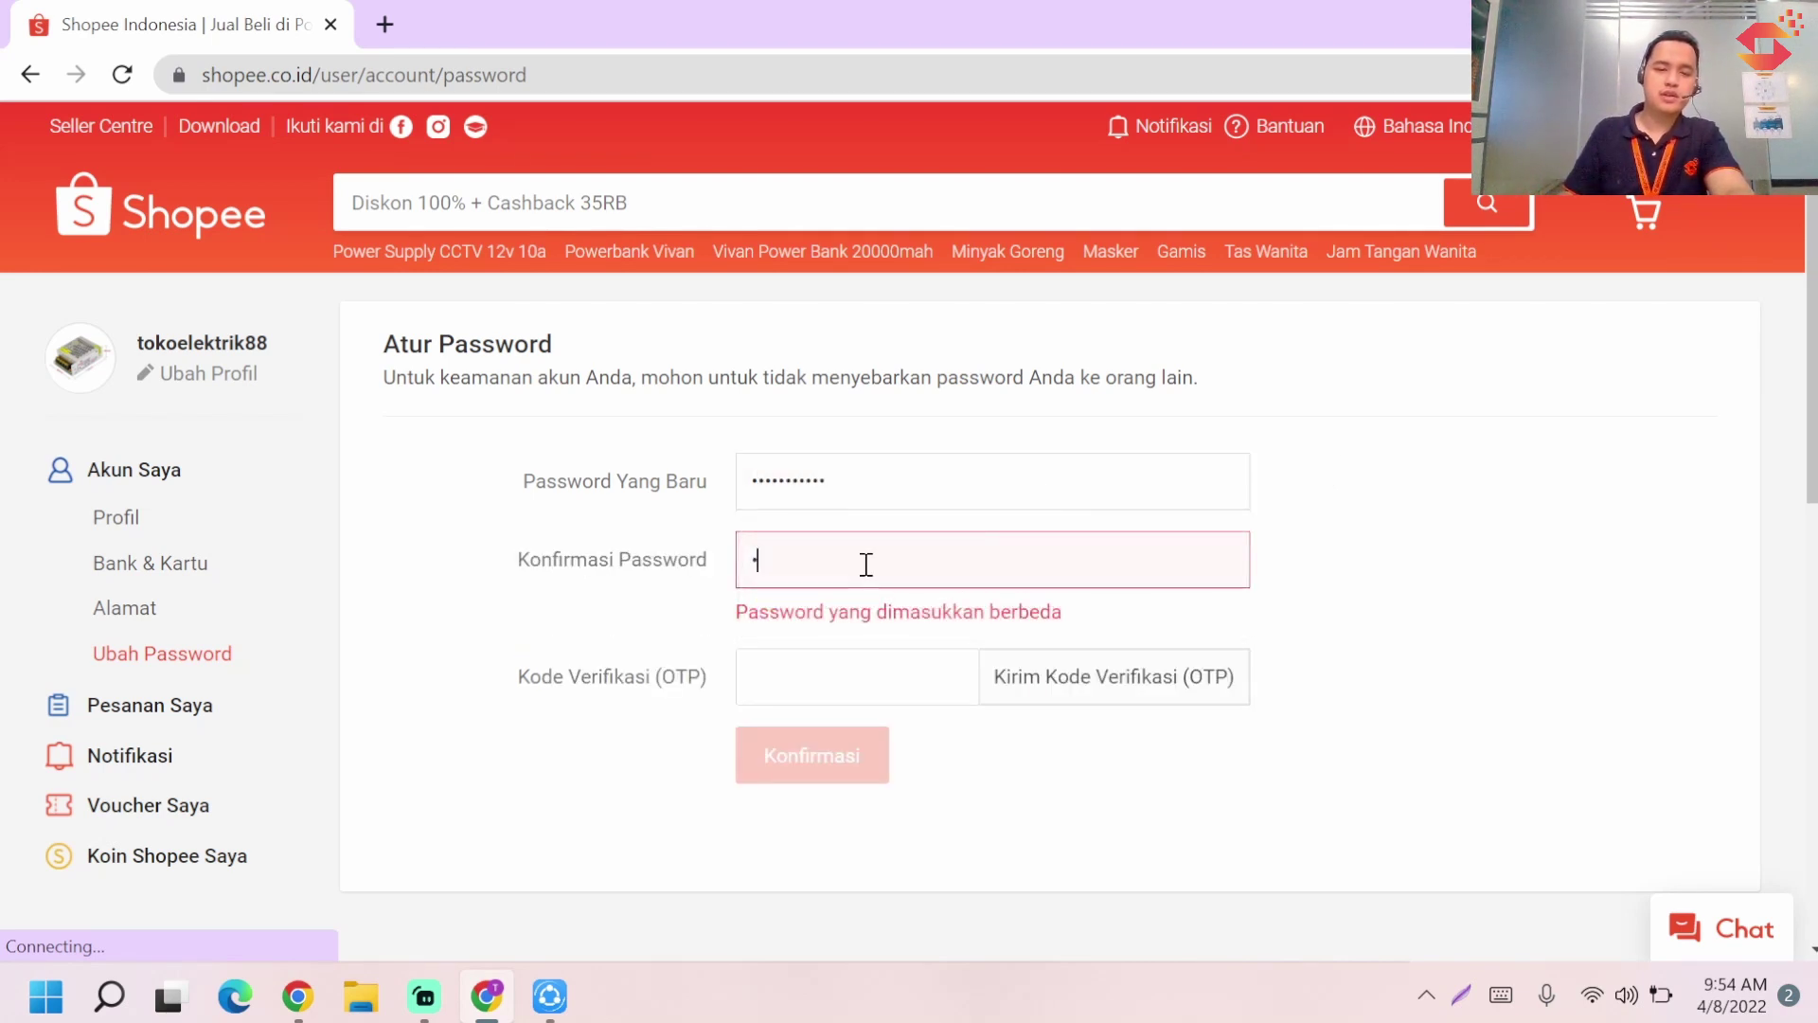
double_click(885, 548)
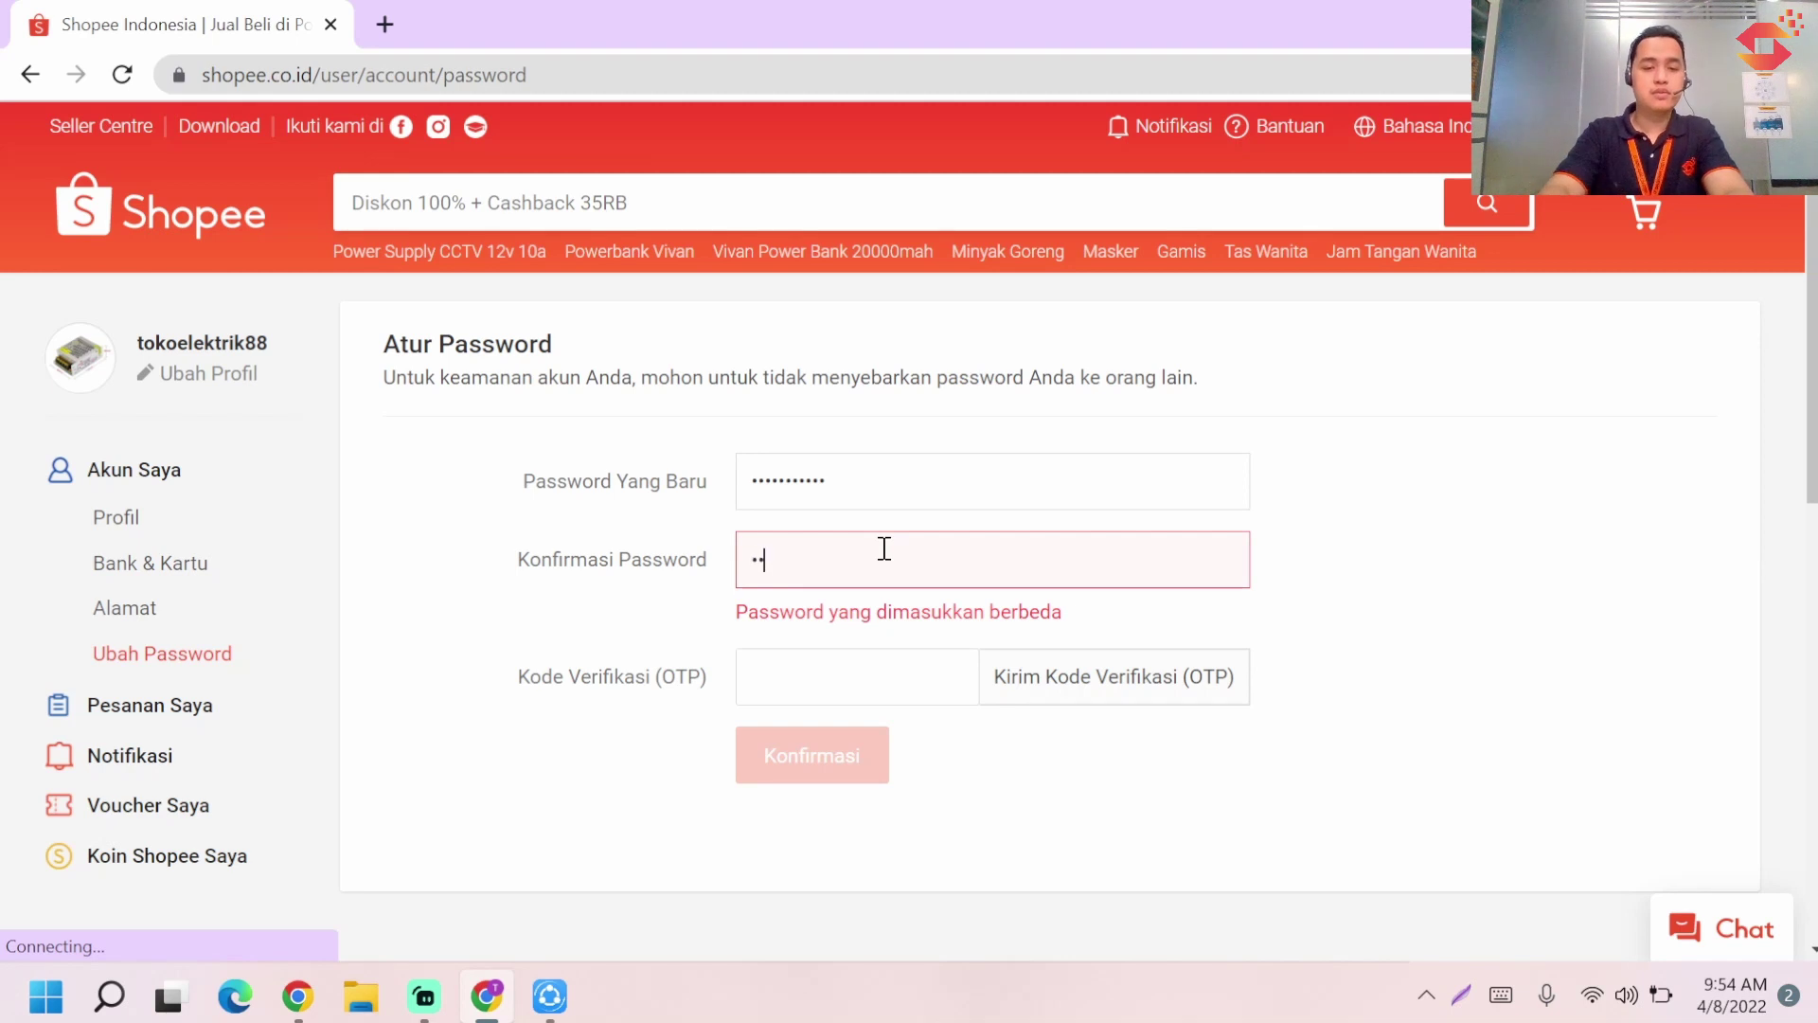
type("•••••••••••")
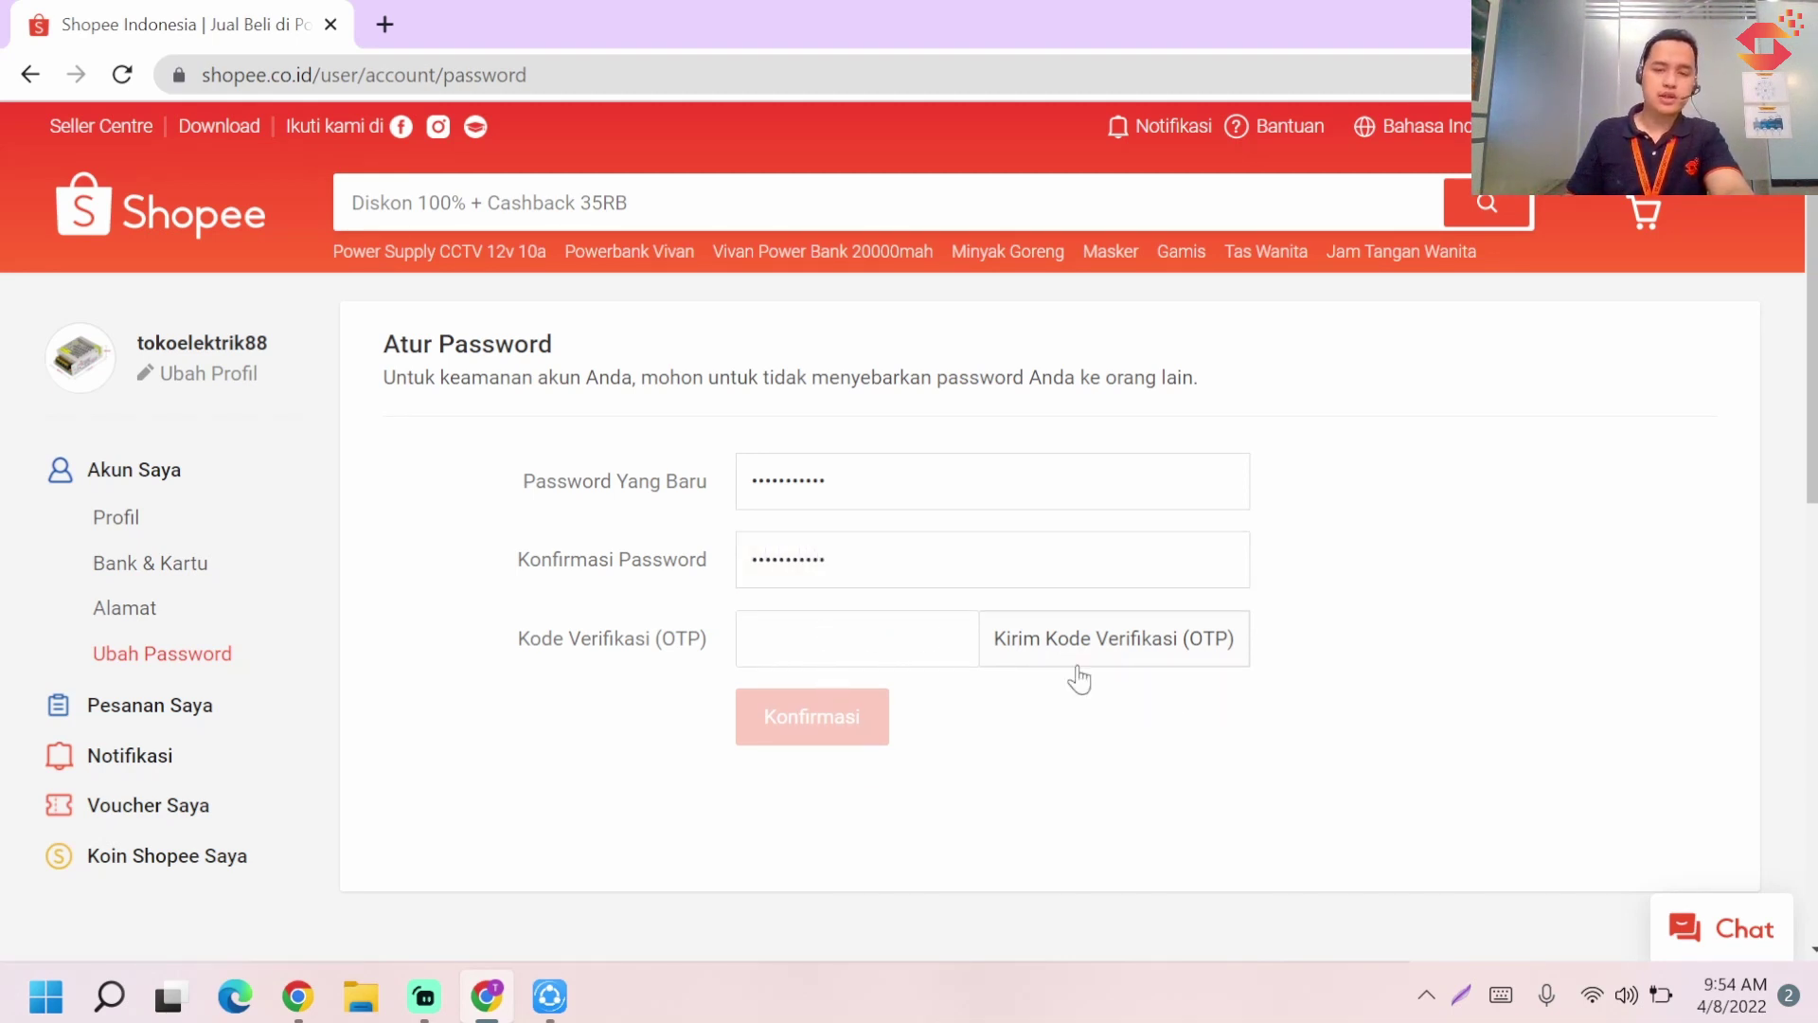
left_click(1193, 660)
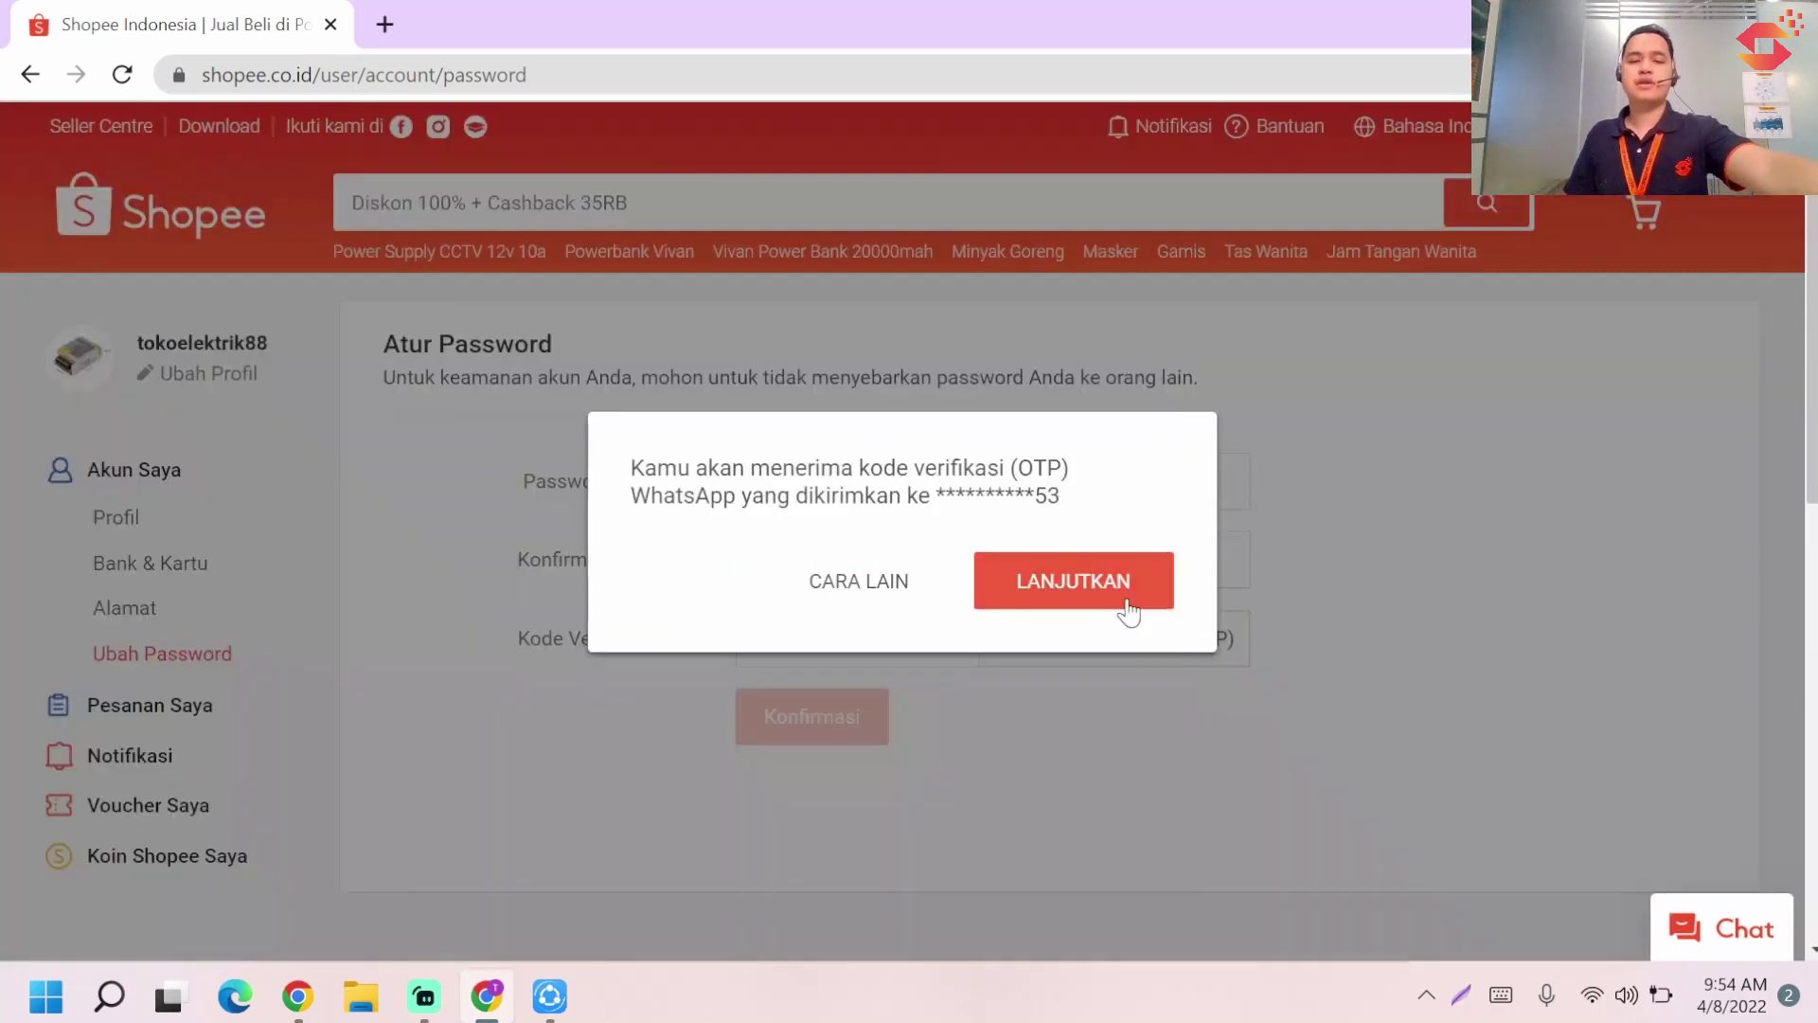
Submit the new password with the received verification code, and decline saving it in the browser.
left_click(1129, 611)
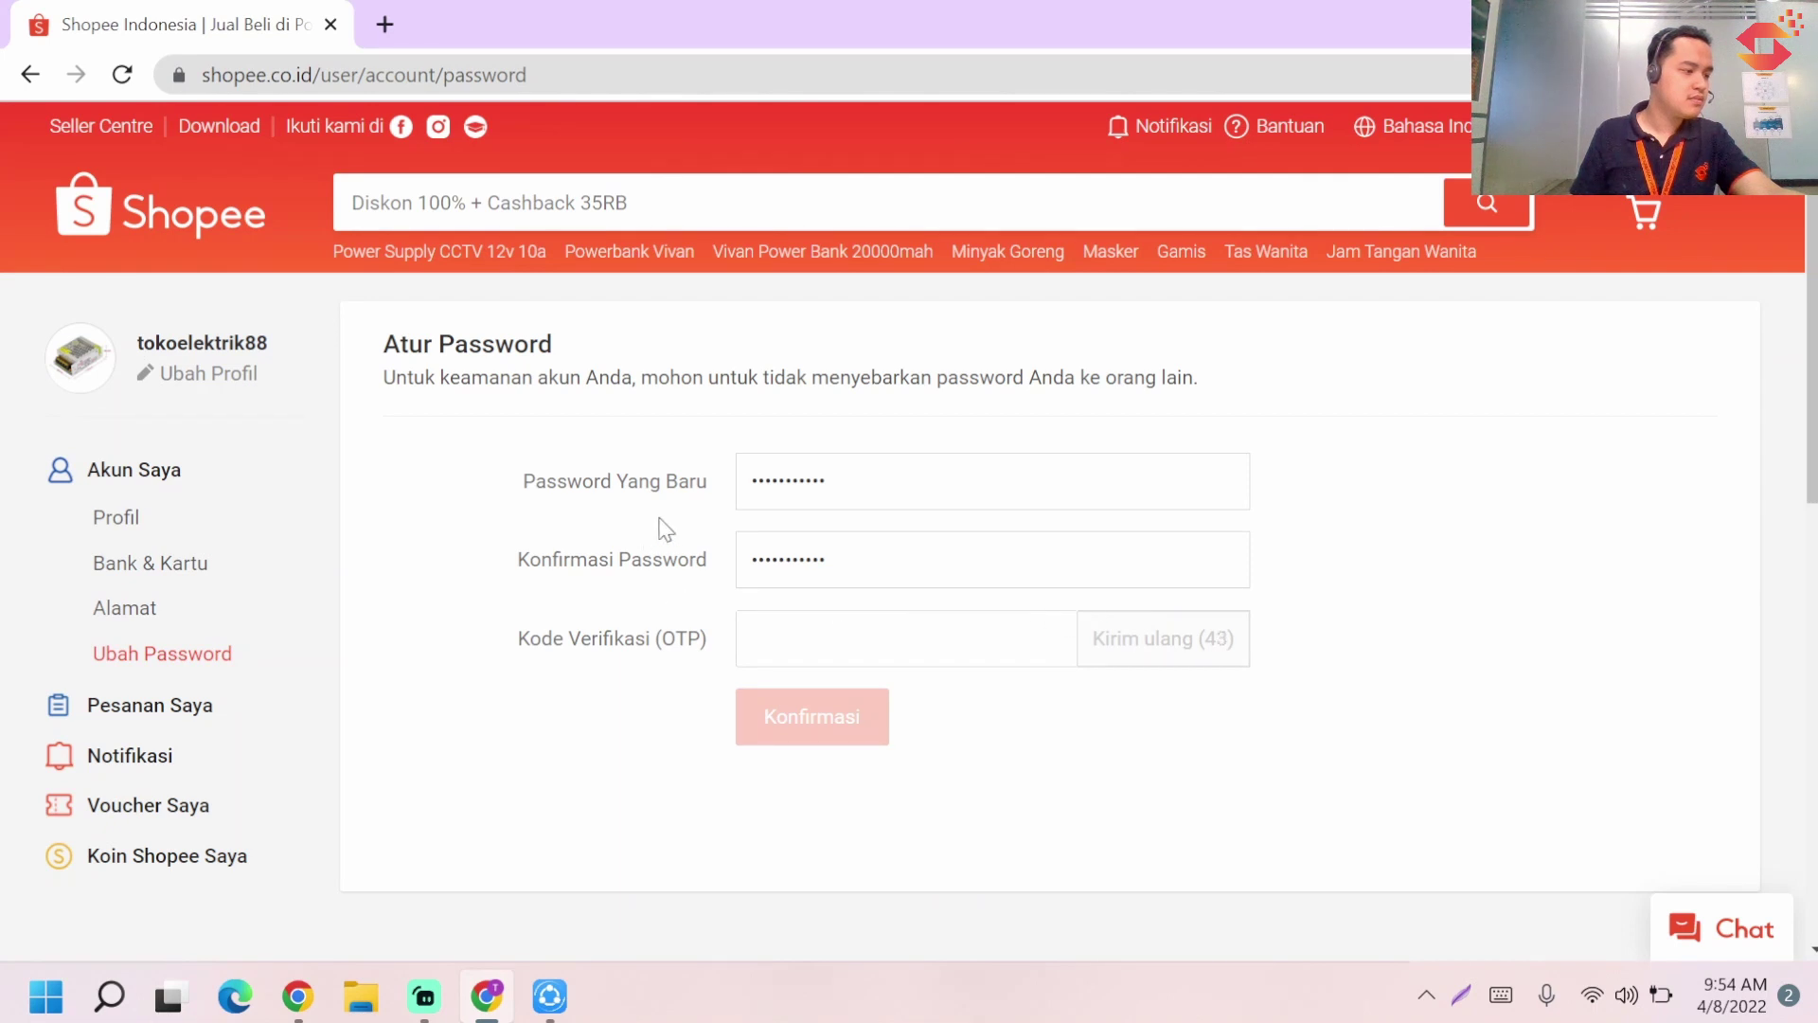
left_click(824, 633)
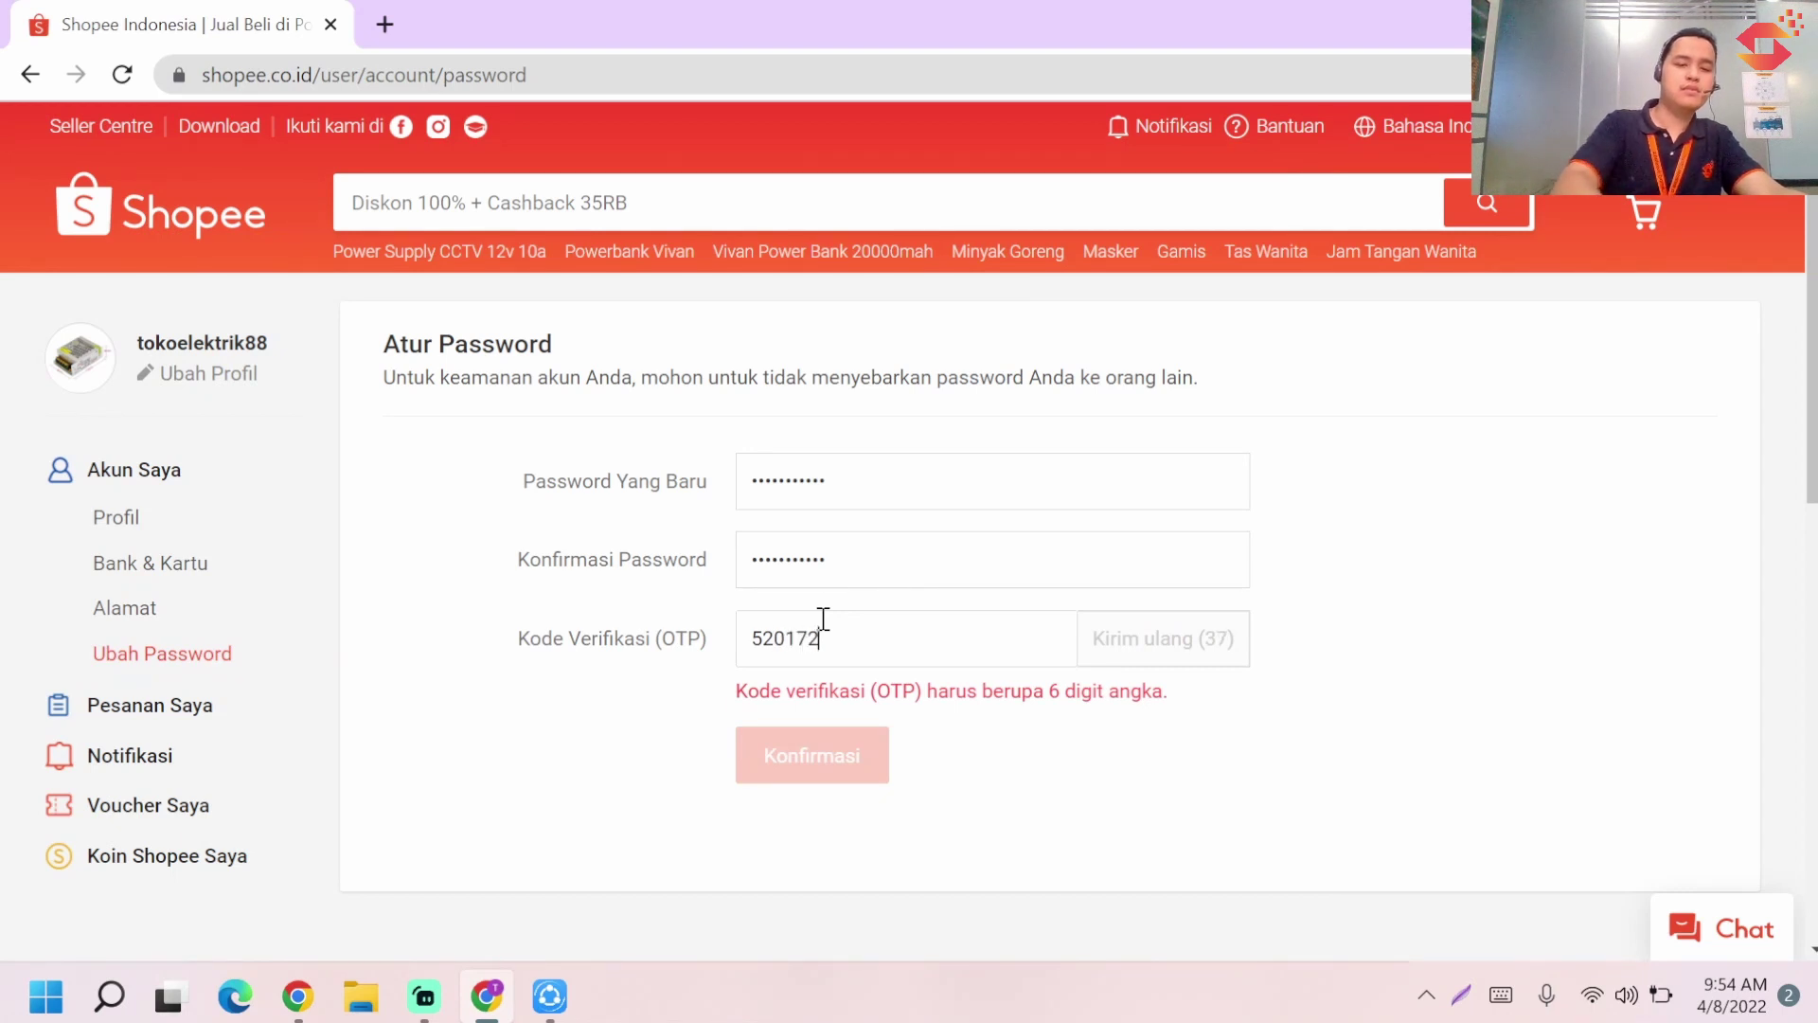
left_click(846, 727)
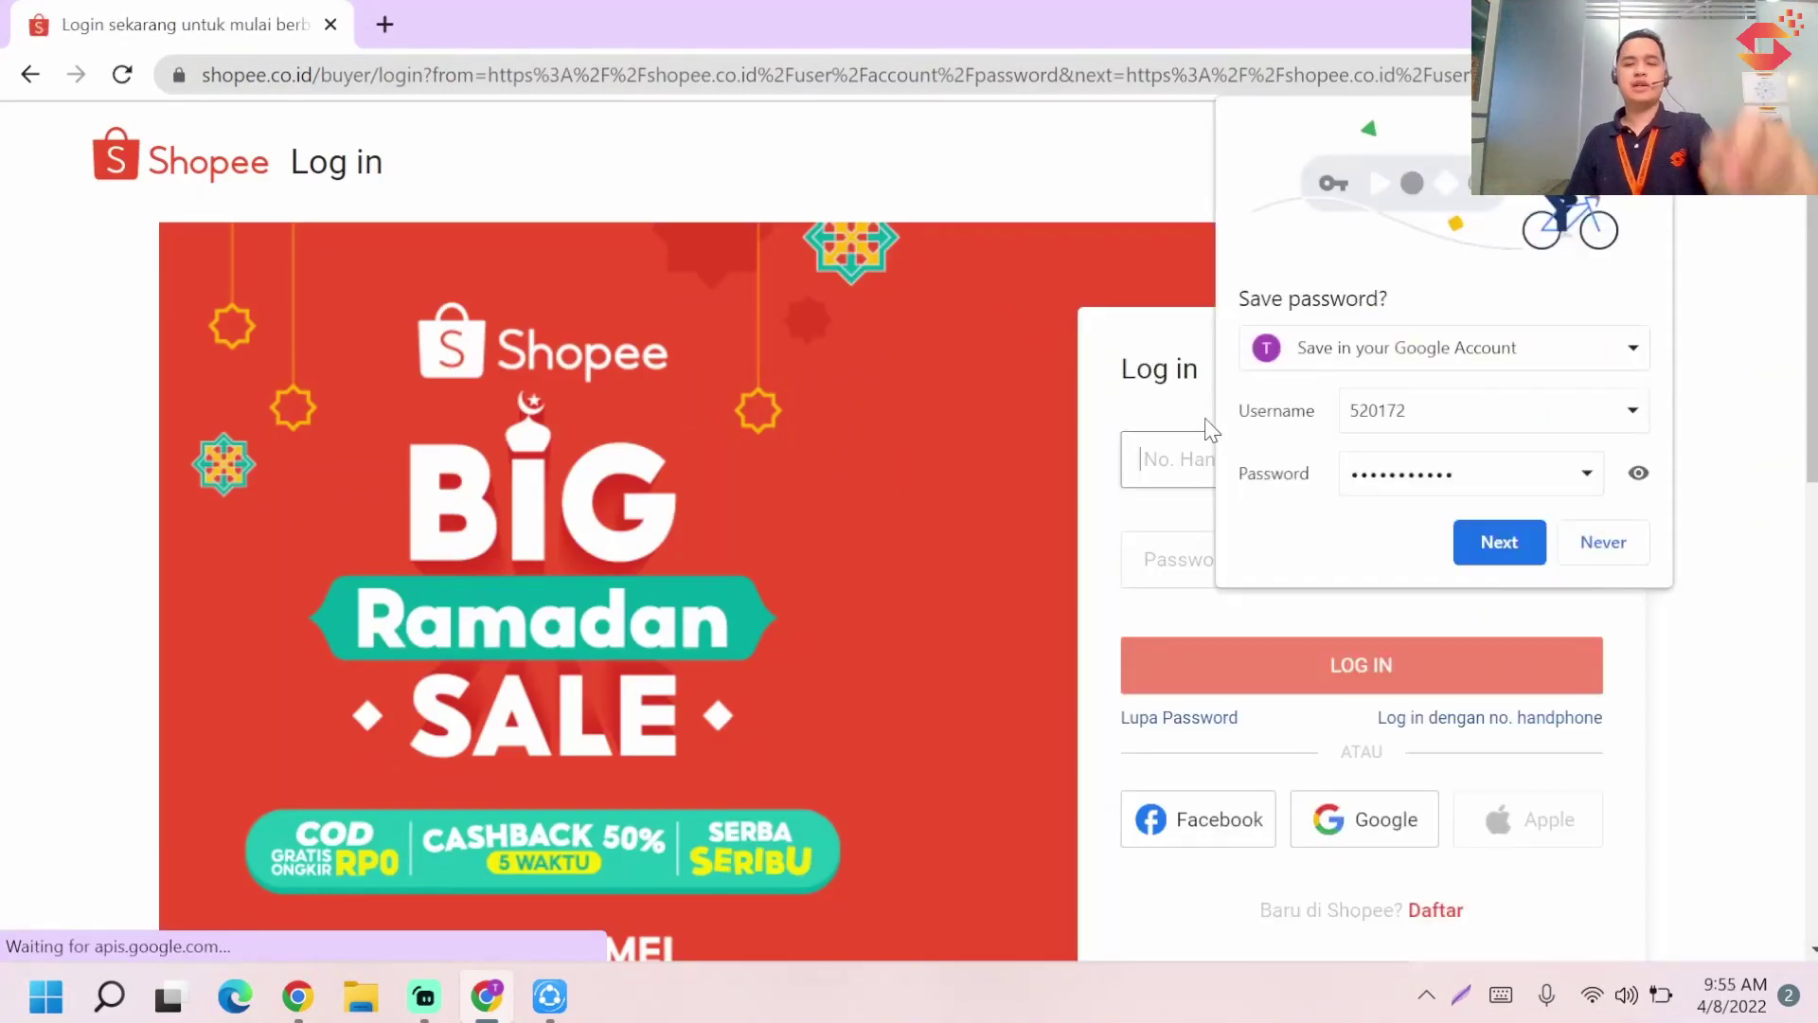
left_click(1612, 547)
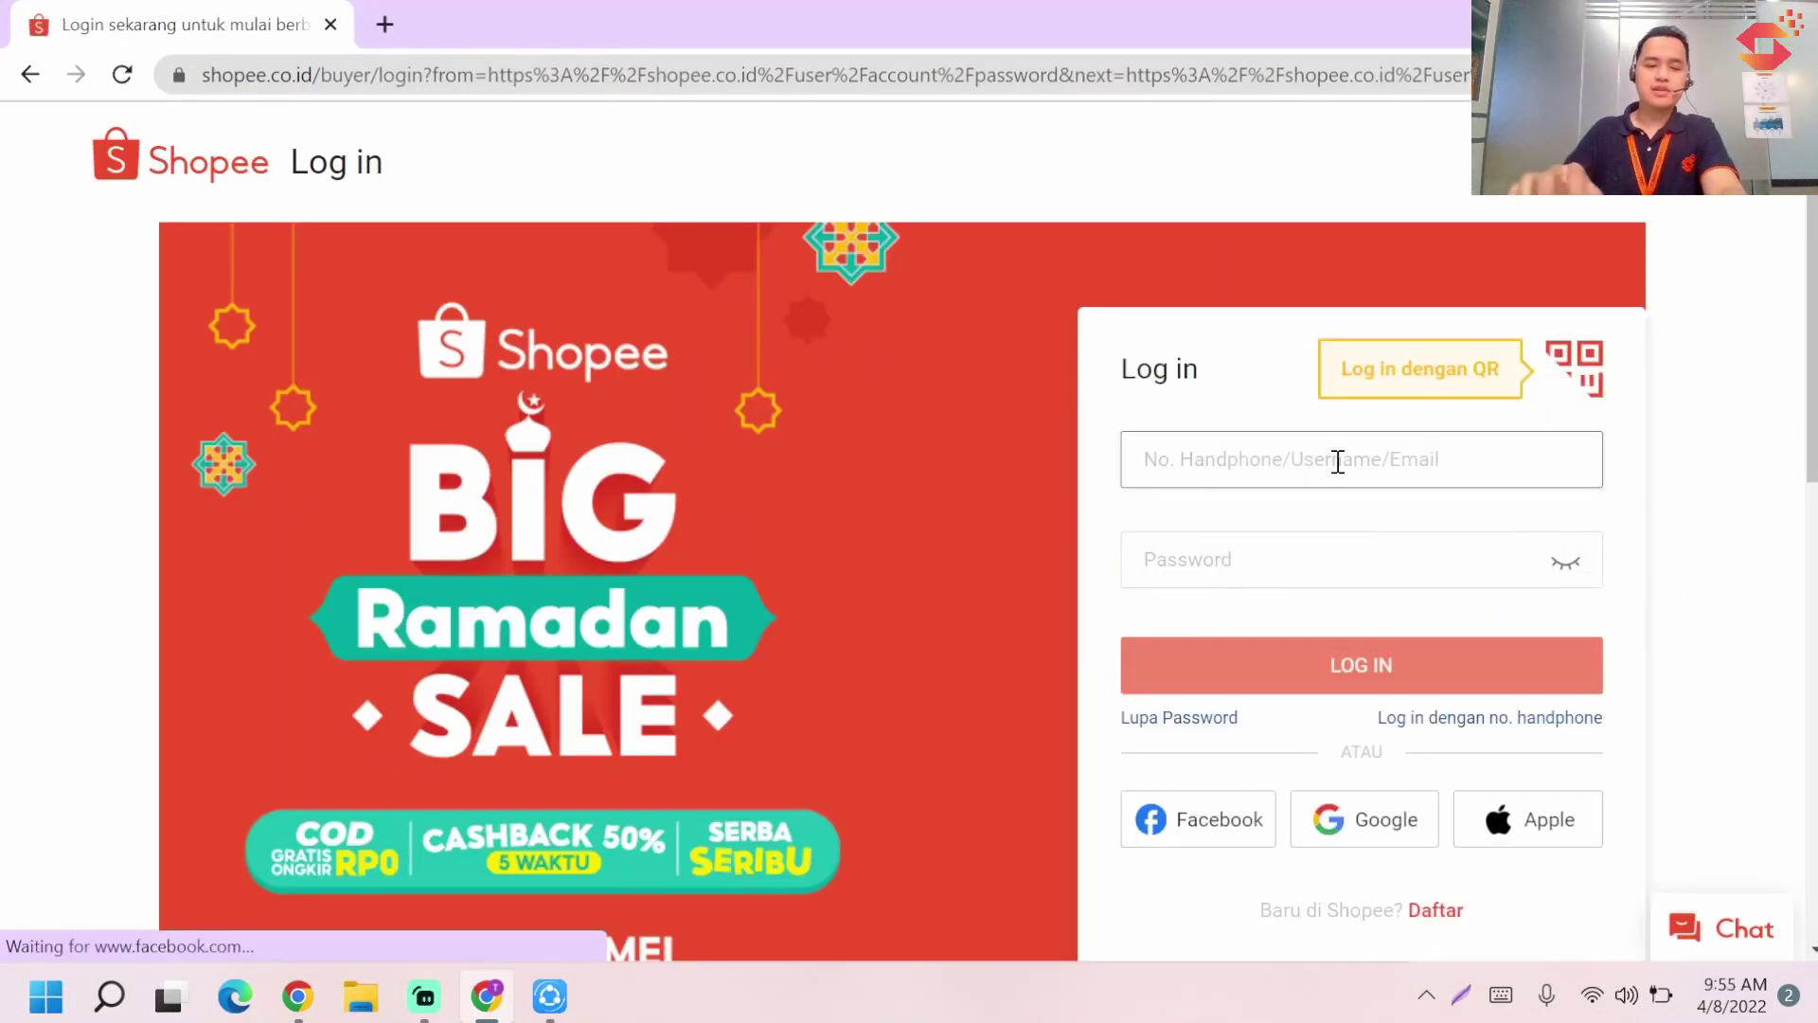
Enter the account username in the Log in form and sign in with Google.
type("tokoe")
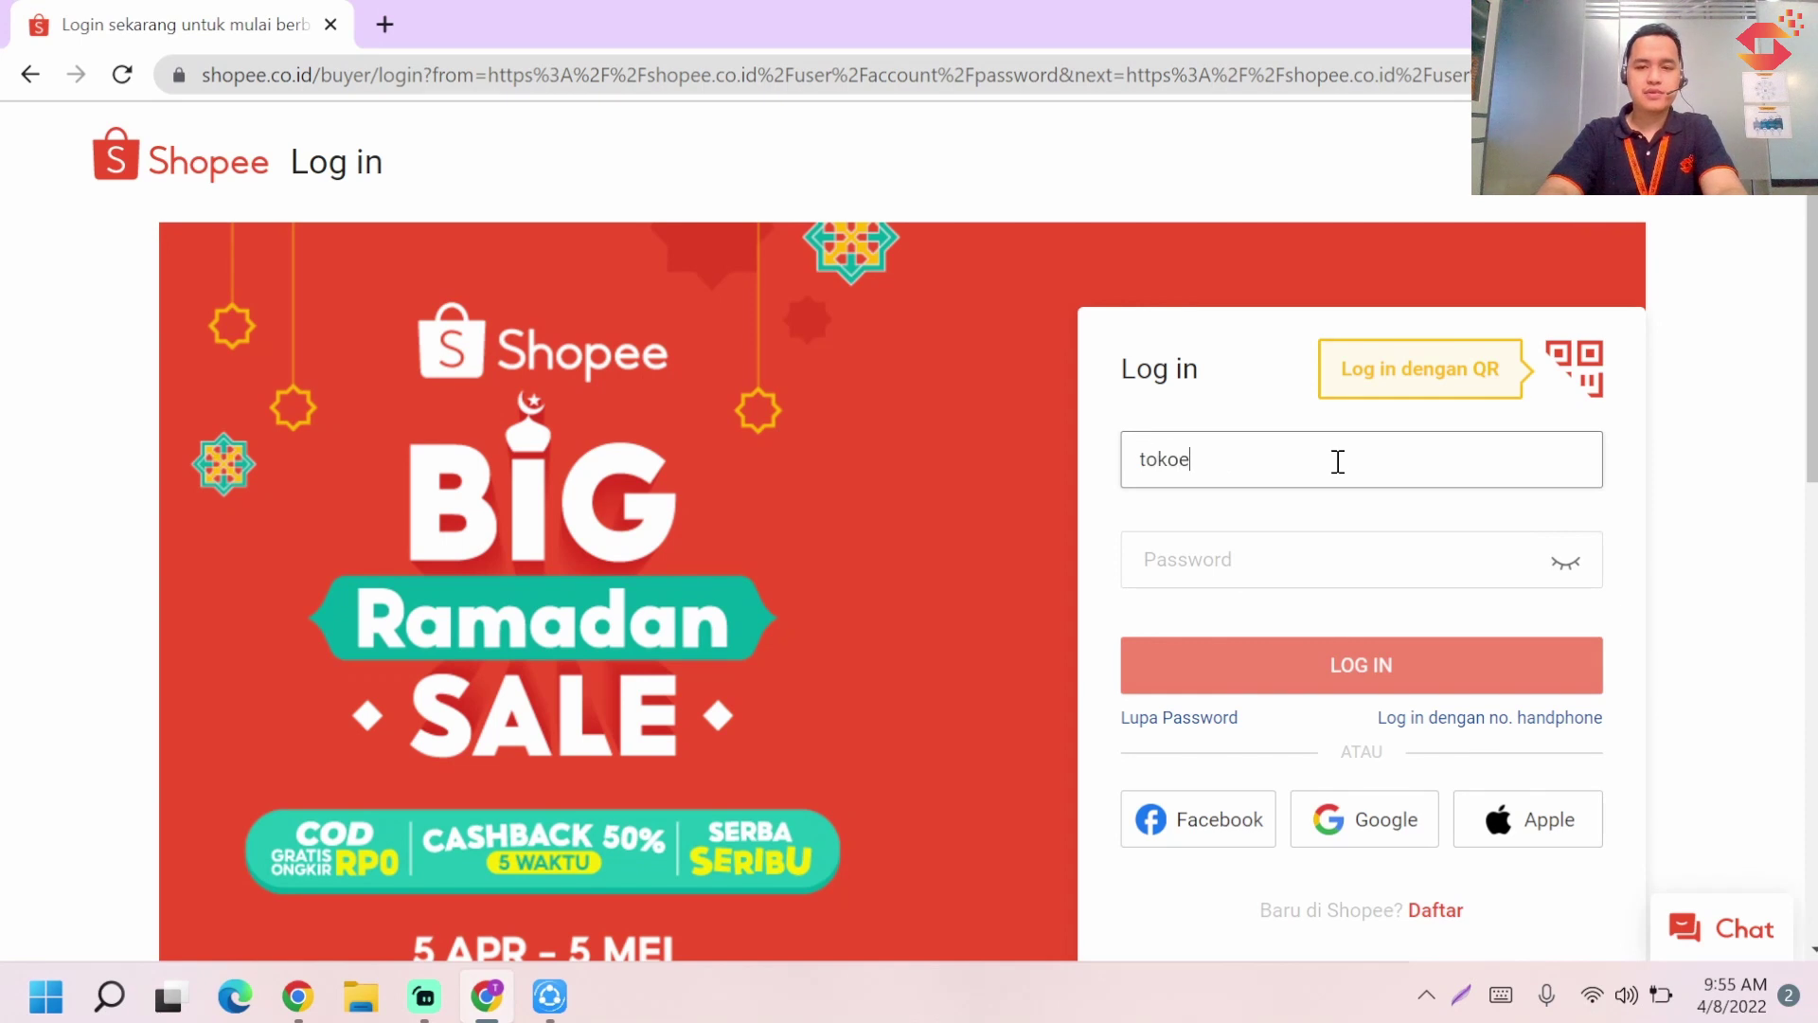
type("lektrik")
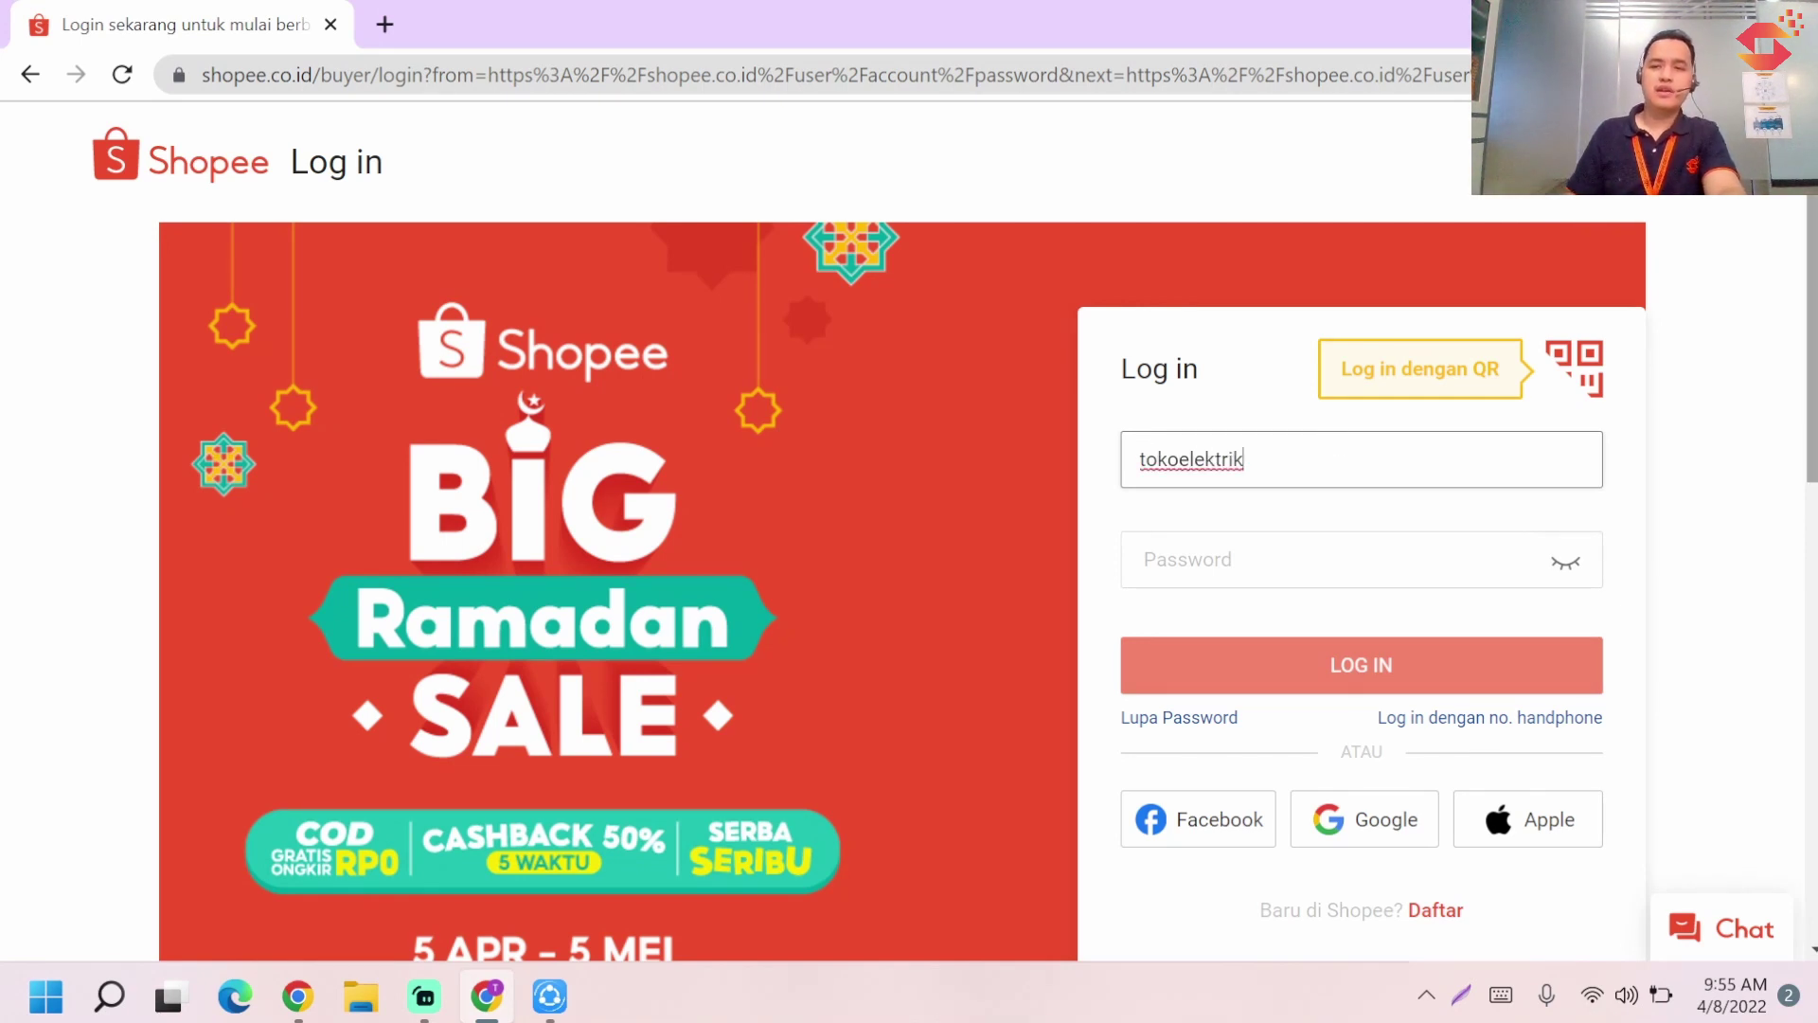
left_click(1731, 74)
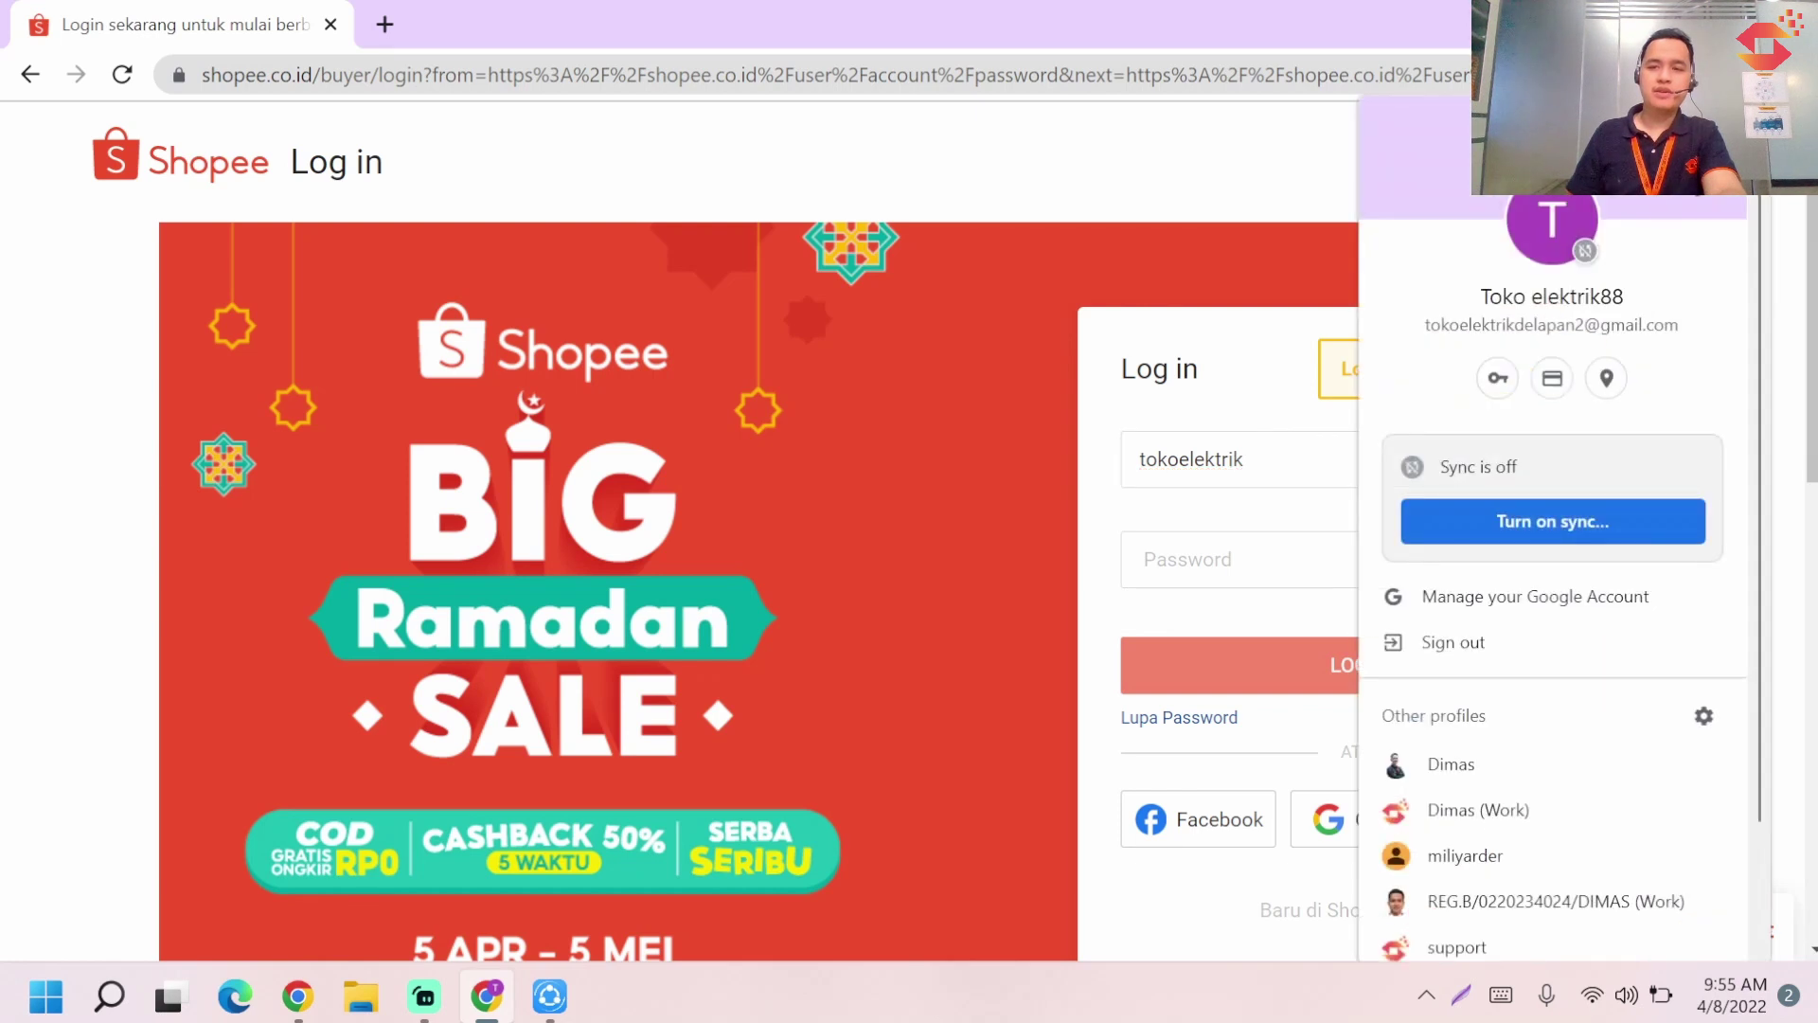
key("Escape")
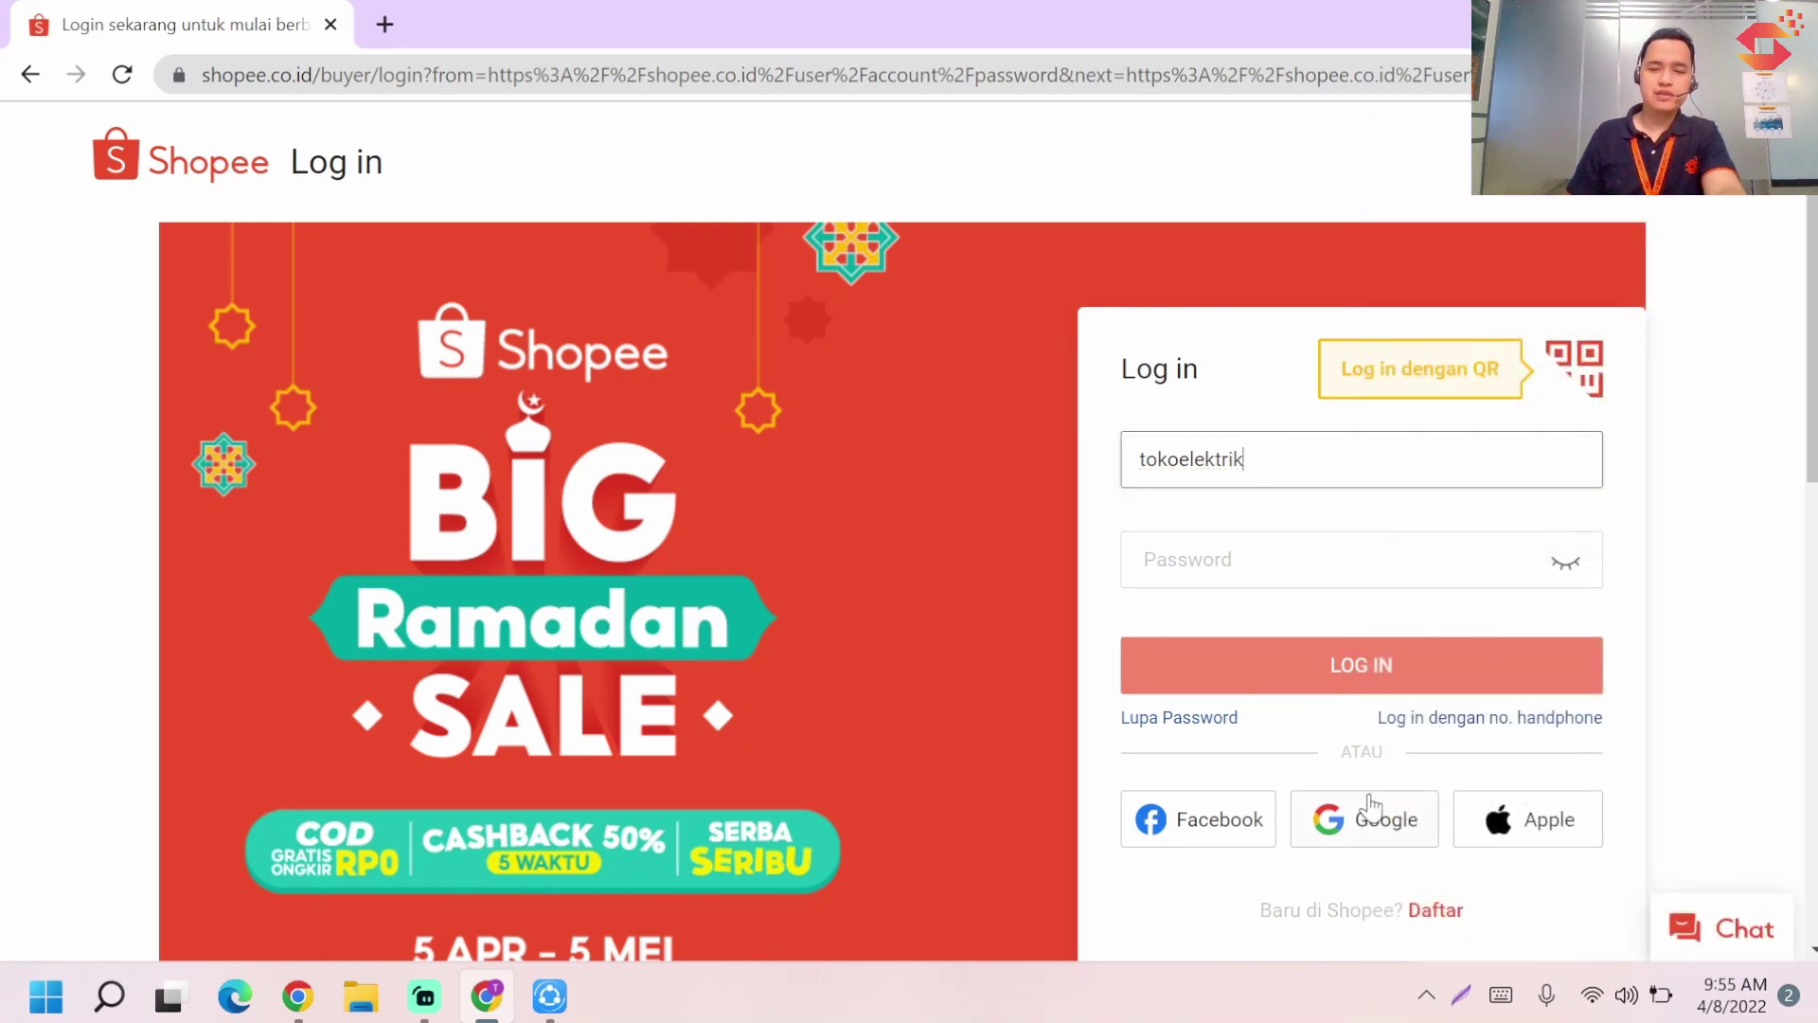
left_click(1370, 804)
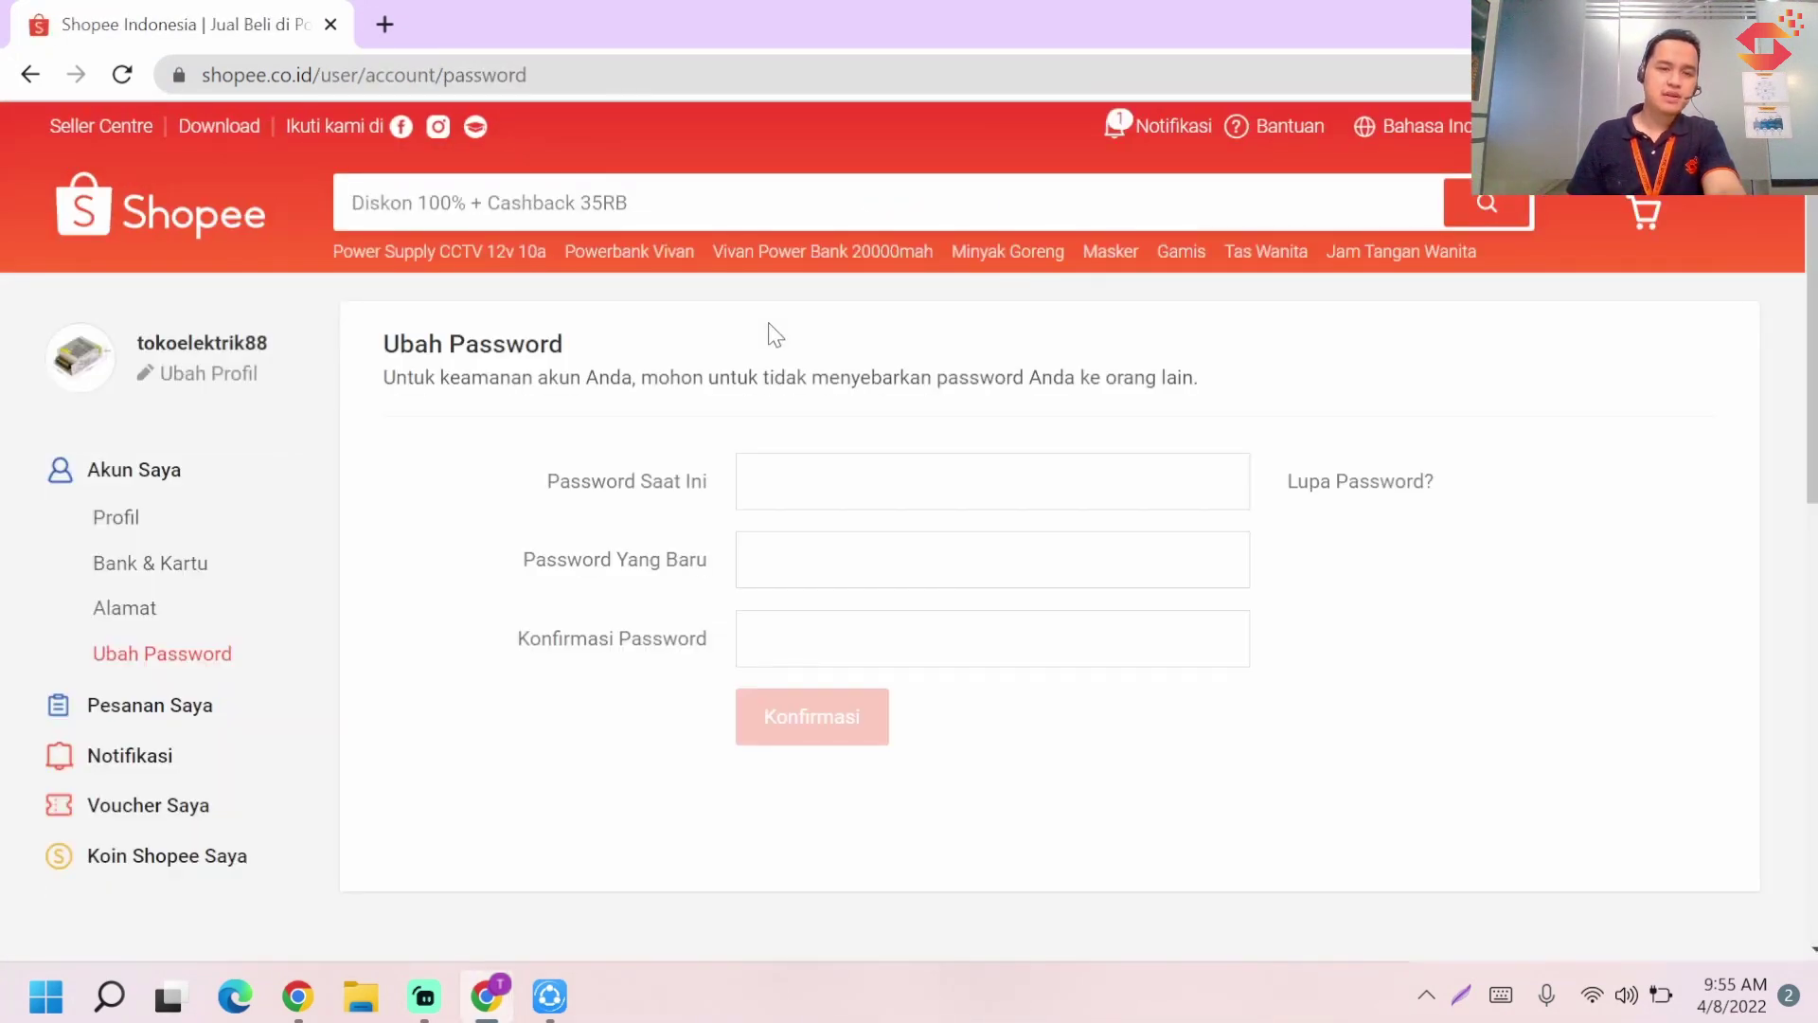
Open Seller Centre in a new tab, close the old shopping tab, and select Penghasilan Saya.
left_click(85, 128)
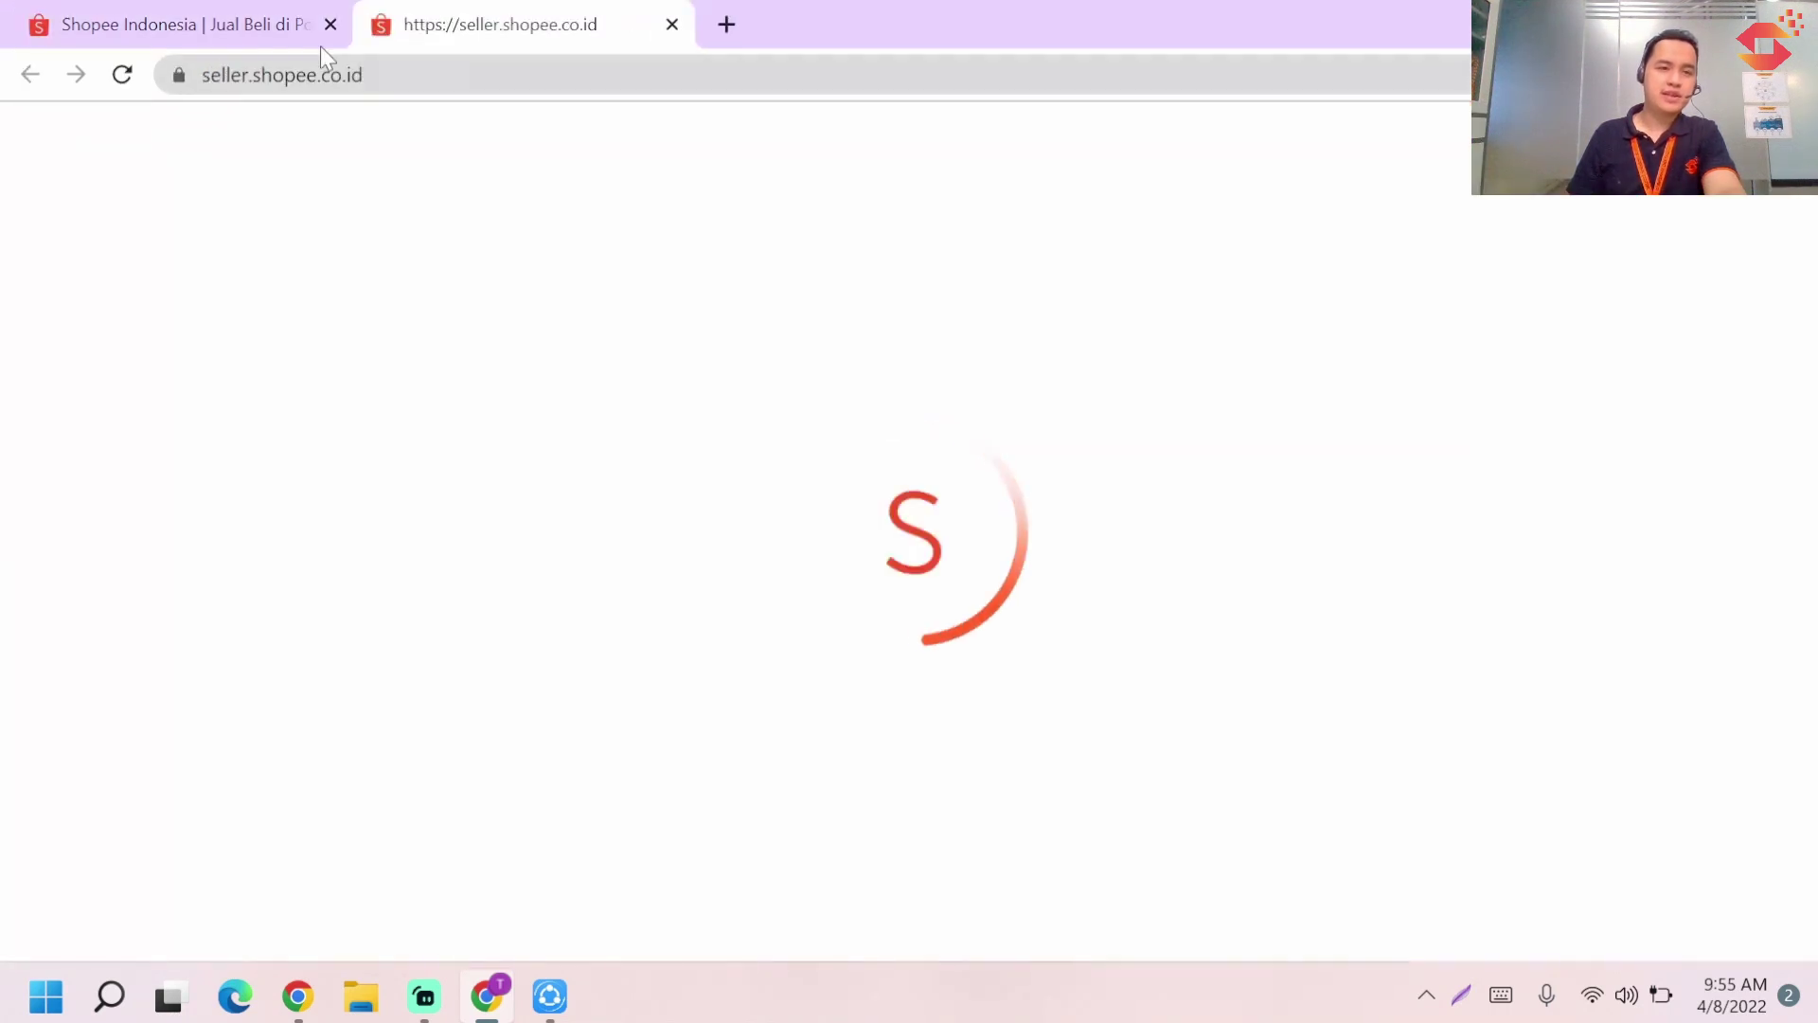
left_click(330, 25)
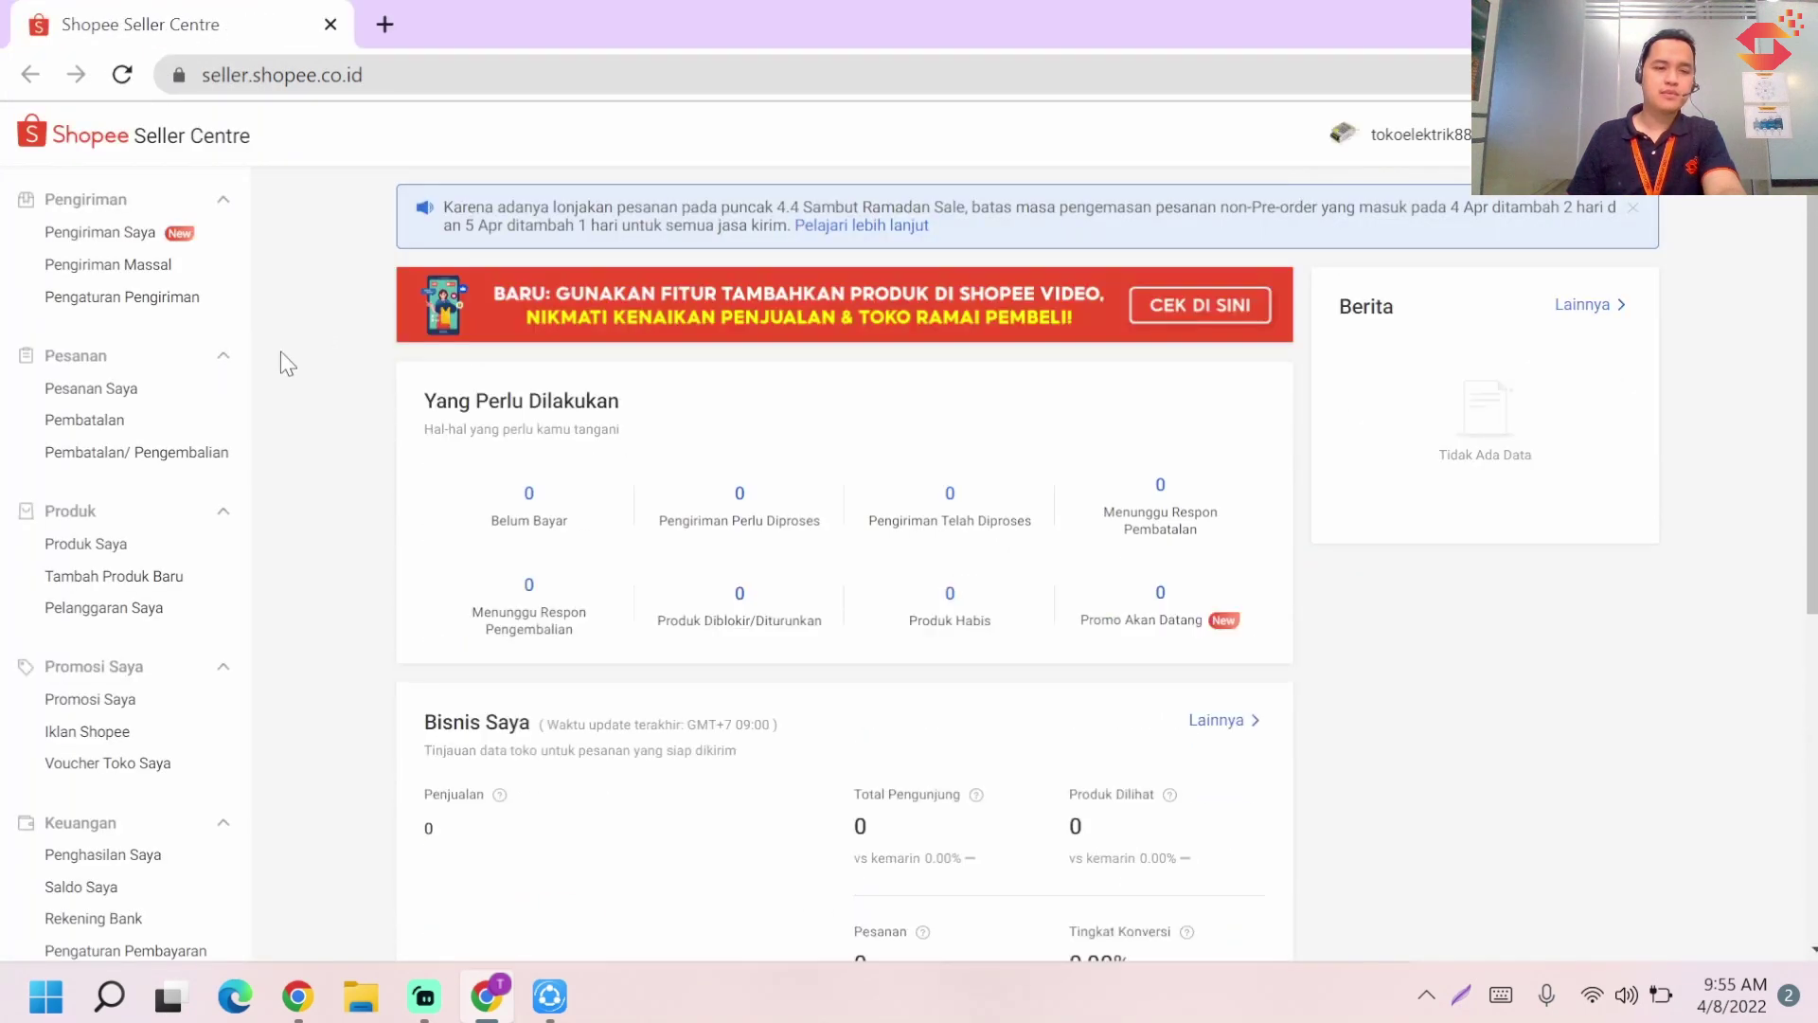
scroll(144, 512, "down", 8)
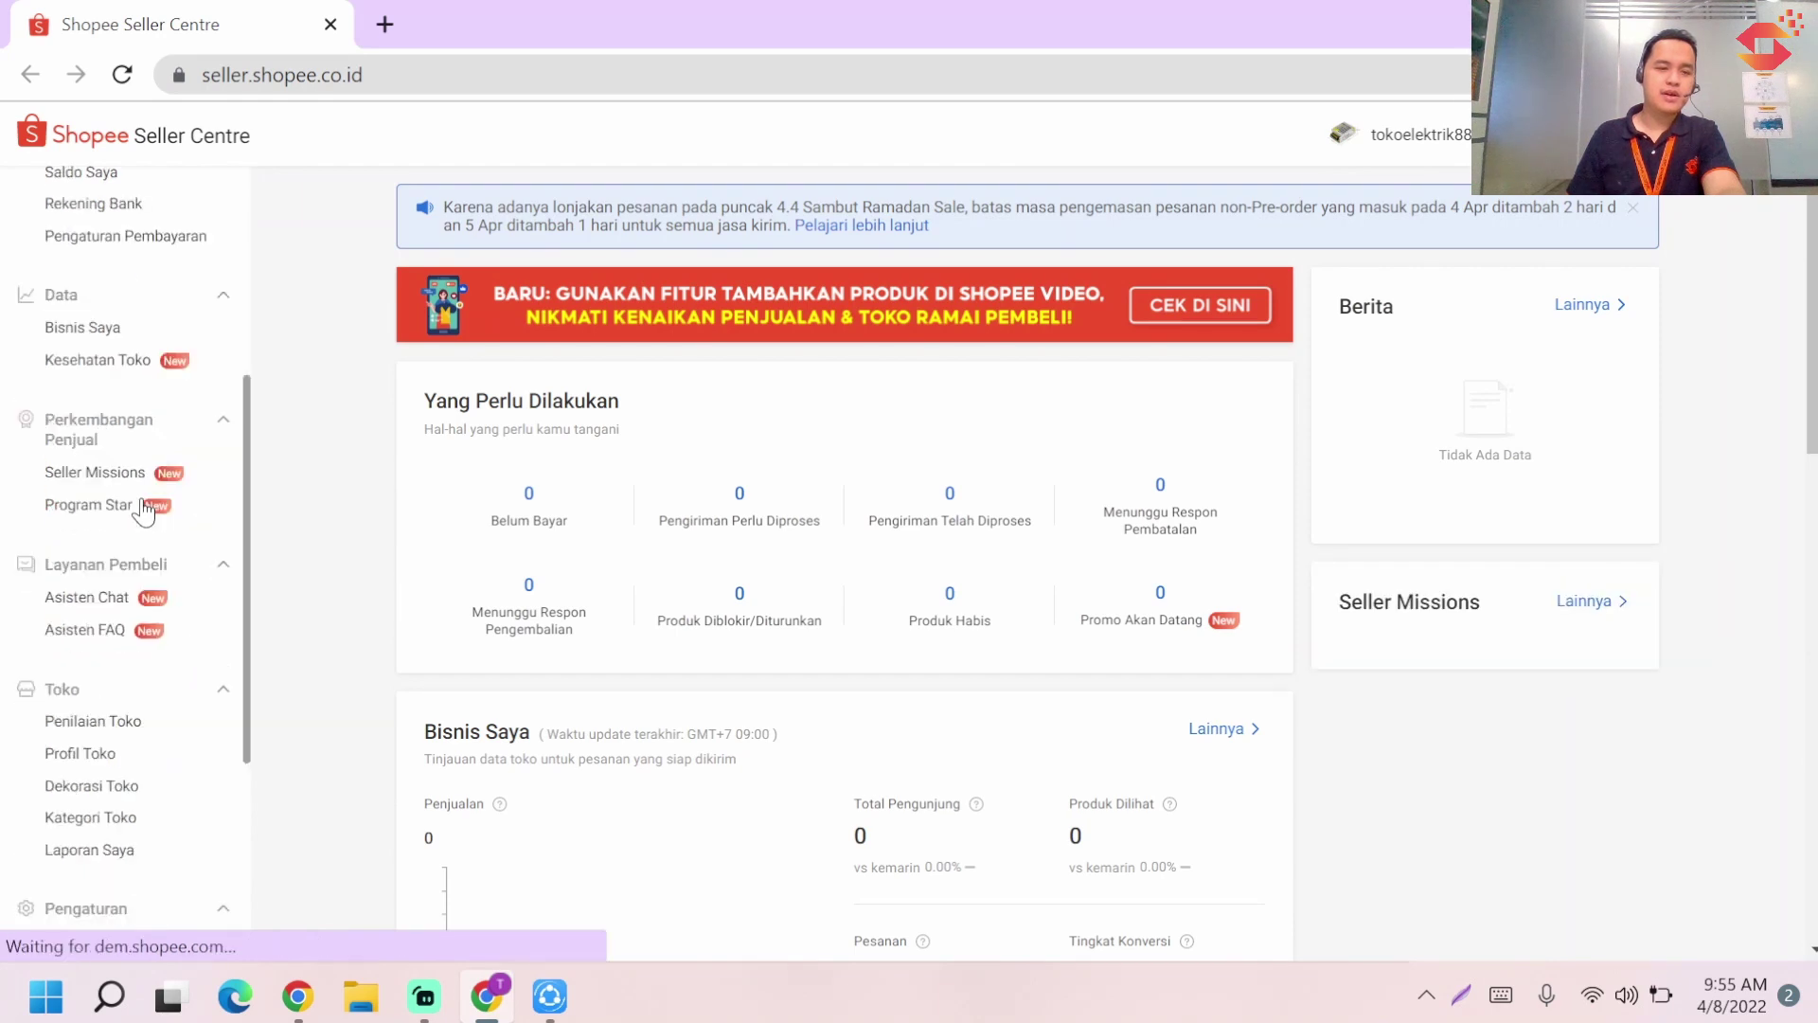
scroll(145, 497, "up", 3)
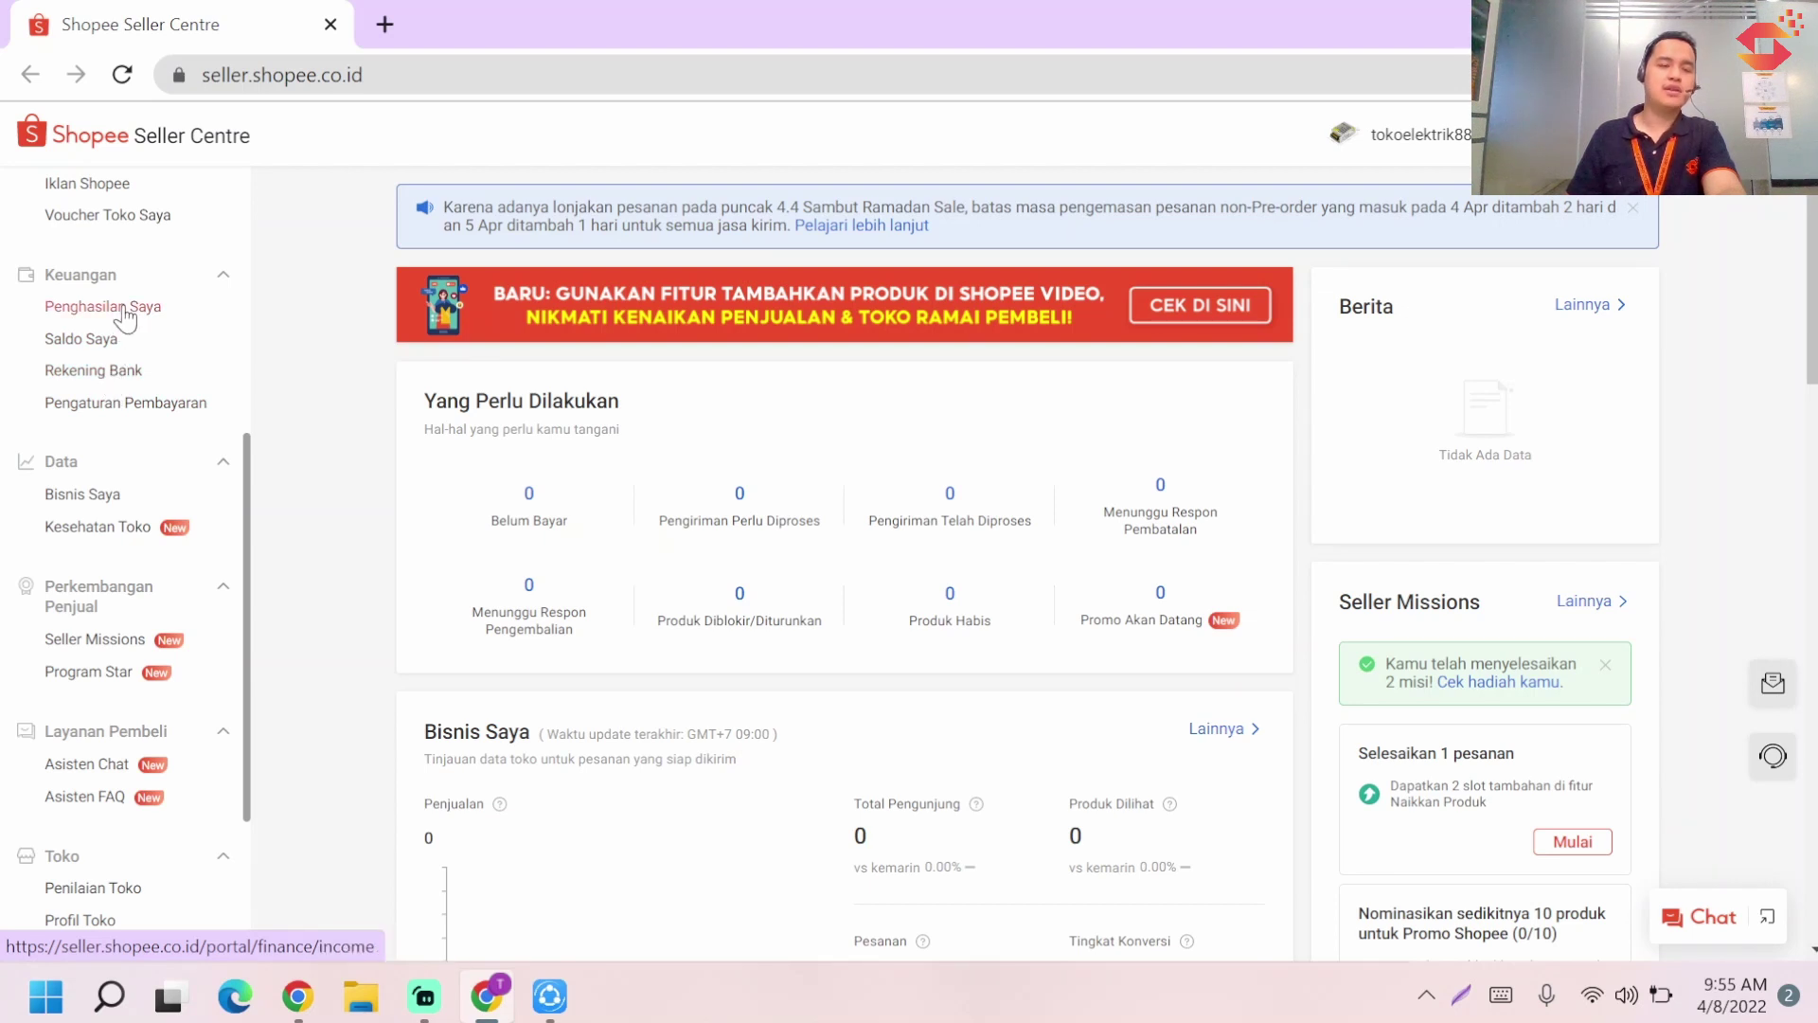
left_click(124, 307)
Verify the account password to reach Penghasilan Saya, then go to Saldo Saya.
left_click(891, 534)
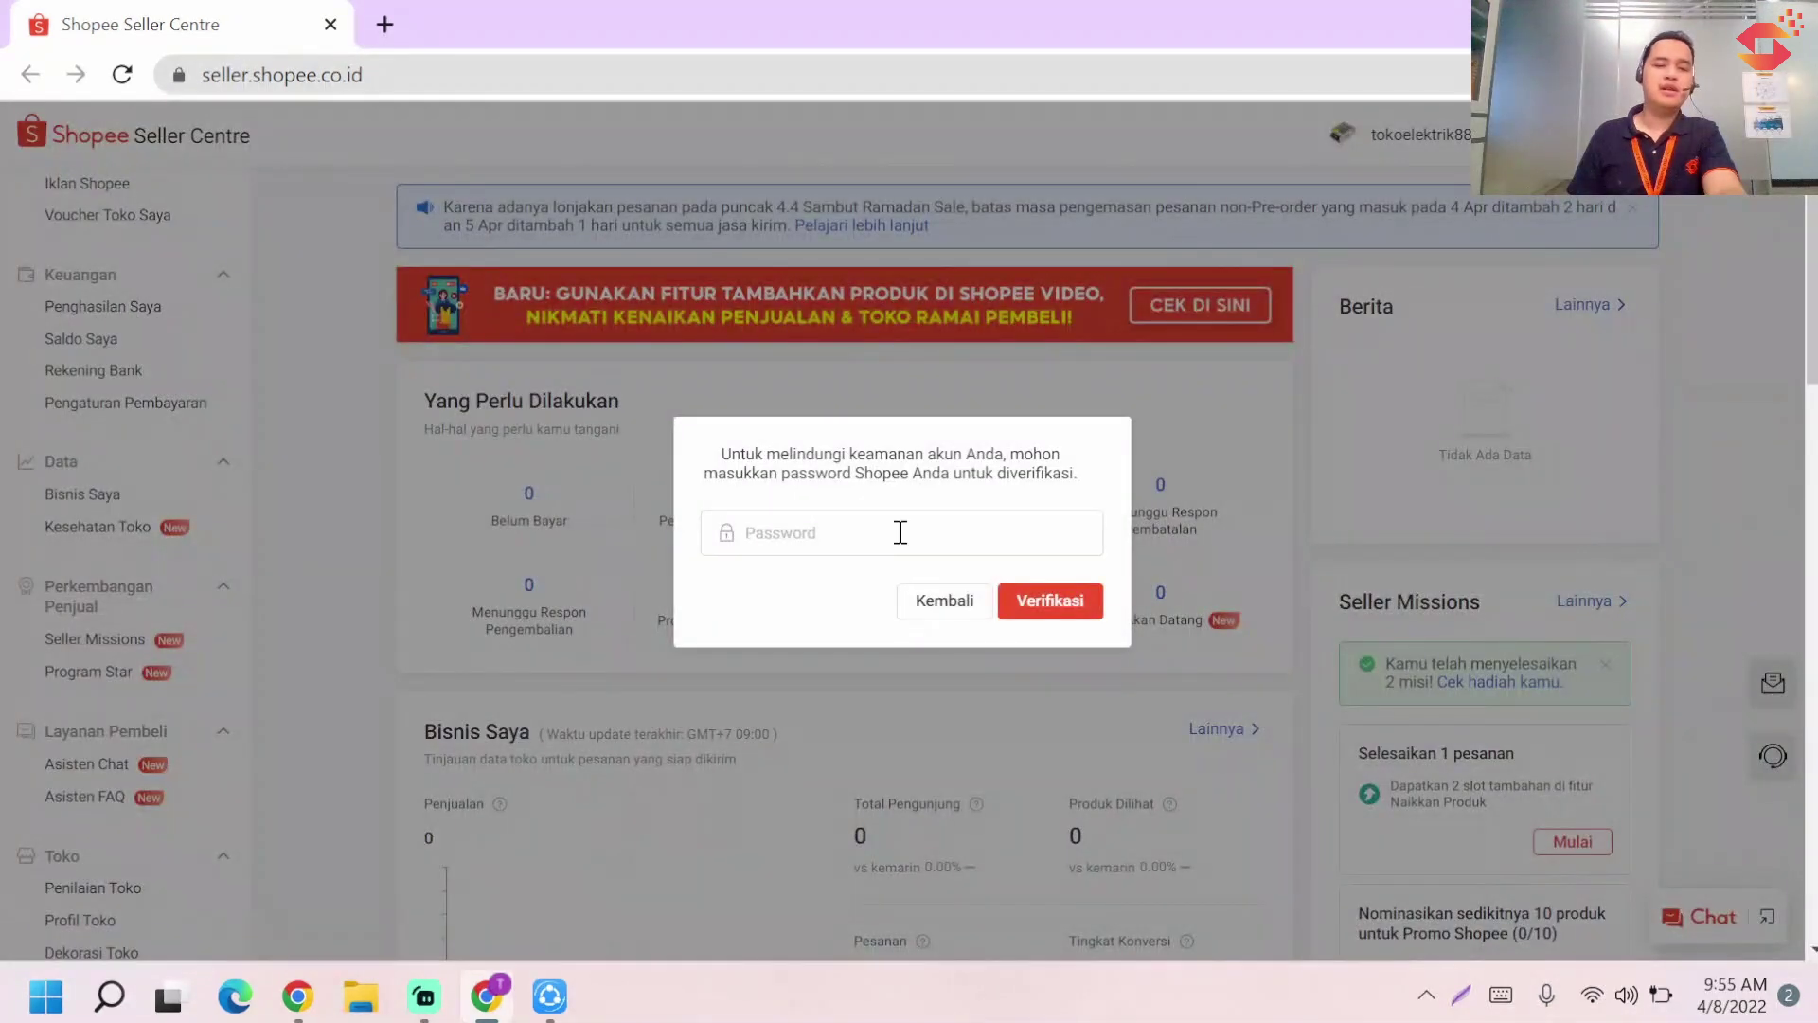
type("••")
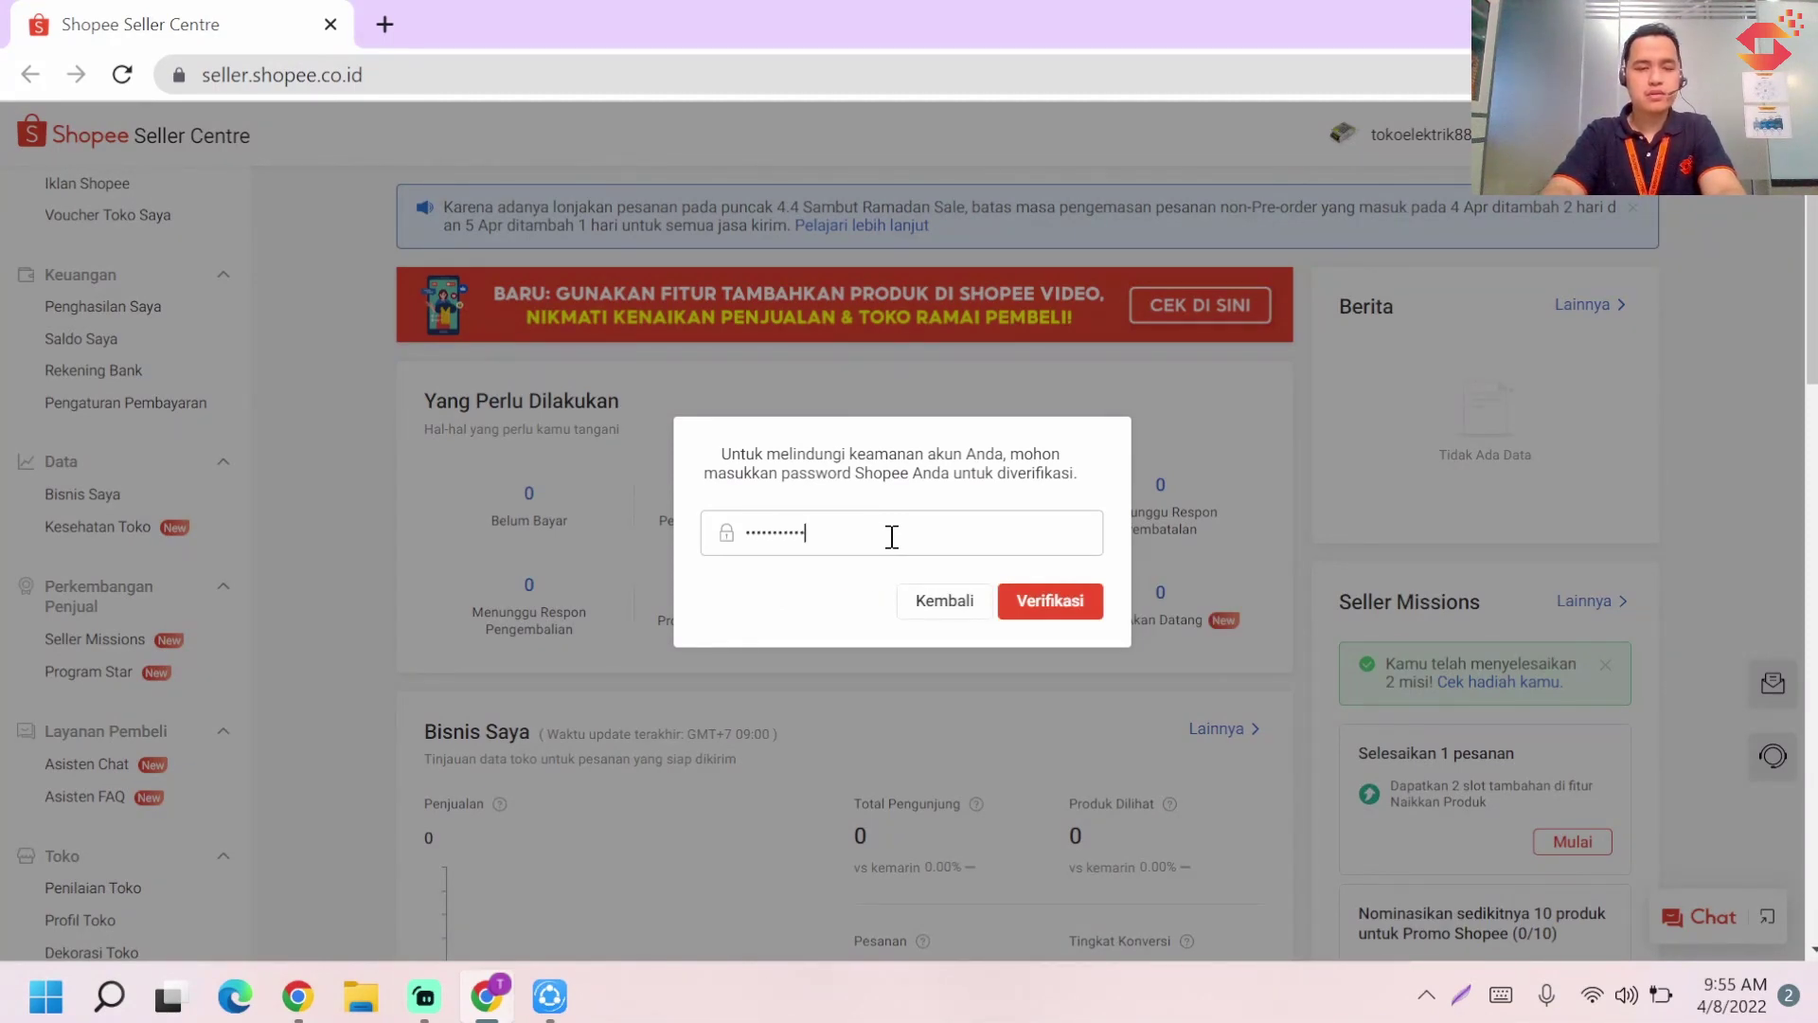
left_click(1065, 602)
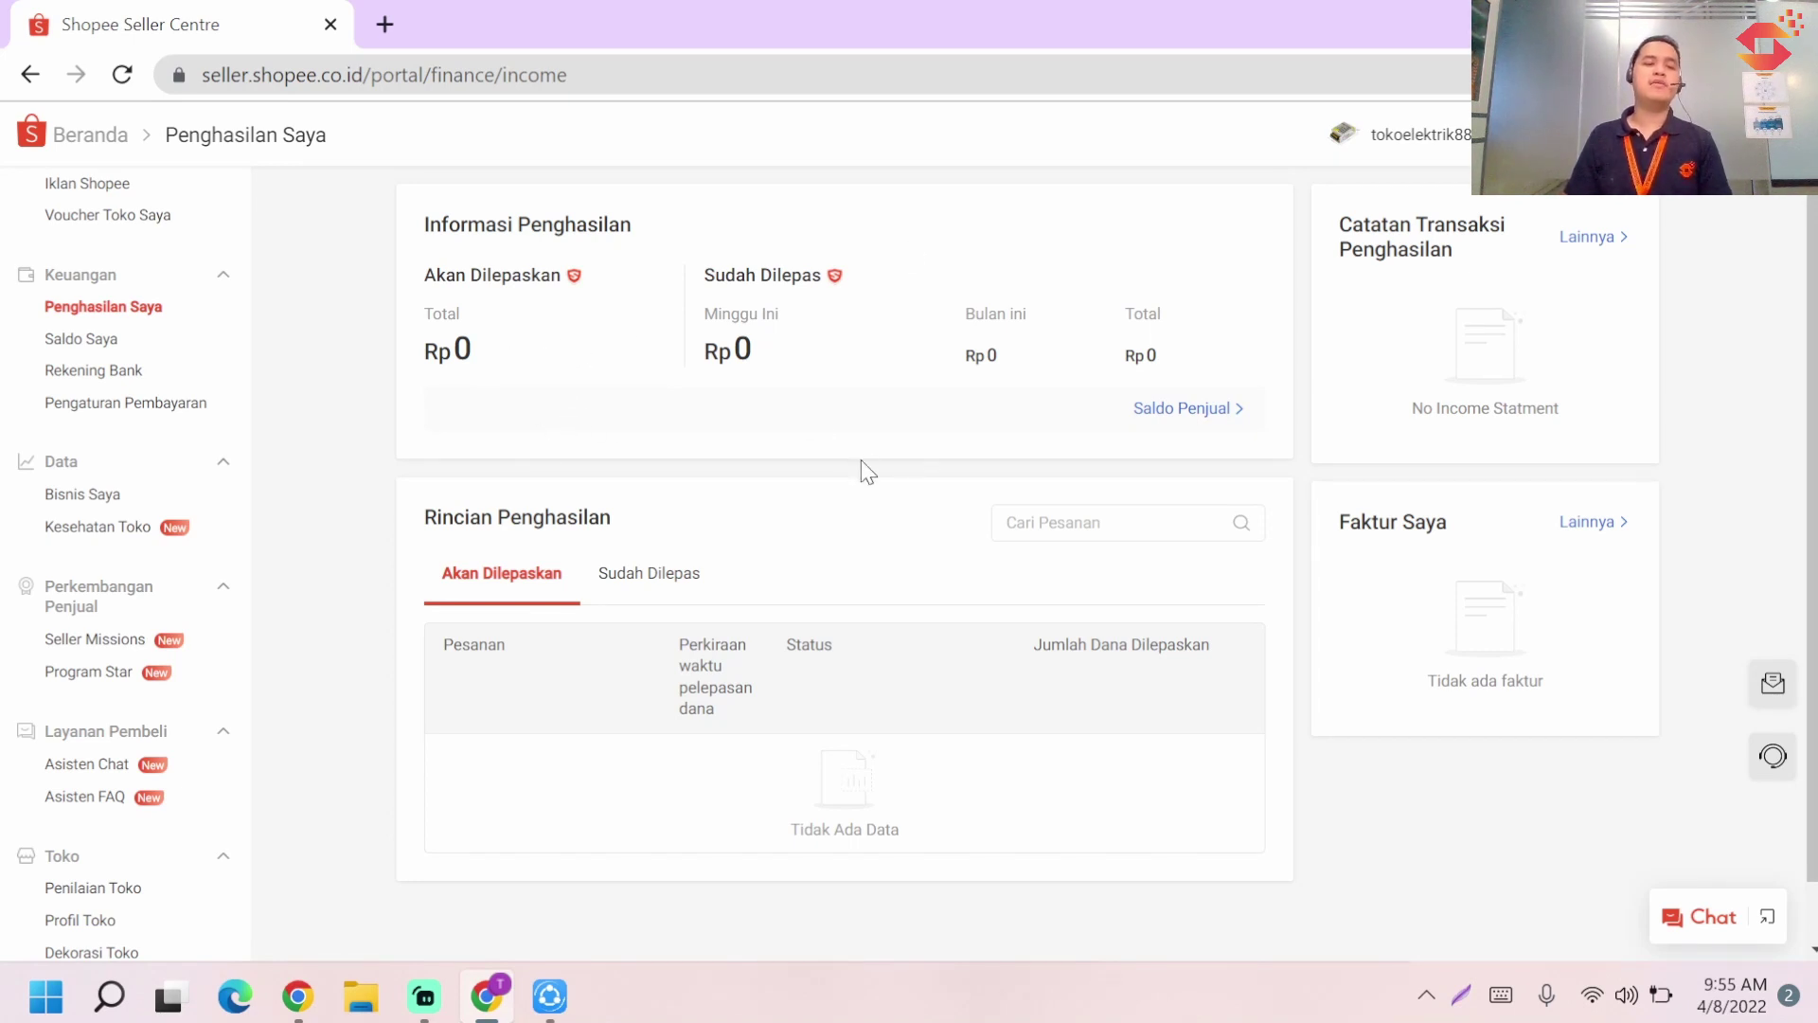
left_click(114, 337)
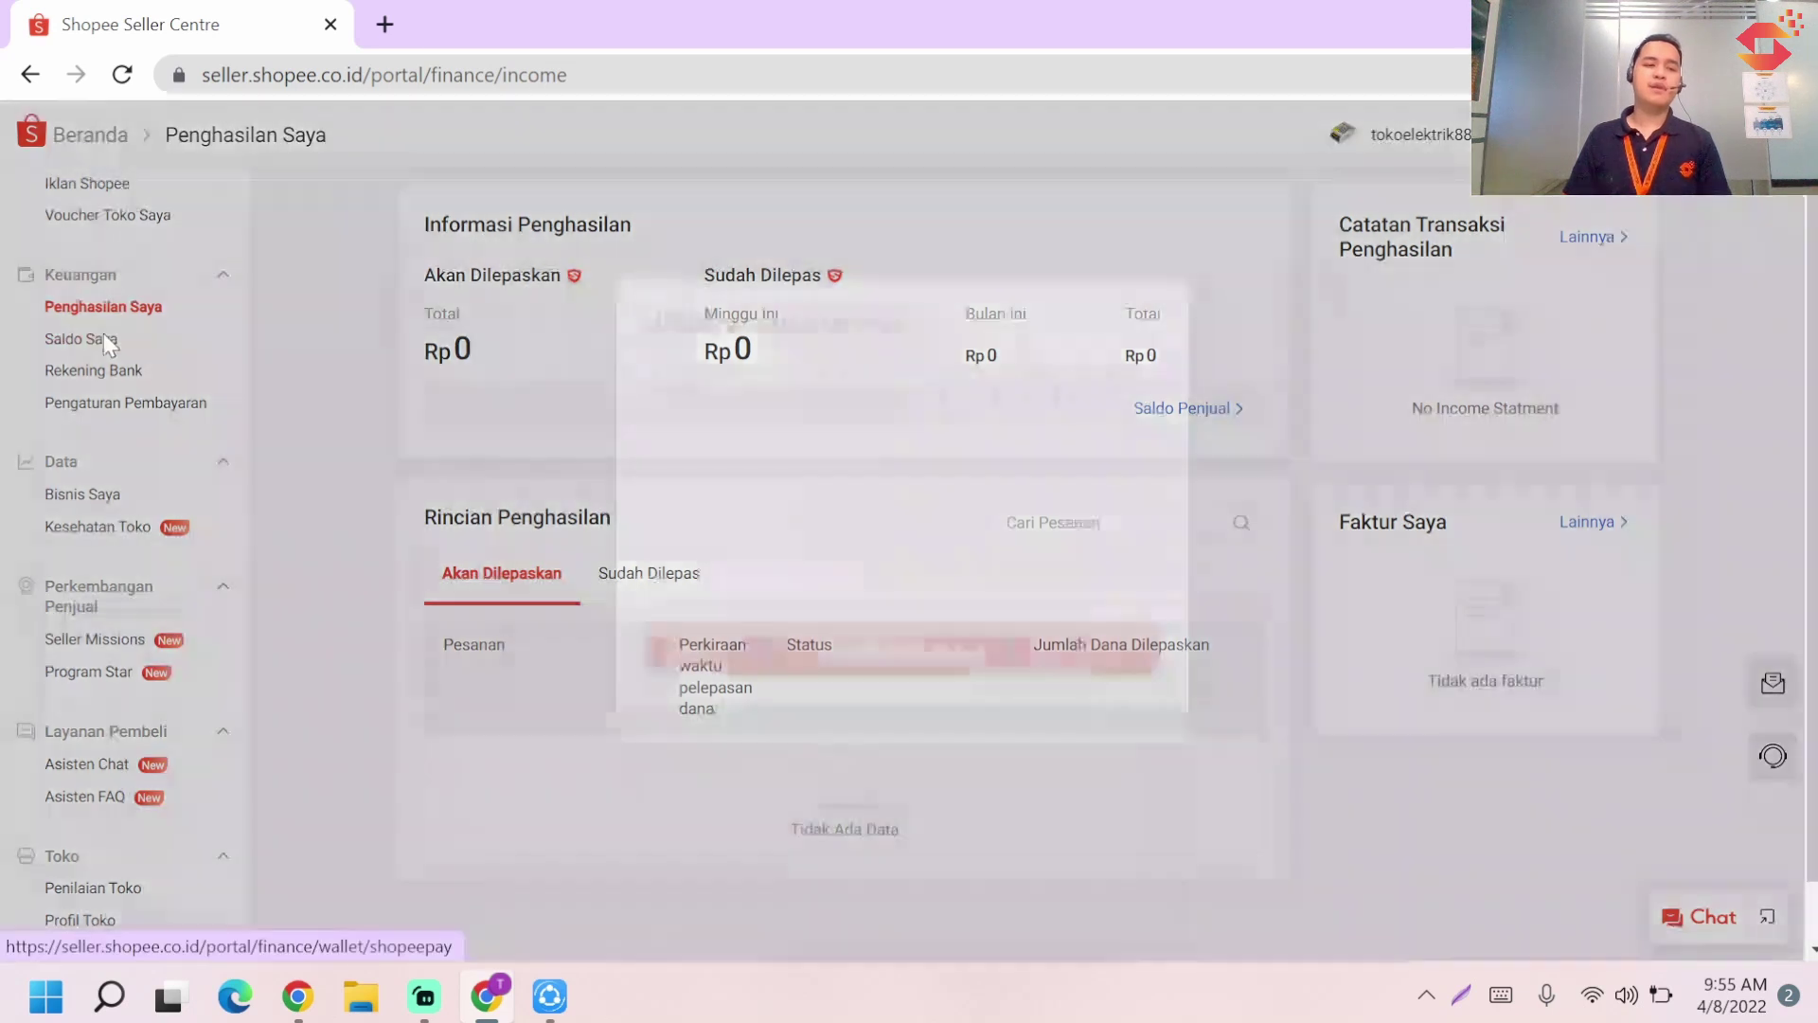
Start creating a Saldo Penjual PIN and confirm the phone with the WhatsApp verification code.
left_click(968, 696)
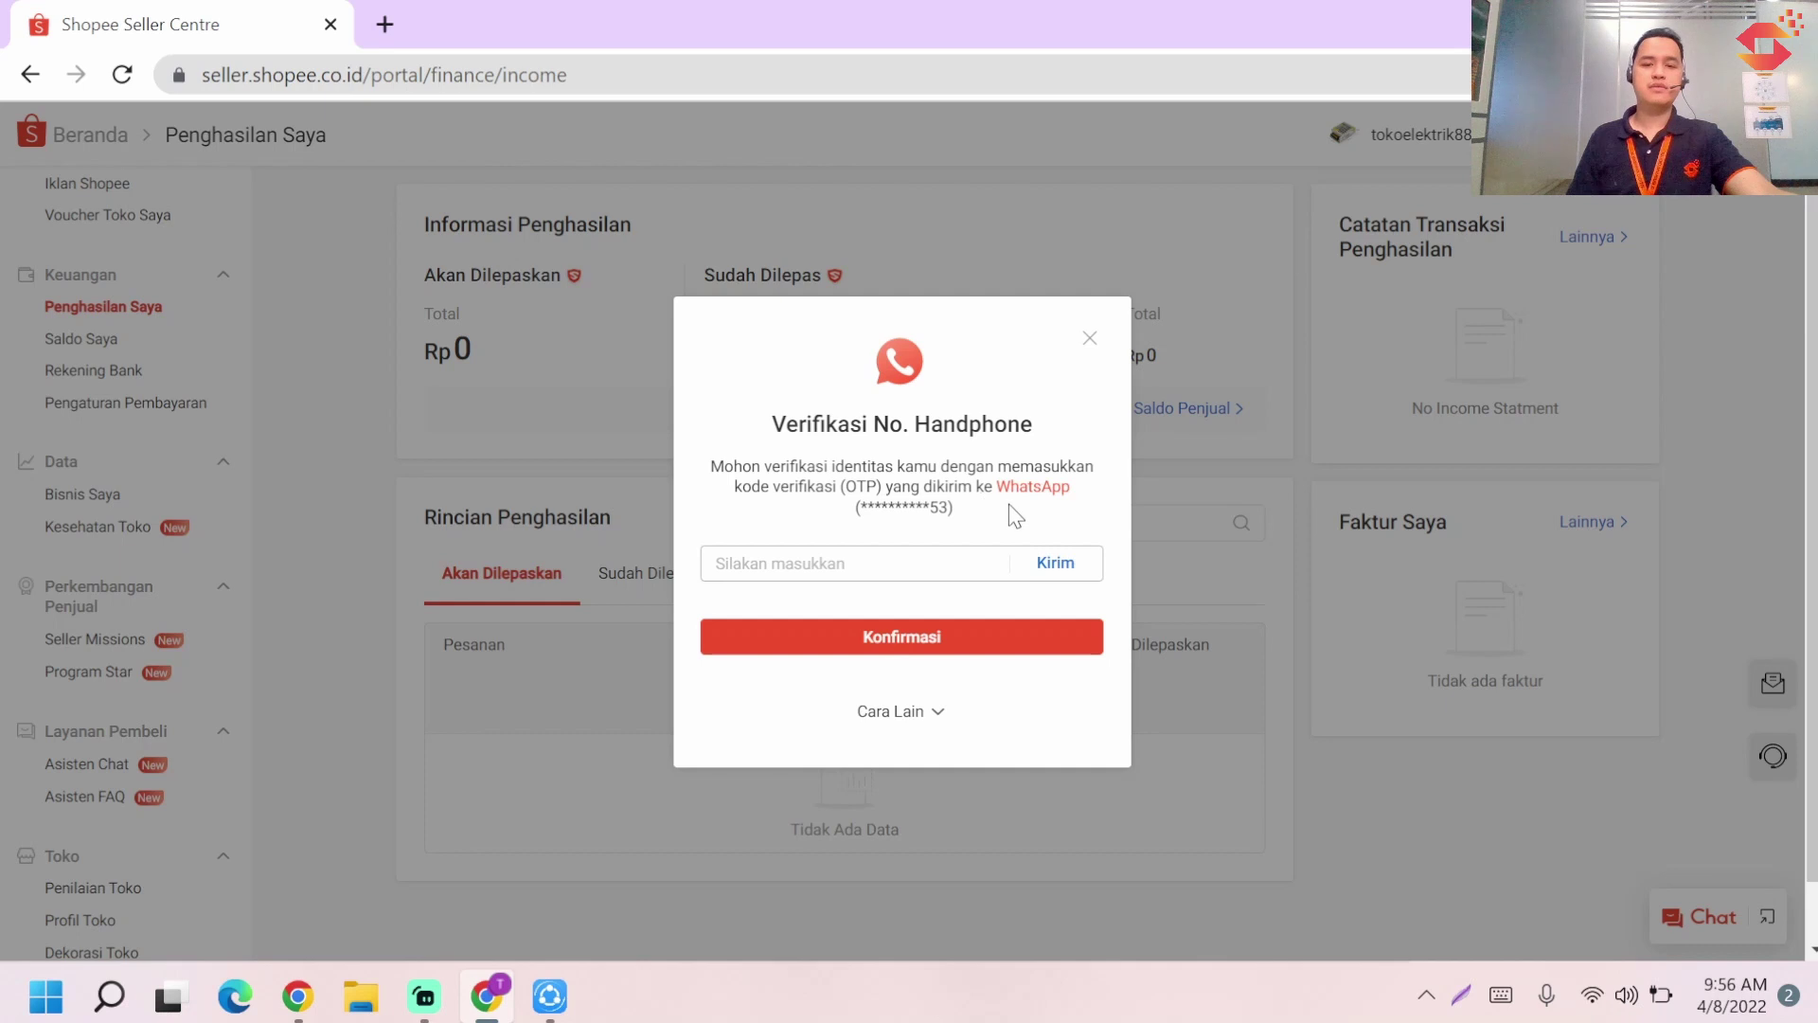
left_click(1051, 565)
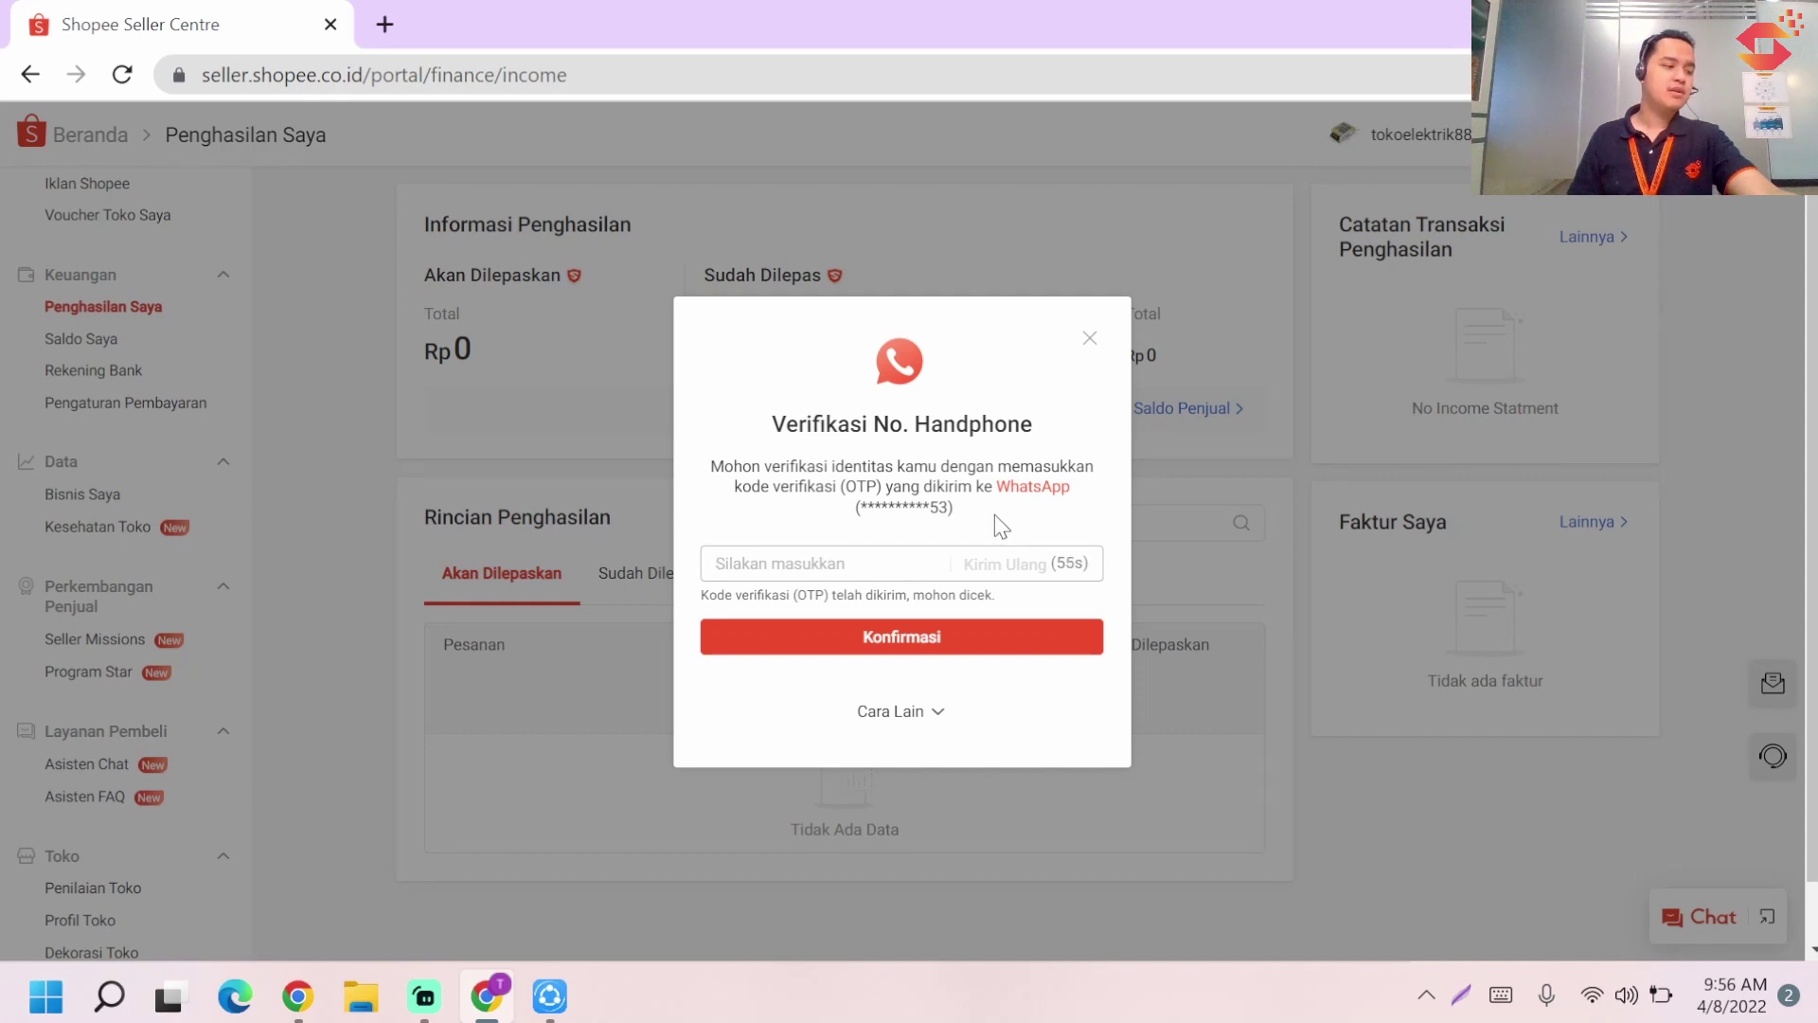
left_click(836, 563)
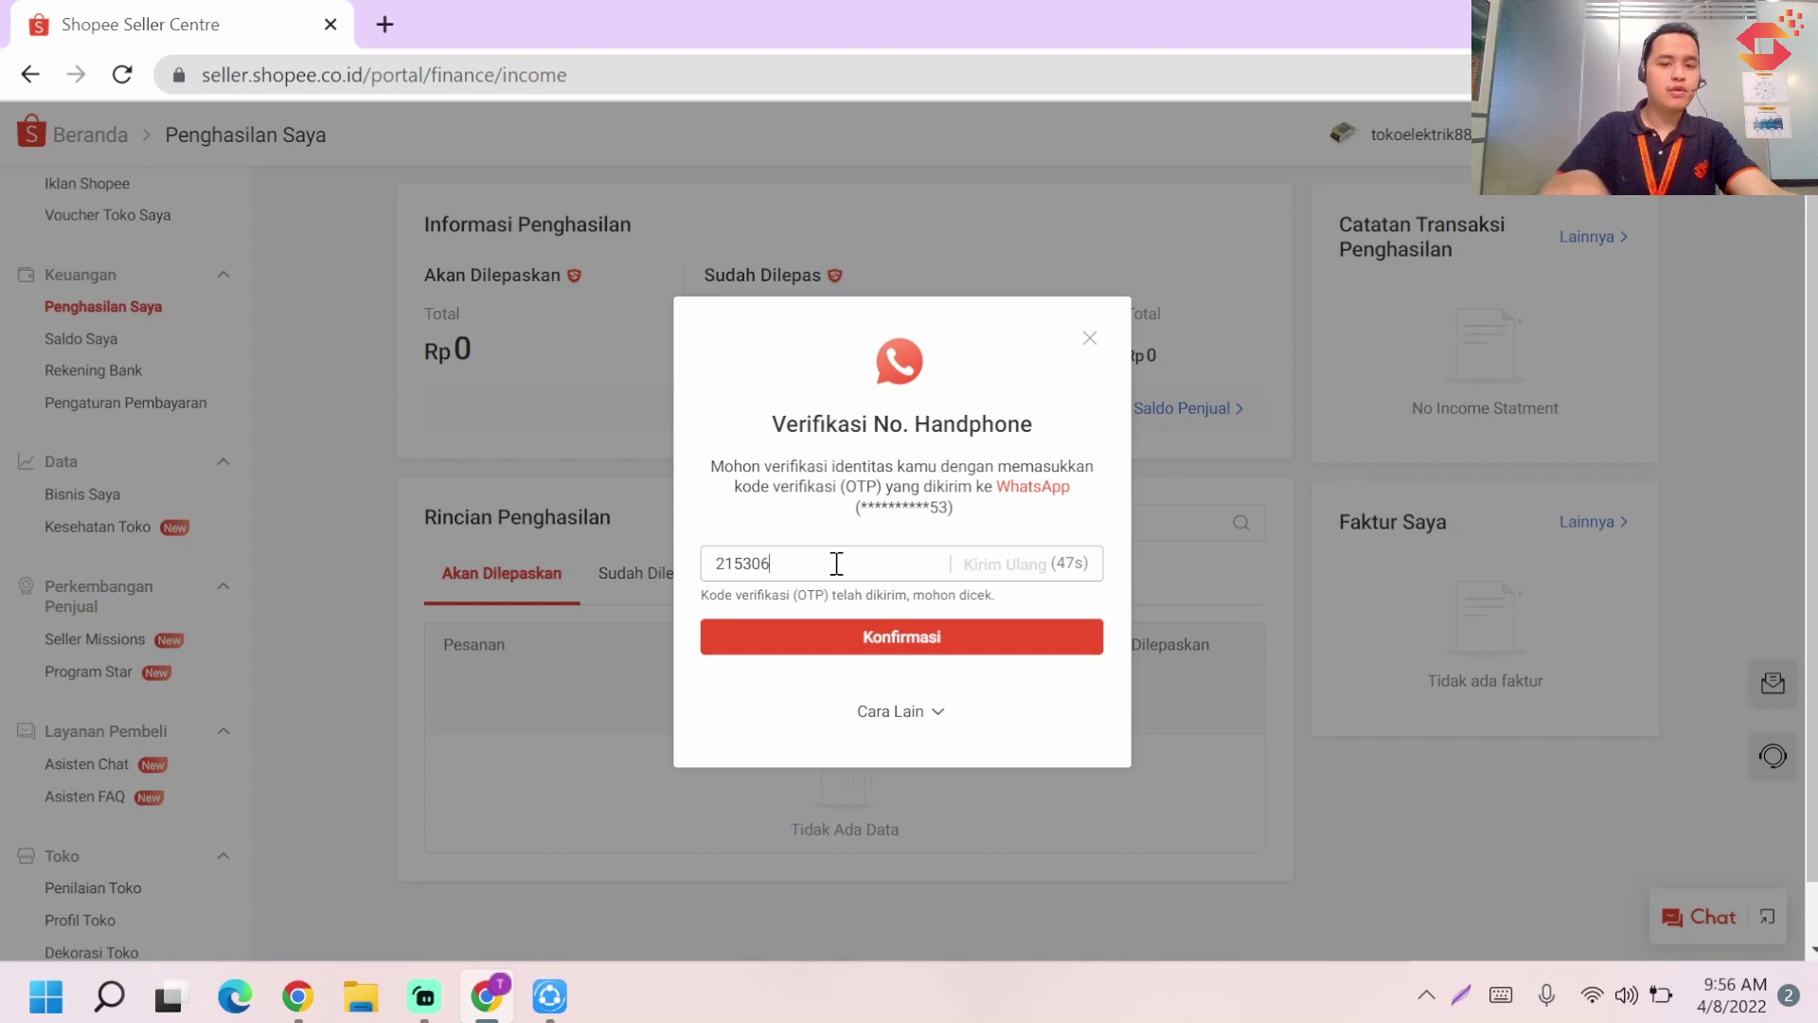
left_click(918, 648)
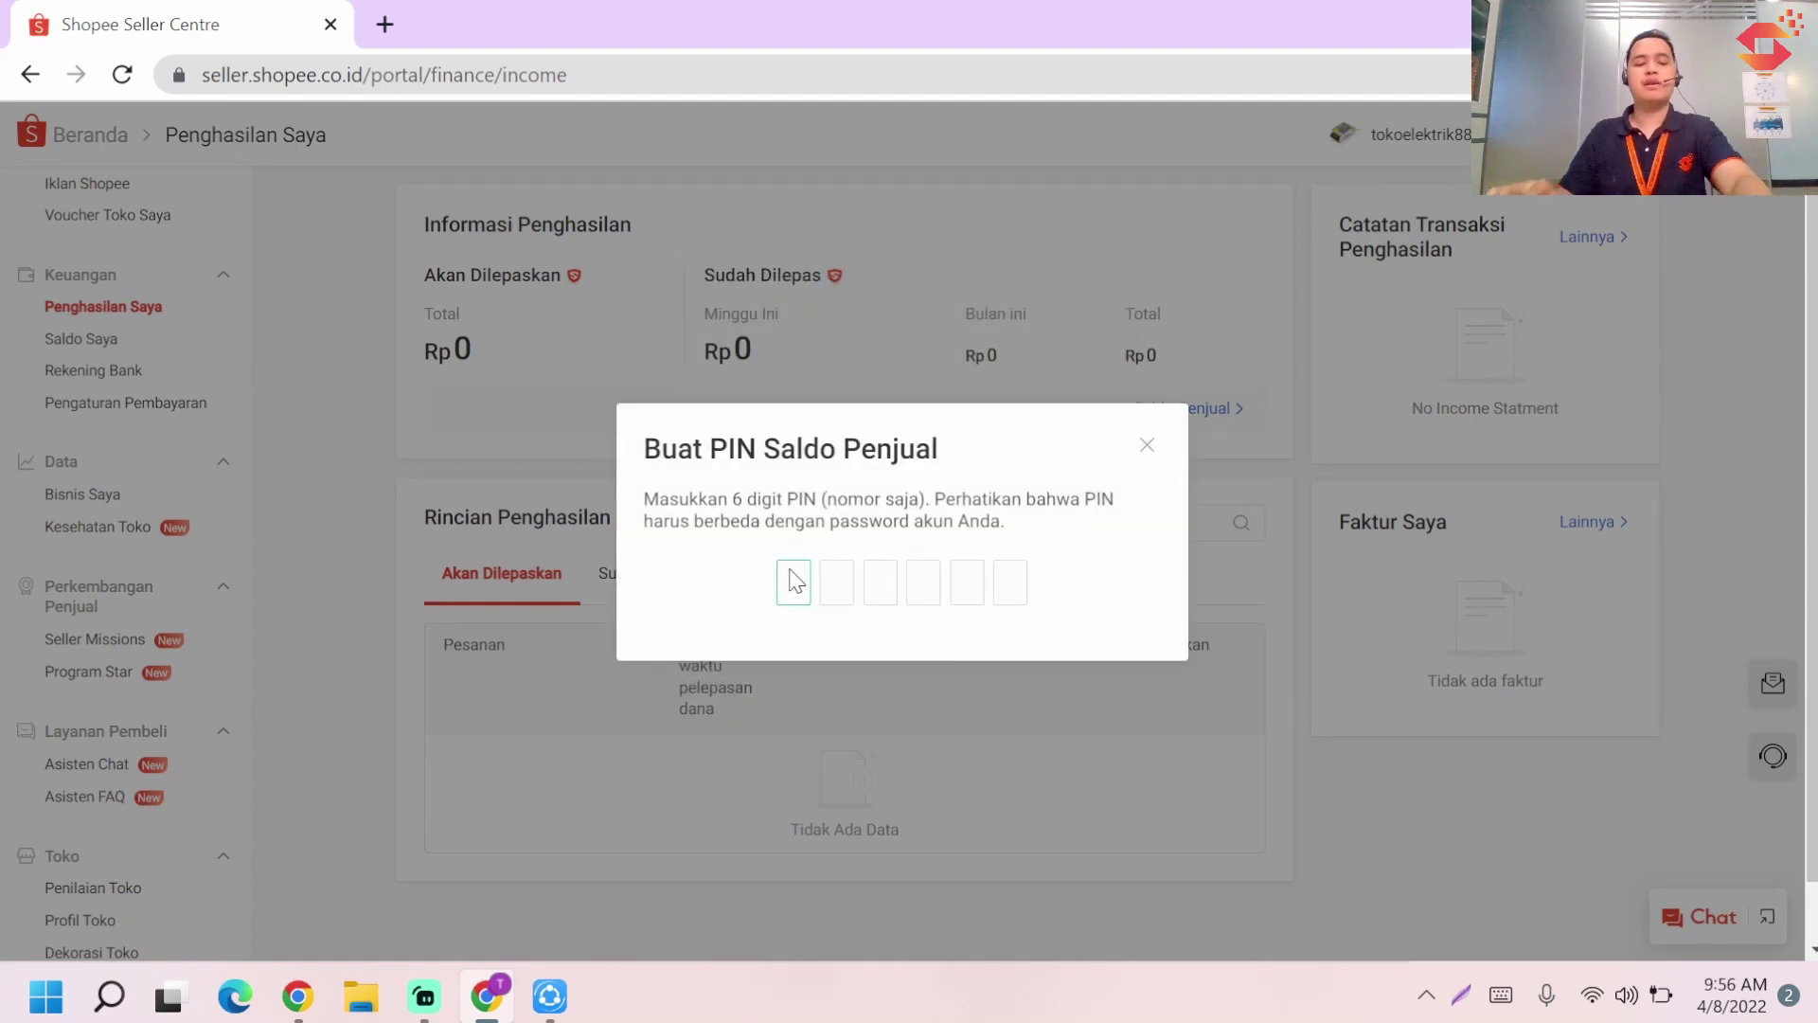
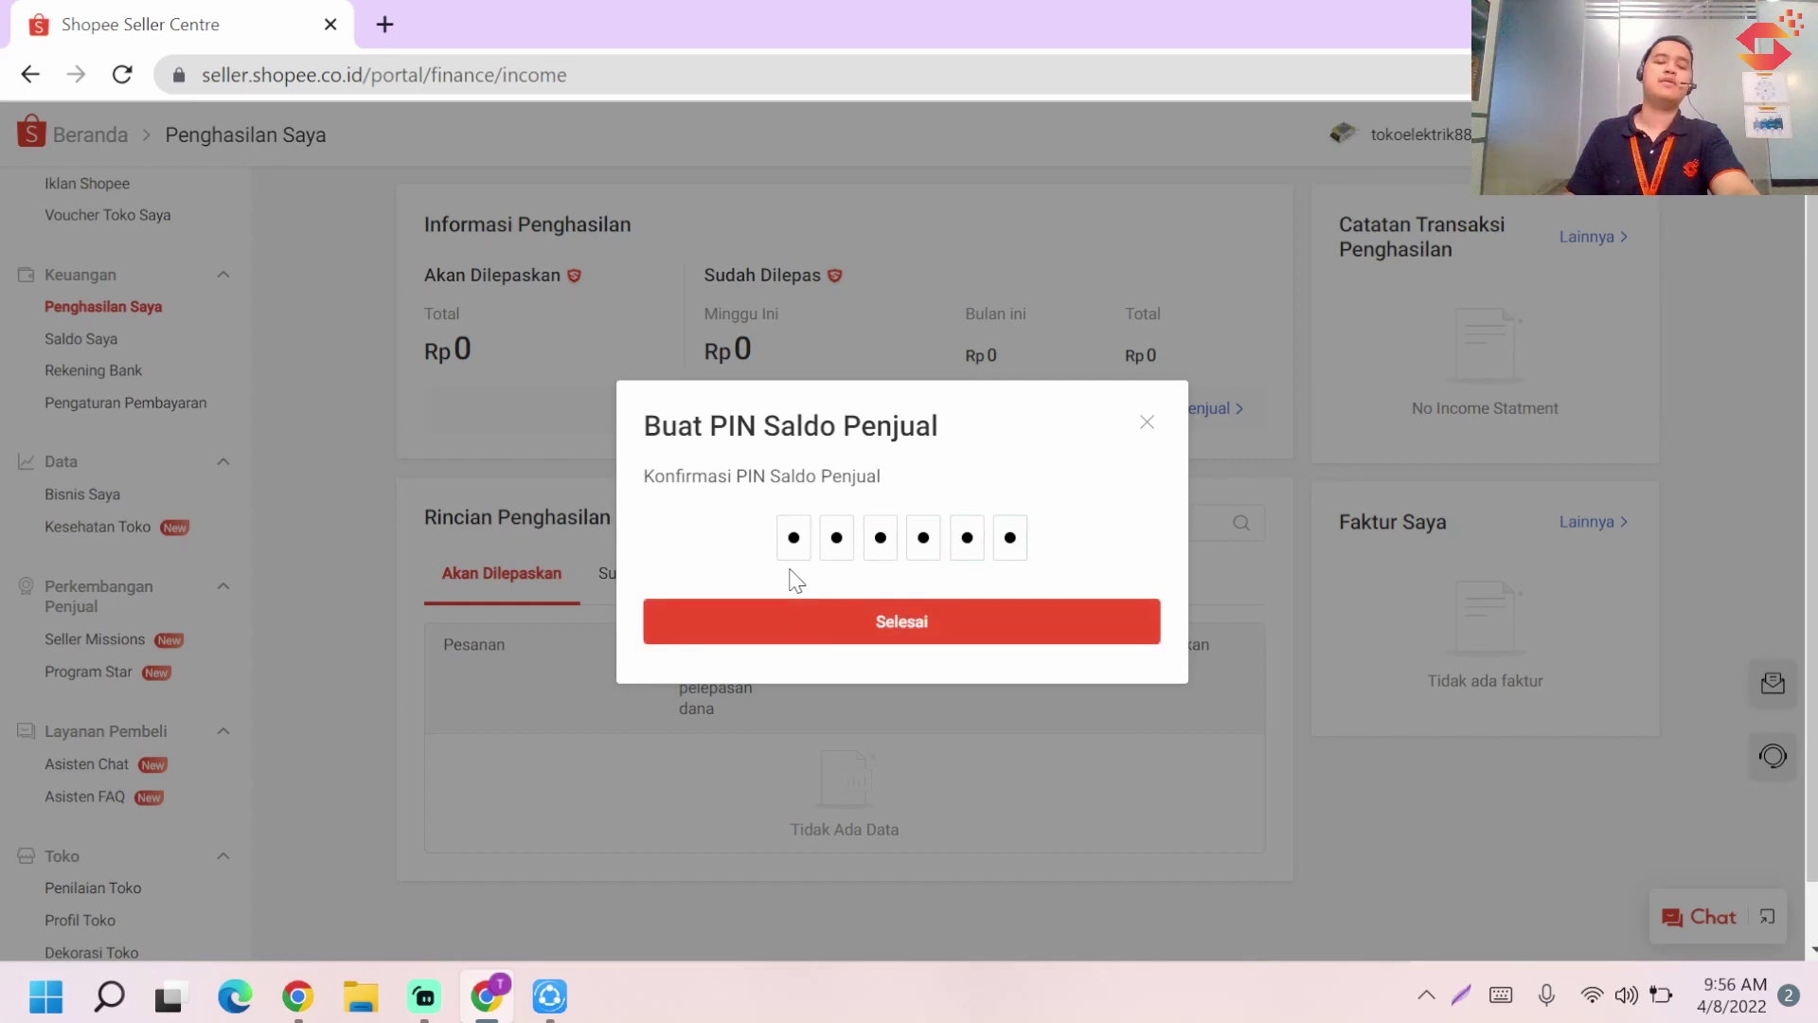
Enter and re-enter the 6-digit Saldo Penjual PIN, then dismiss the Berhasil message.
left_click(900, 644)
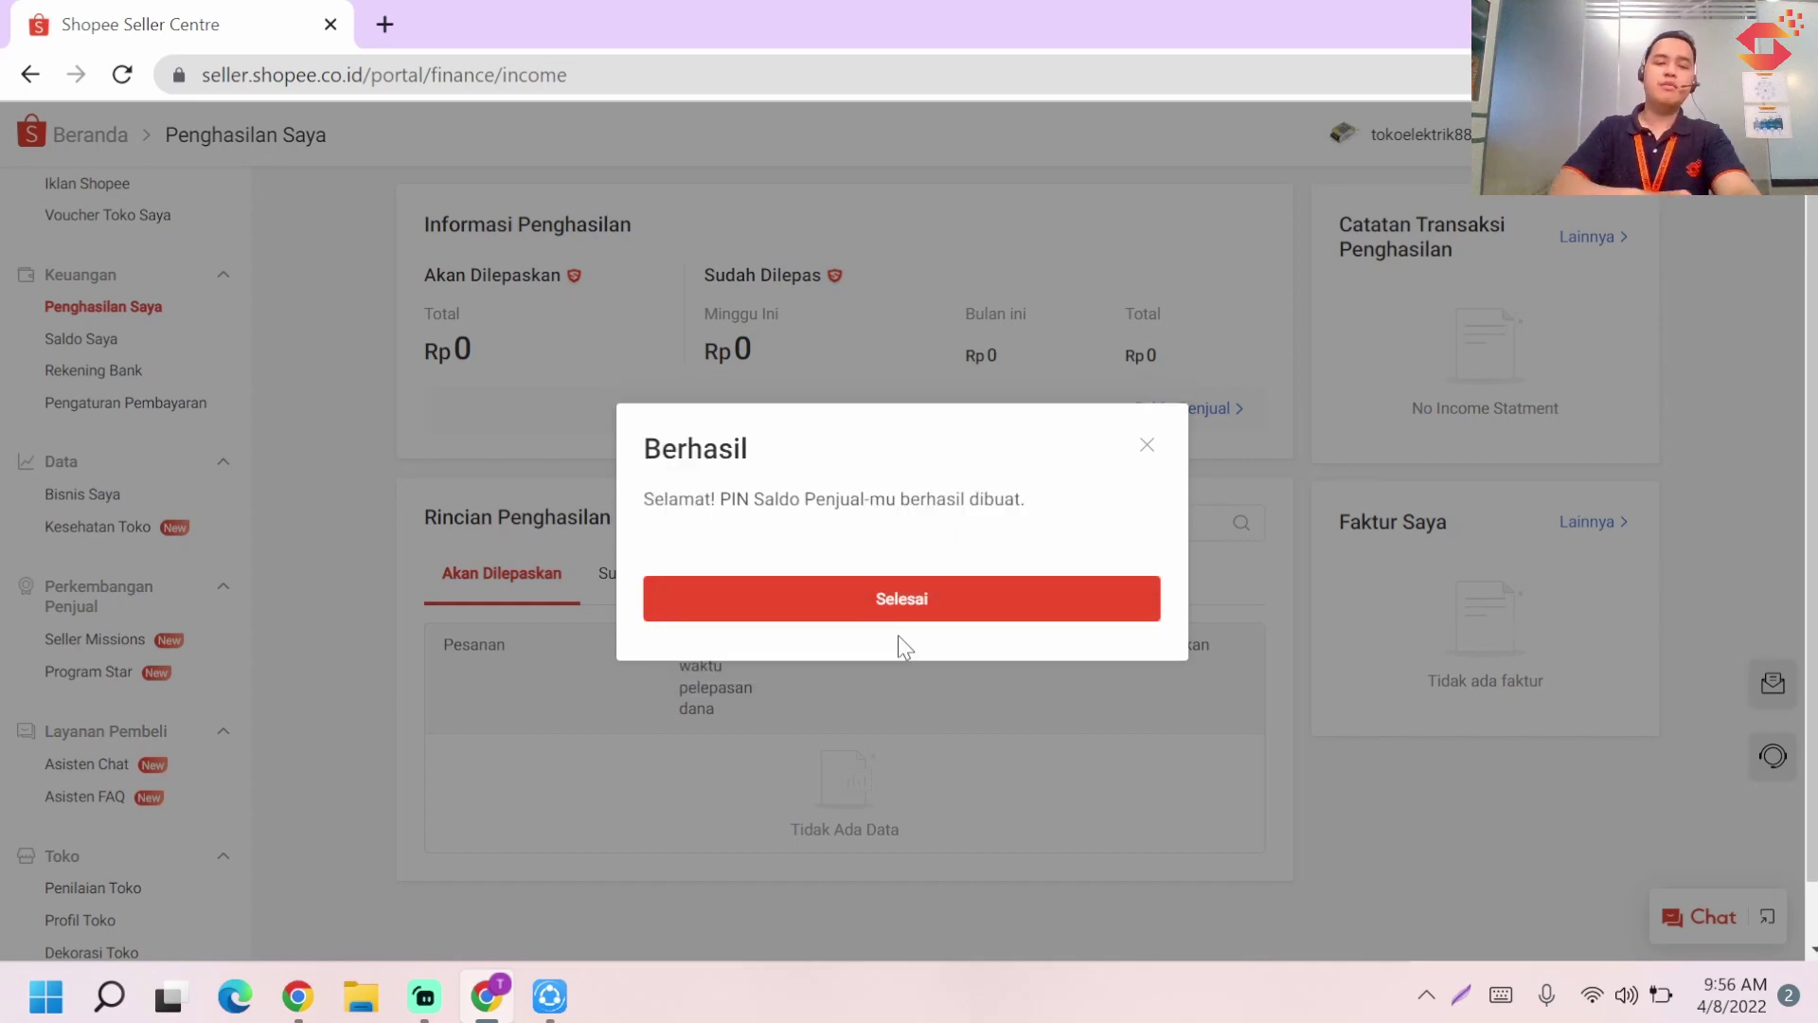
left_click(949, 604)
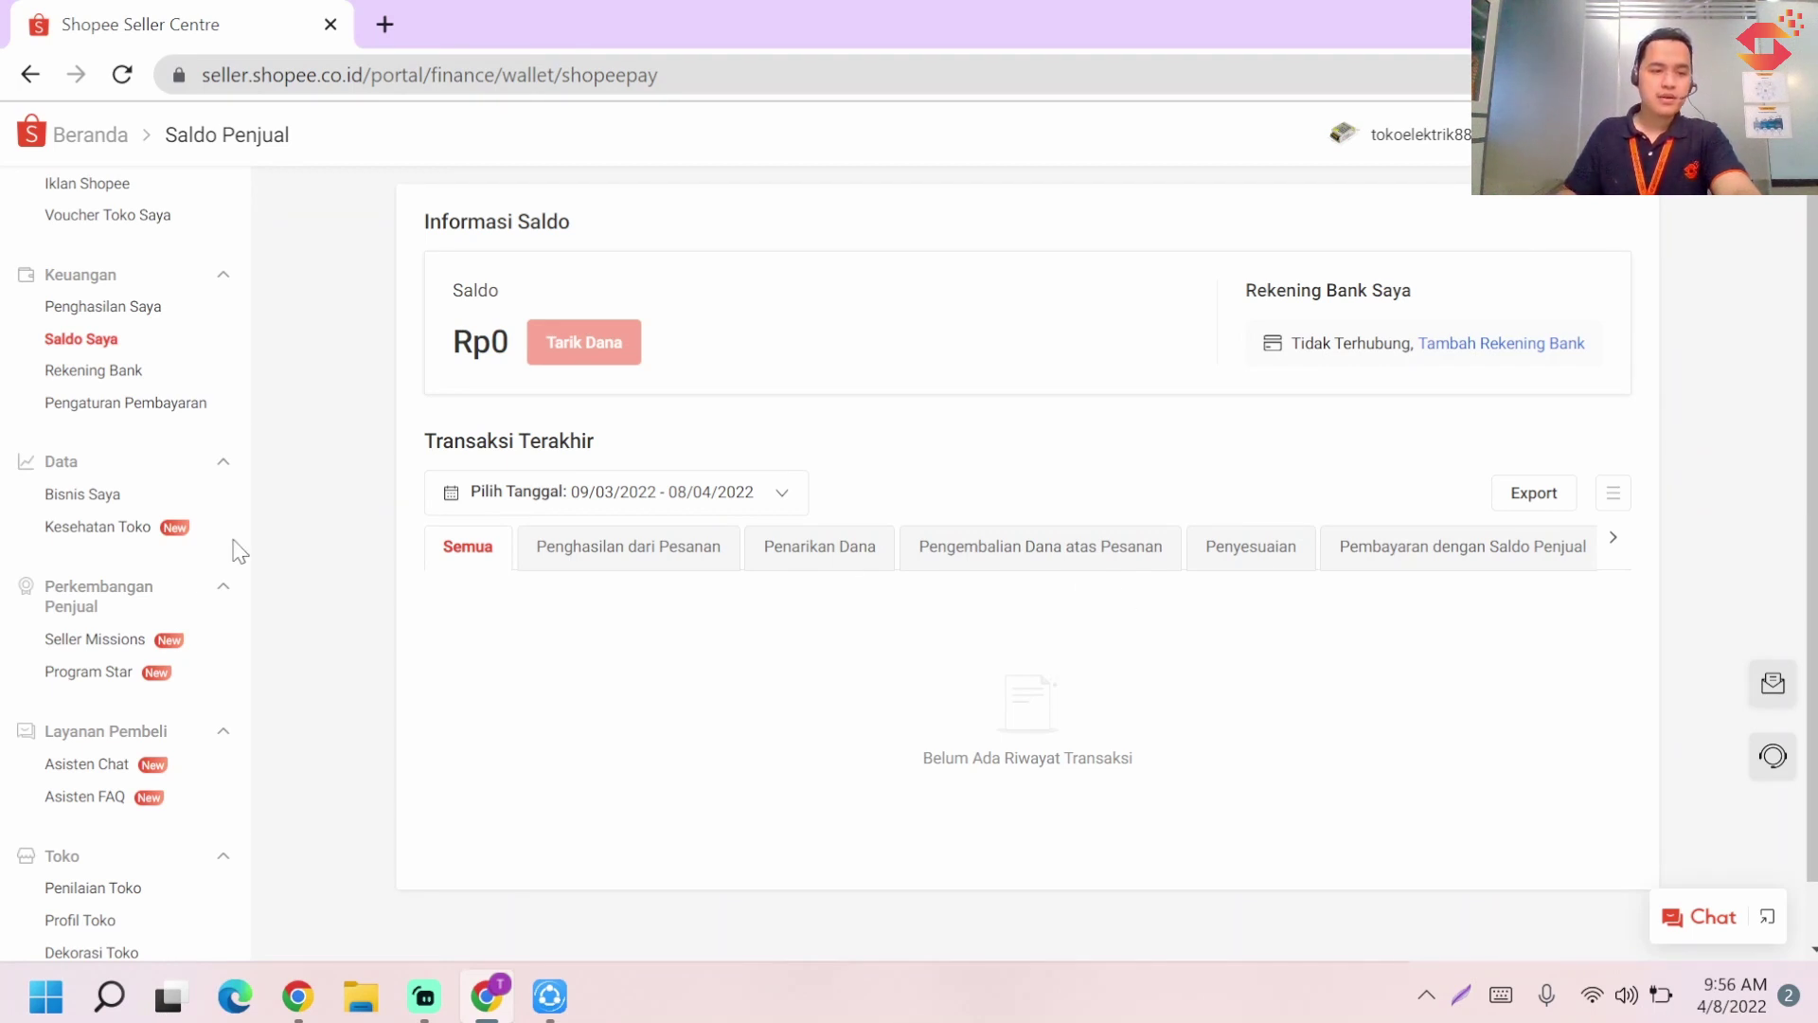
Check the Rekening Bank page, then scroll through Pengaturan Pembayaran to the PIN option.
left_click(125, 376)
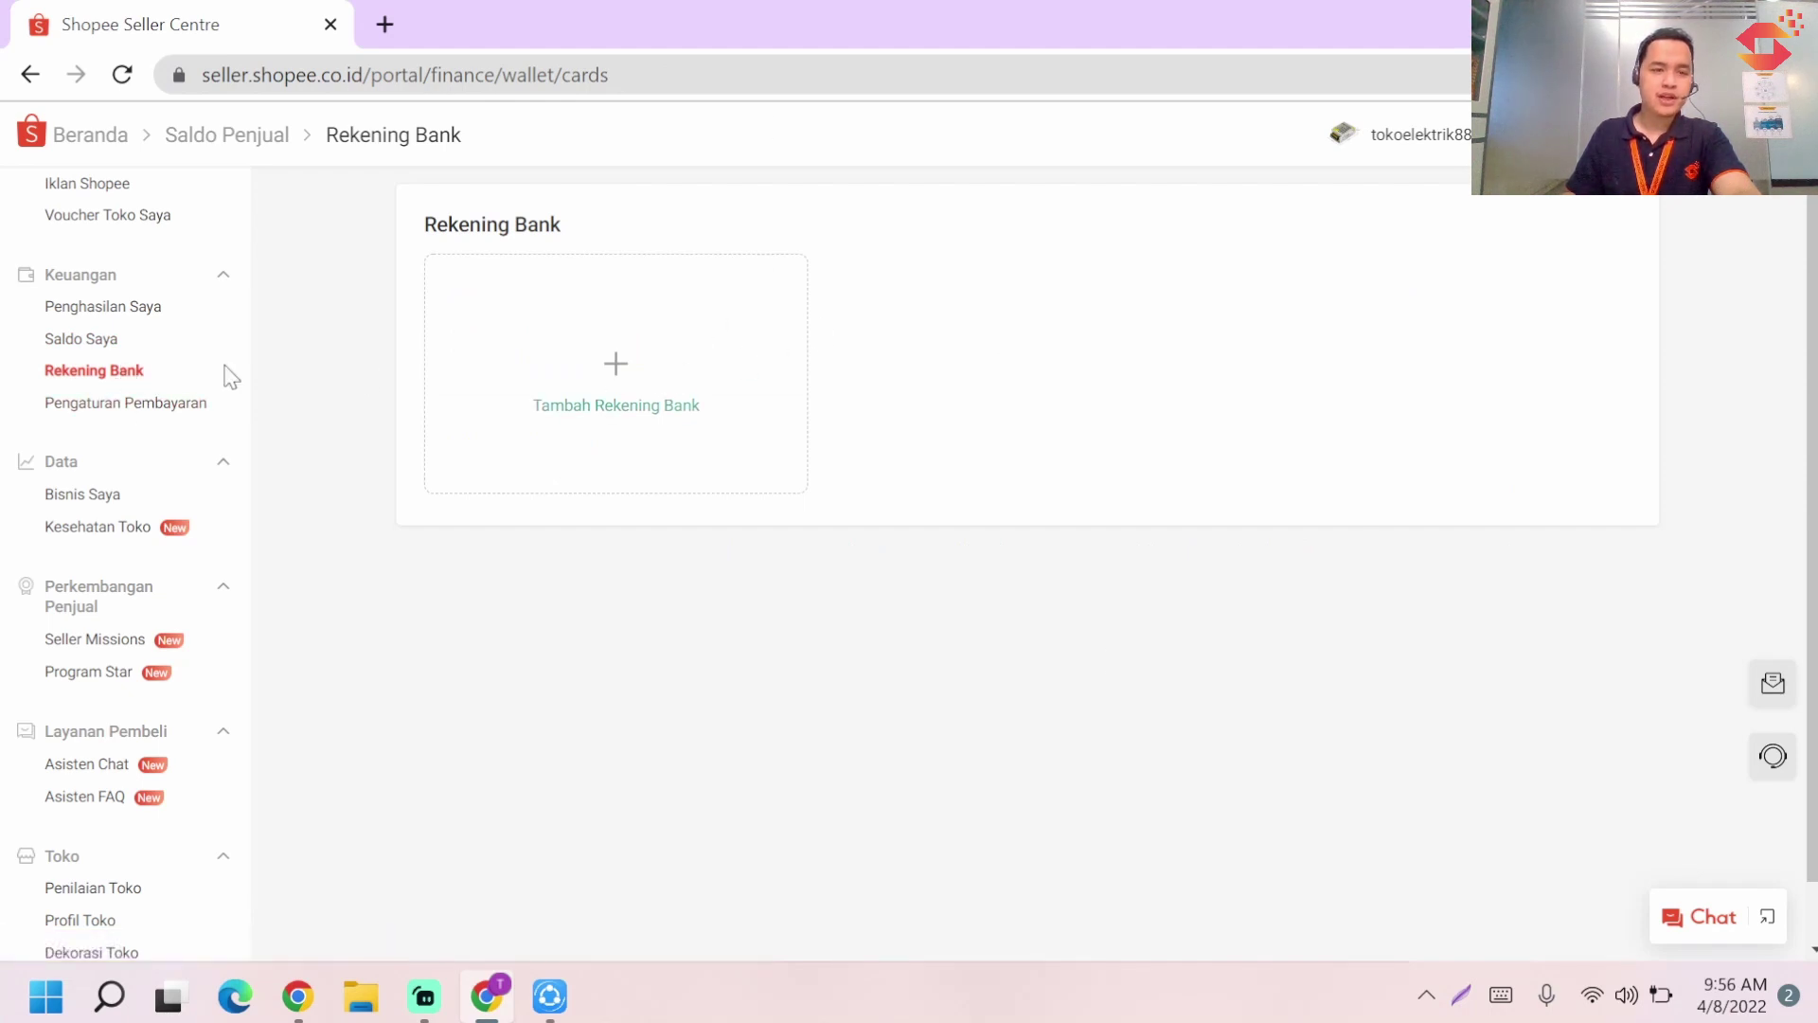
left_click(110, 410)
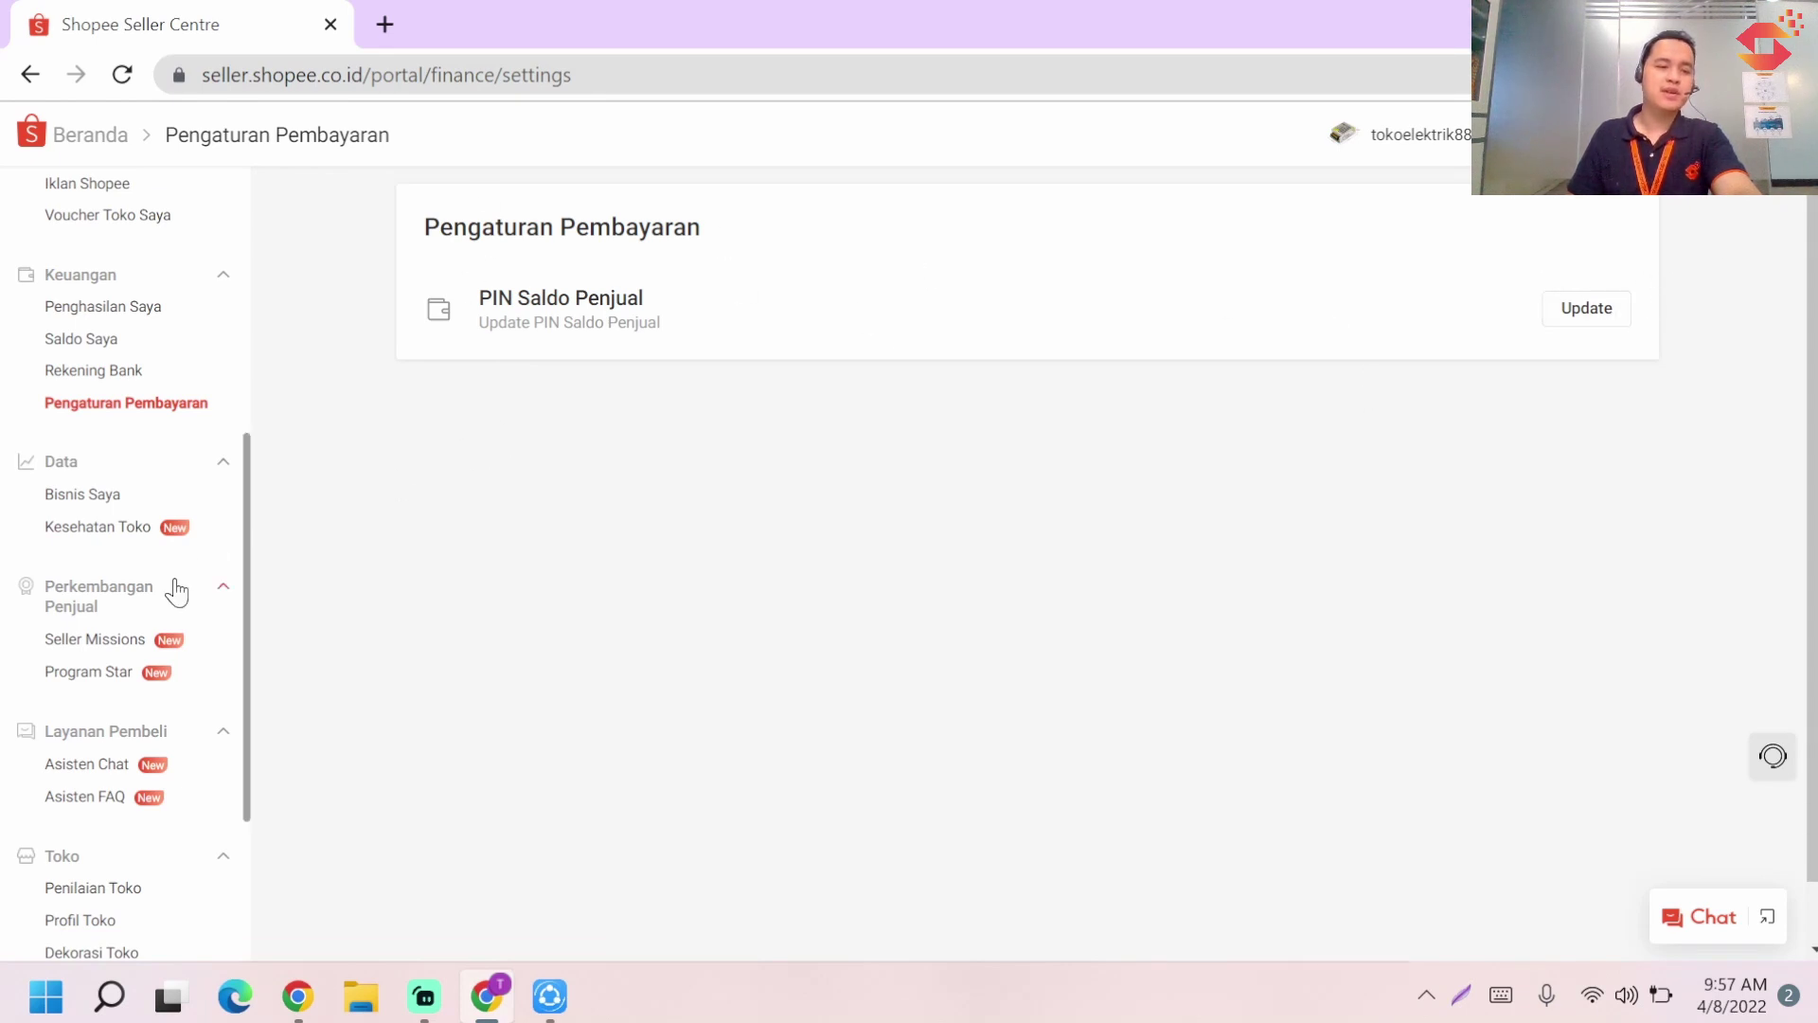
scroll(174, 588, "down", 3)
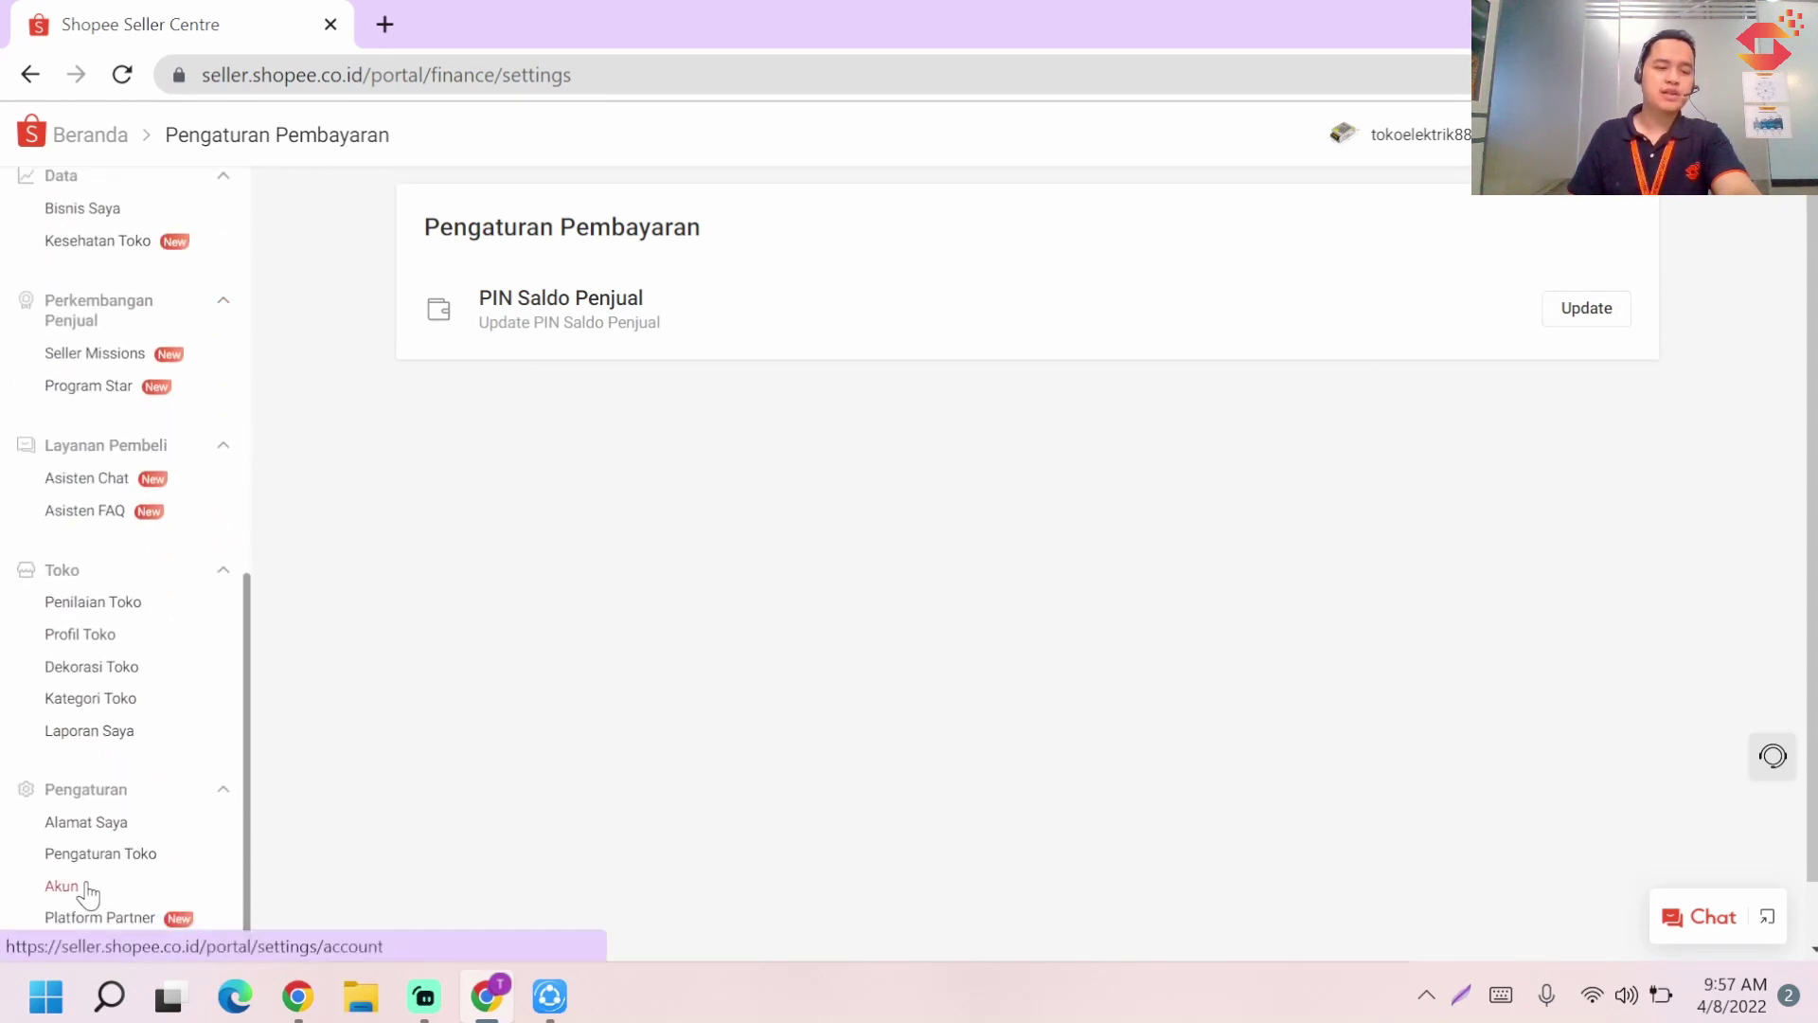
Open Akun and enter the account password to verify, revealing profile, phone, email, password and KTP settings.
left_click(88, 890)
left_click(1021, 516)
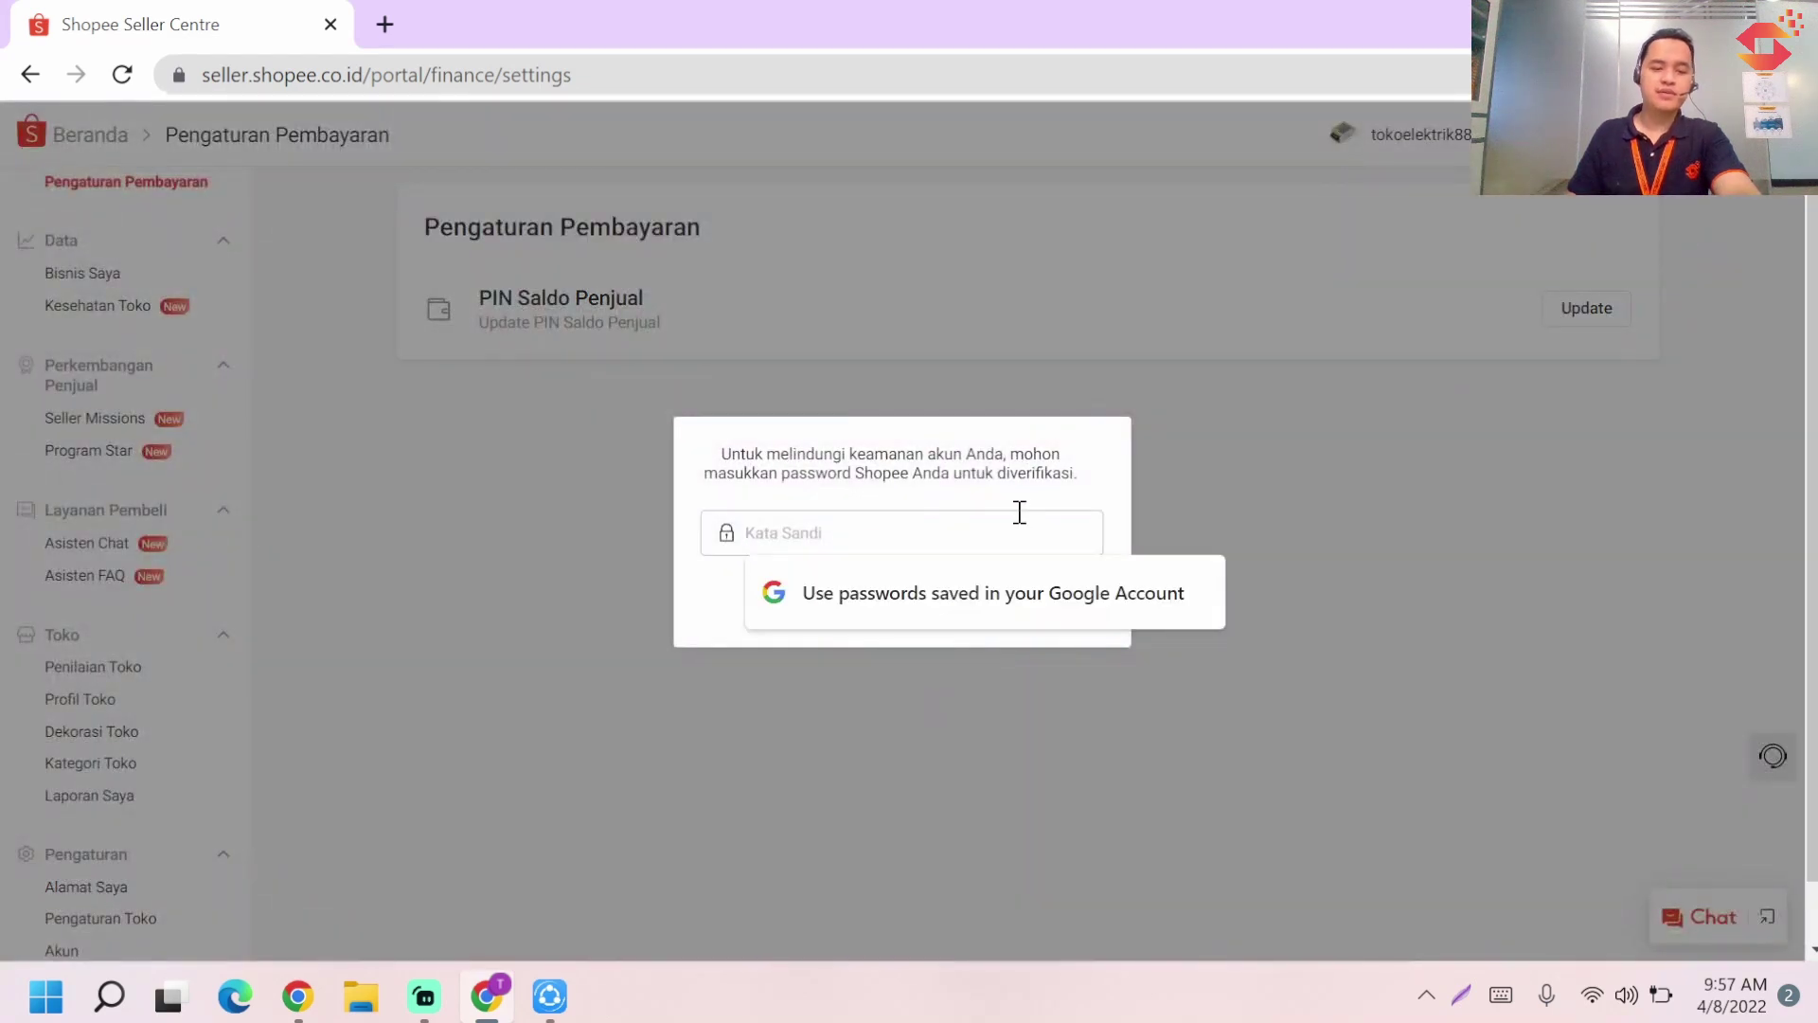
type("•")
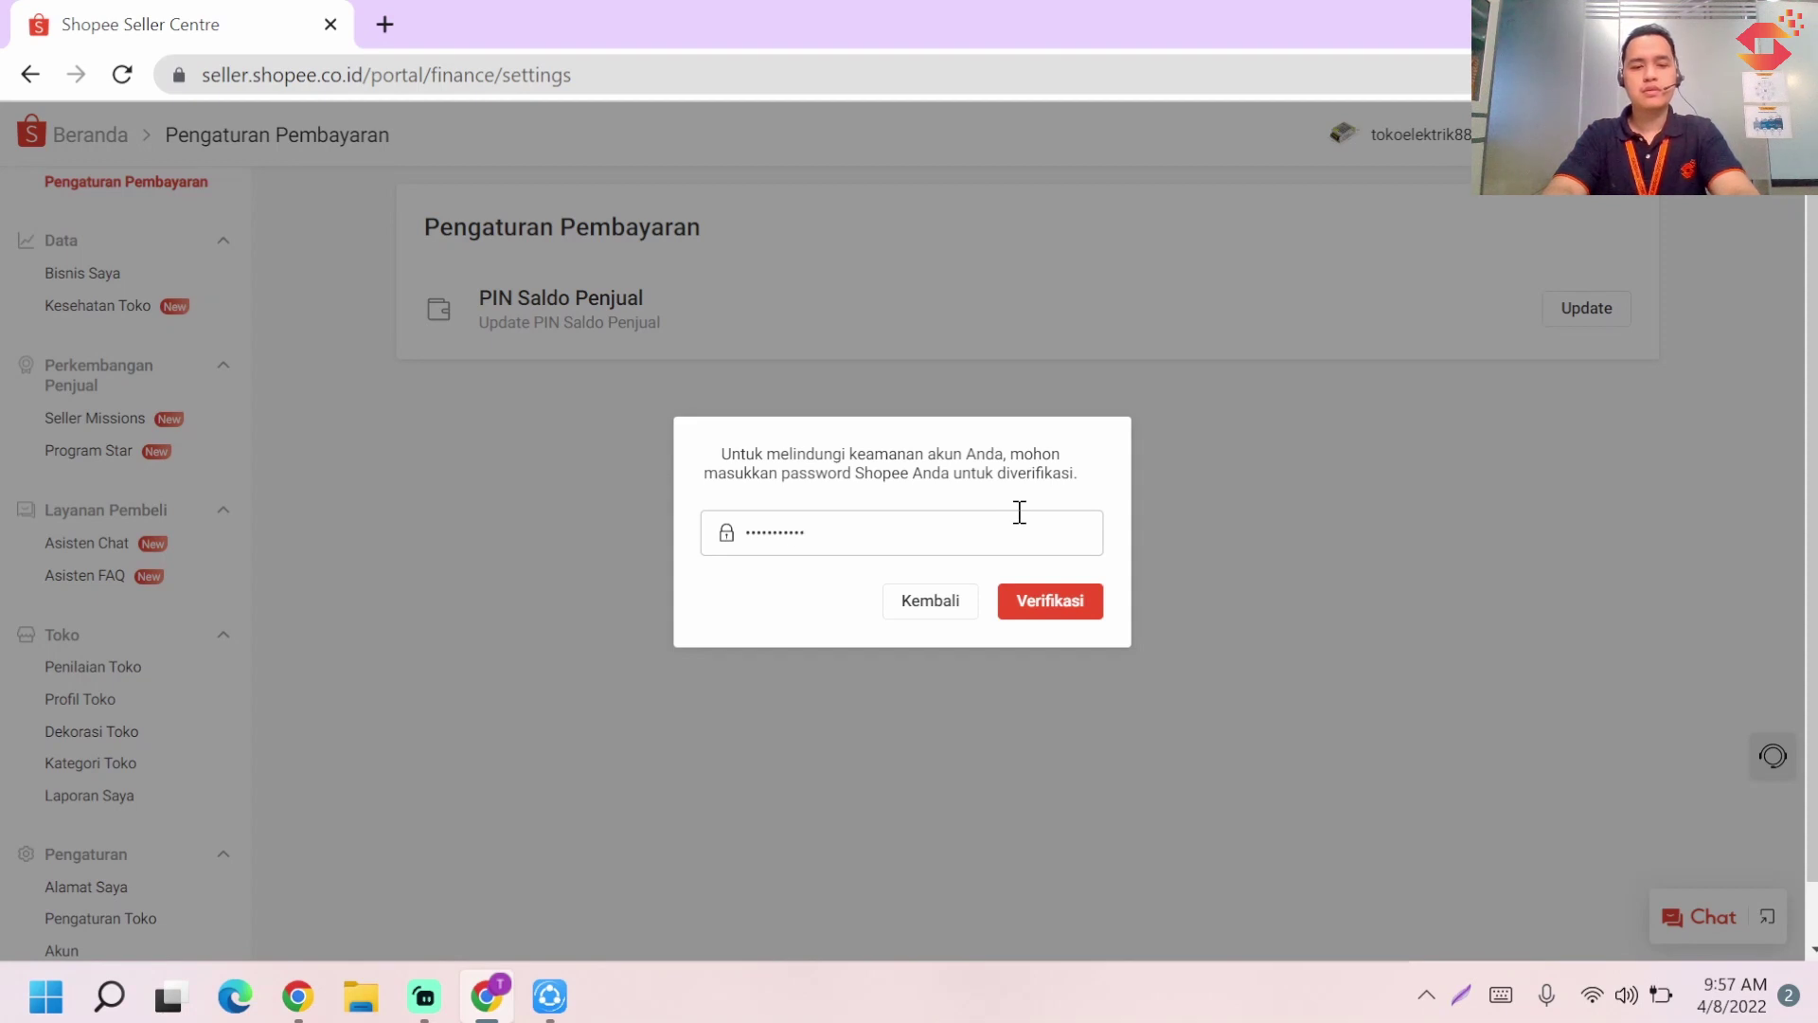
left_click(1047, 606)
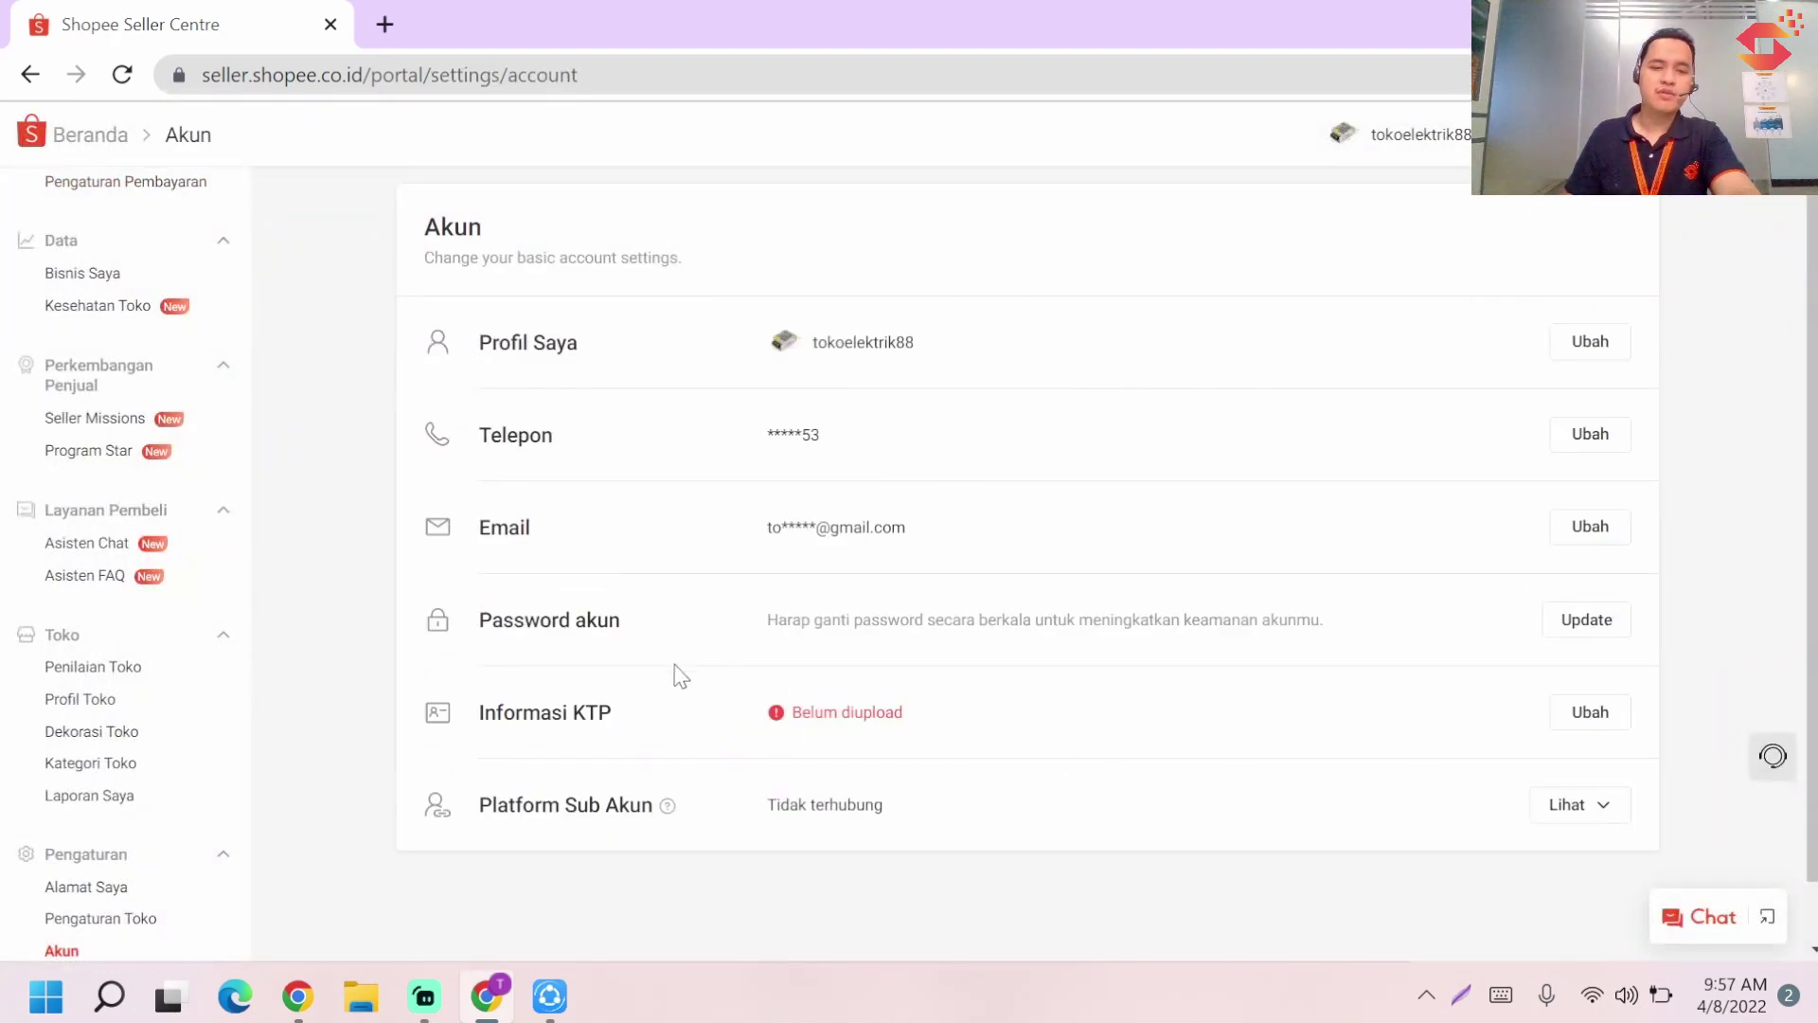
left_click(1590, 716)
scroll(800, 572, "down", 3)
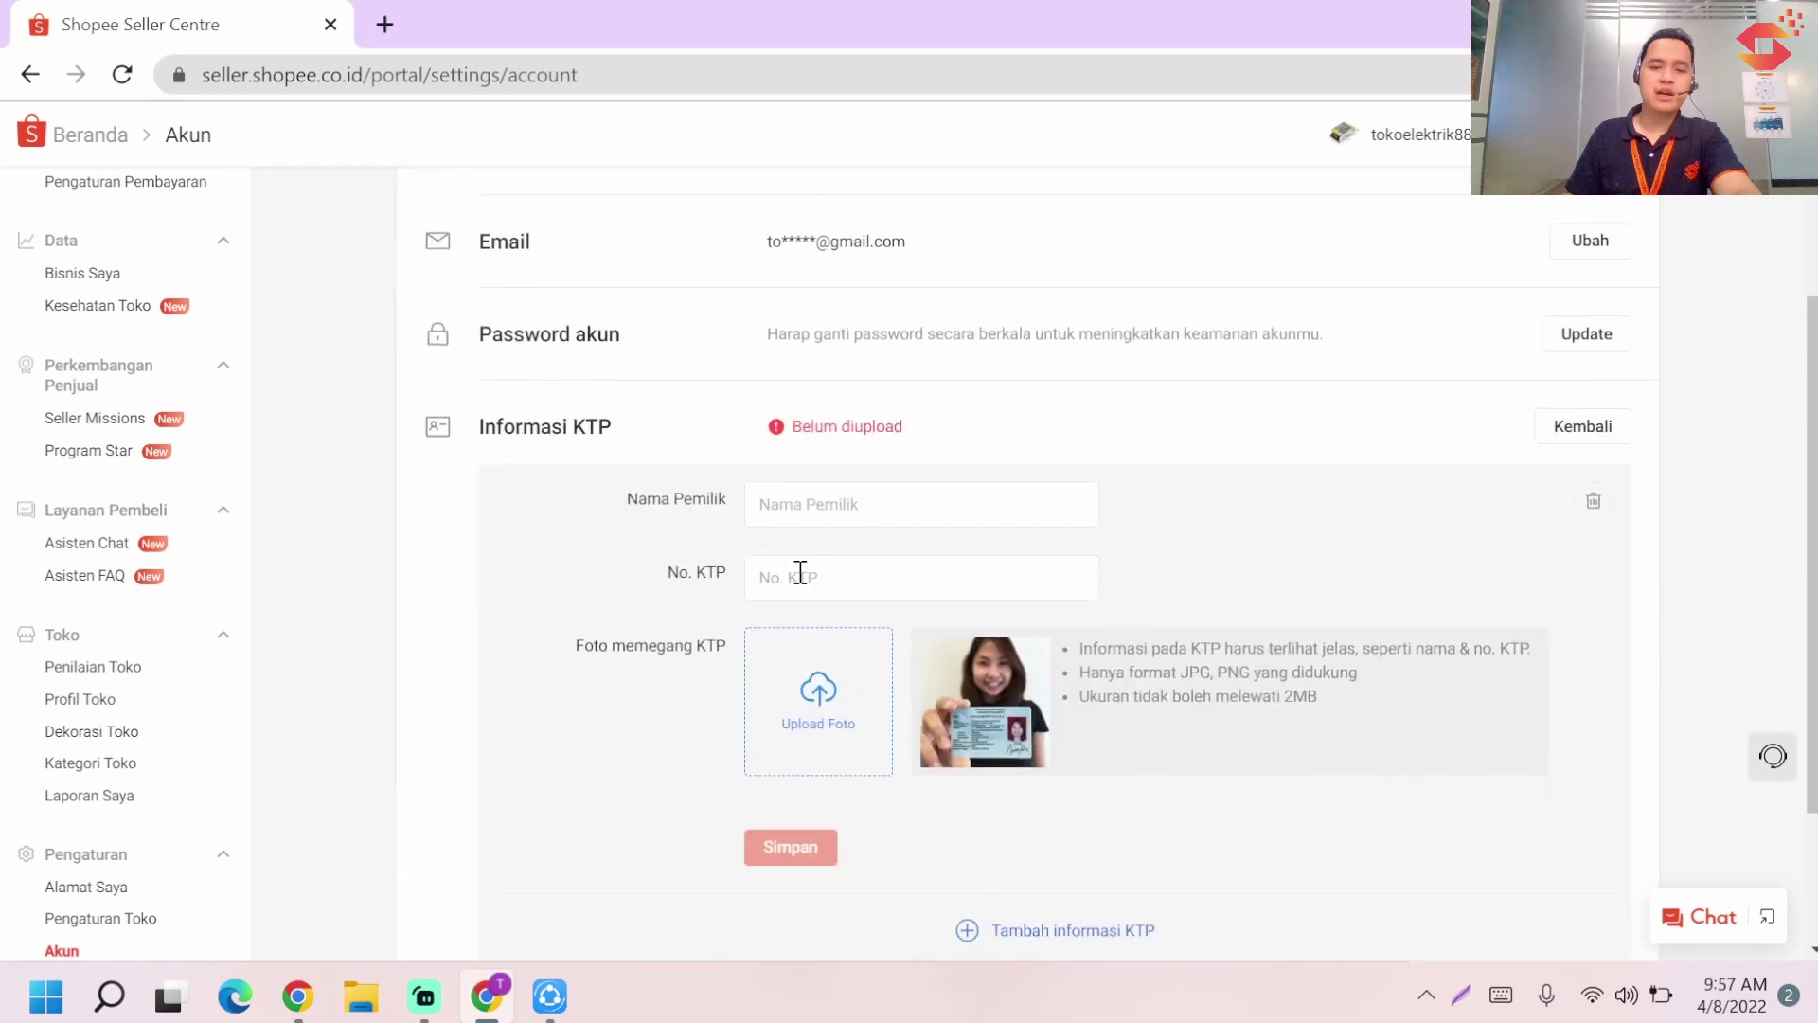
left_click(822, 504)
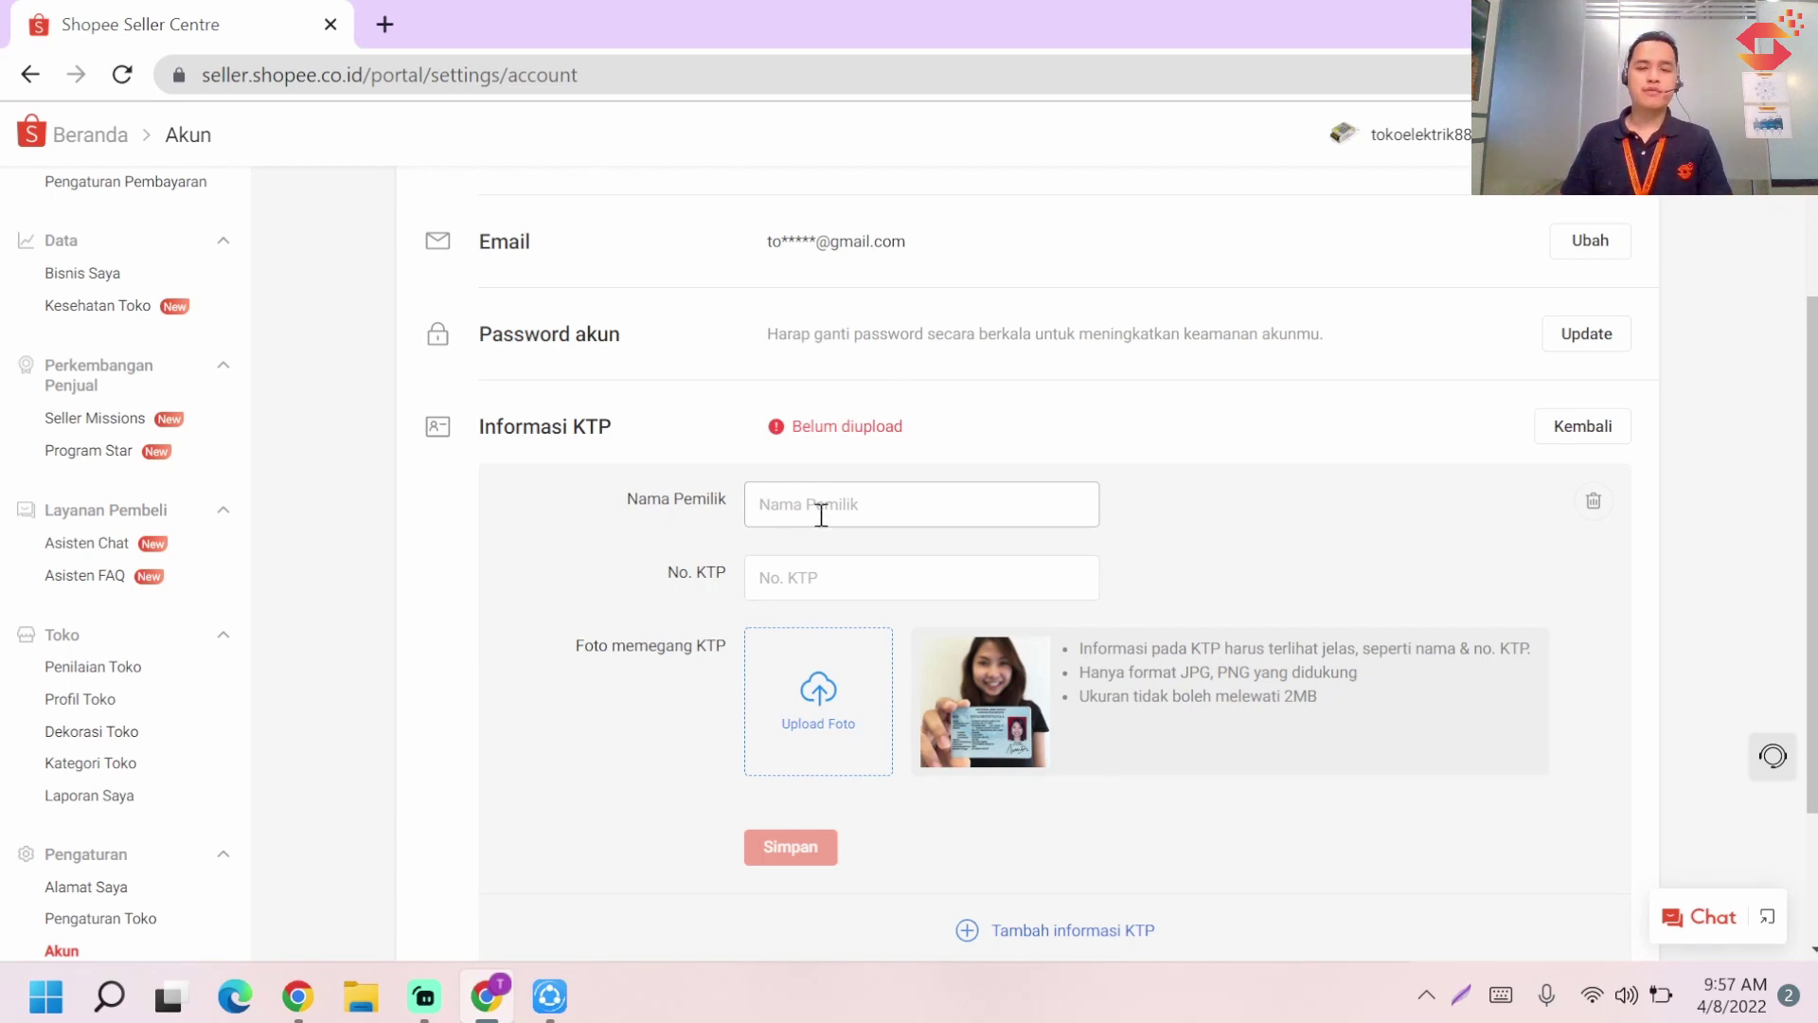
scroll(53, 696, "down", 1)
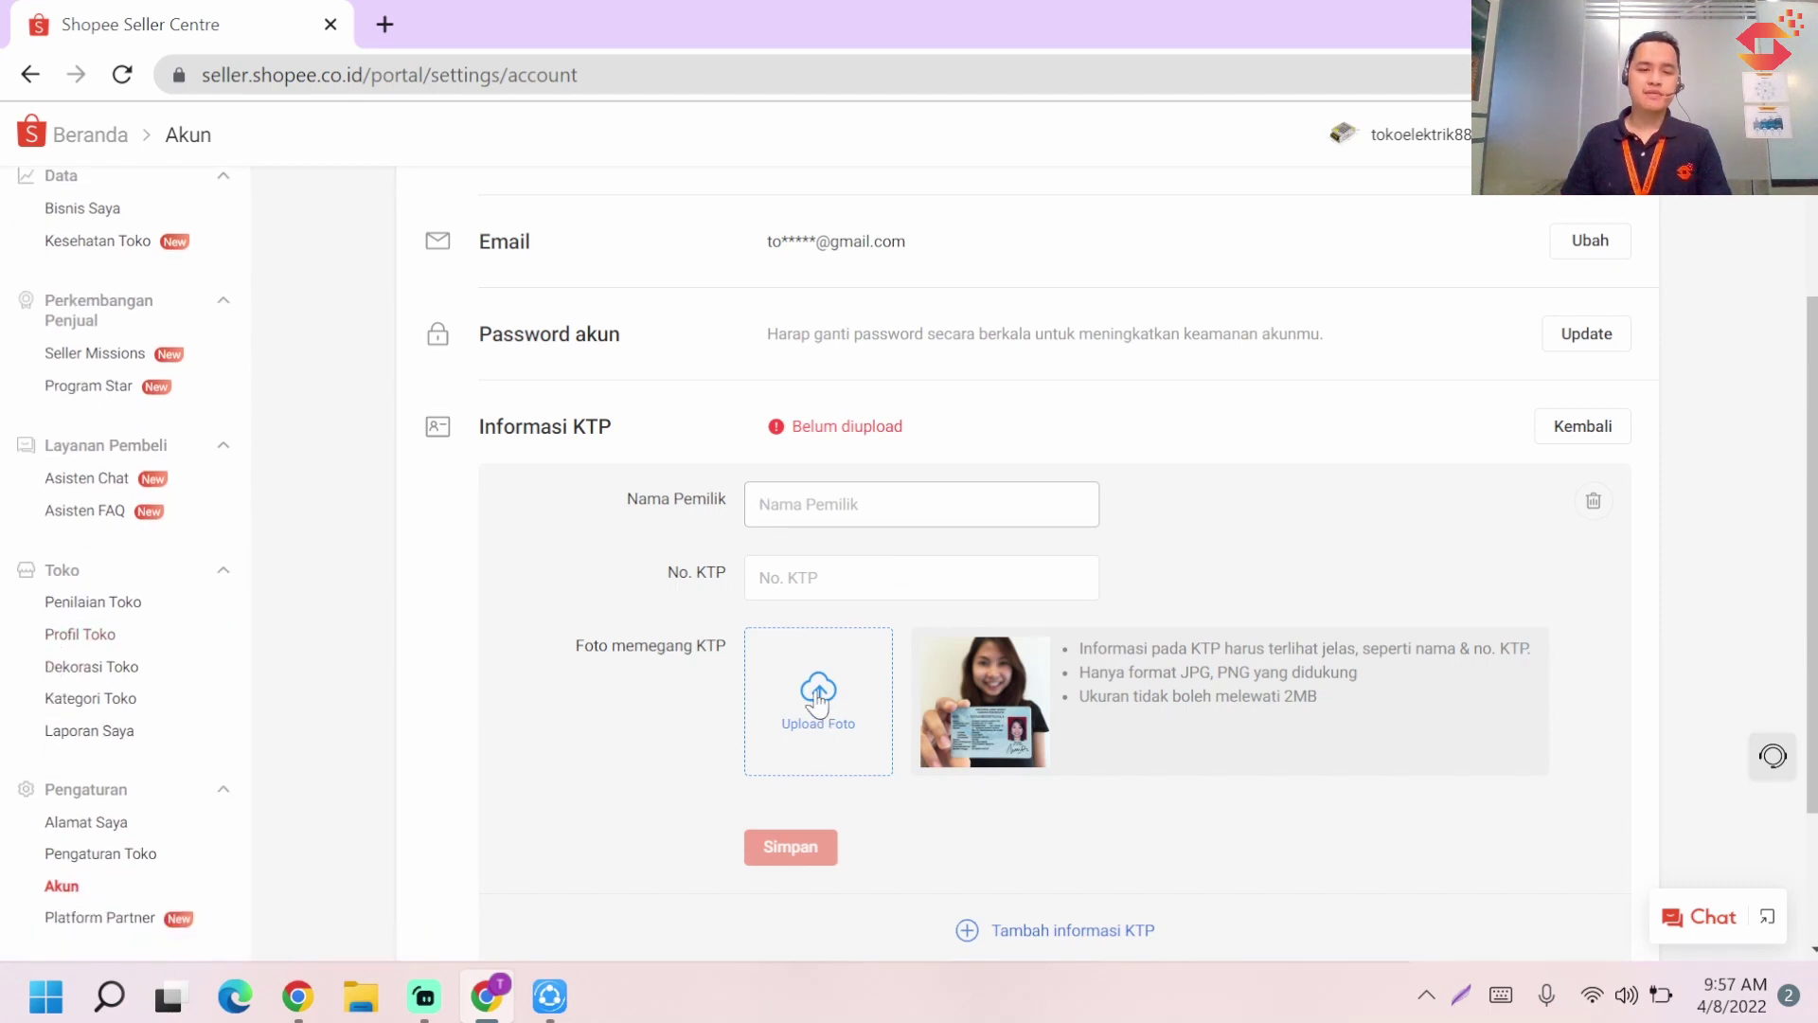
left_click(820, 586)
scroll(844, 593, "down", 2)
left_click(805, 641)
left_click(1590, 231)
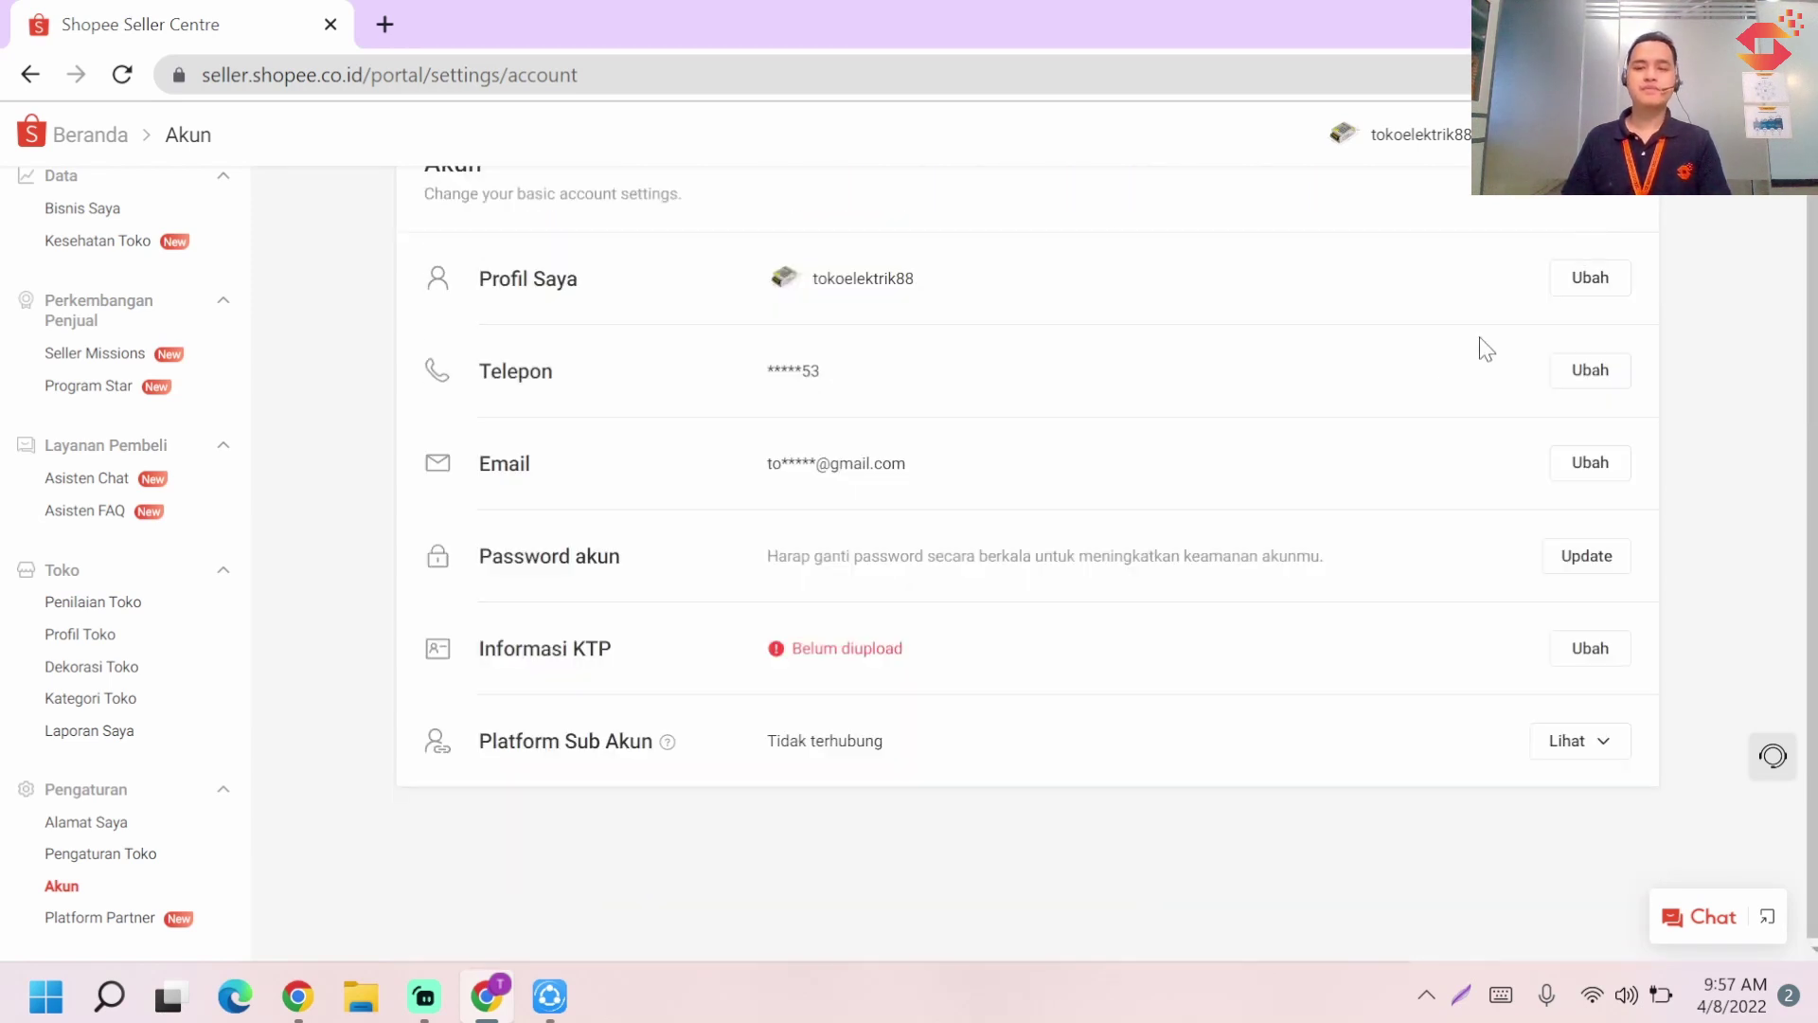
scroll(808, 791, "up", 1)
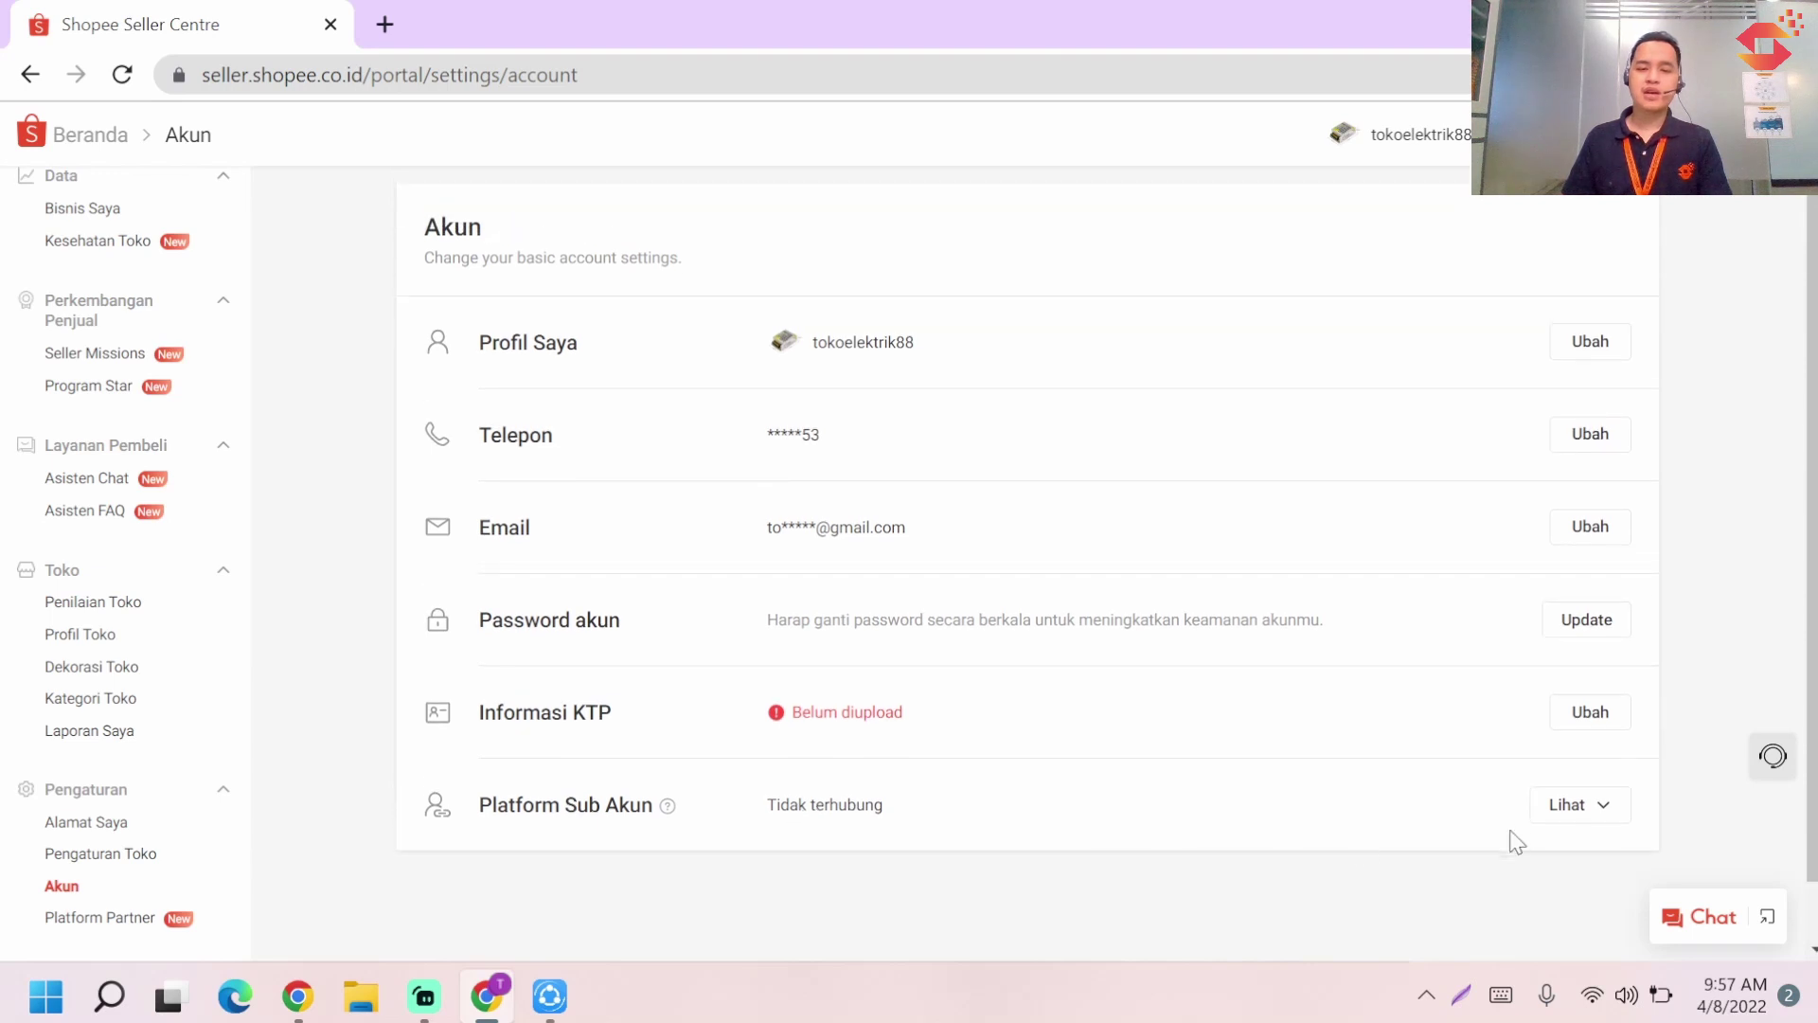
left_click(1567, 810)
scroll(1286, 766, "down", 3)
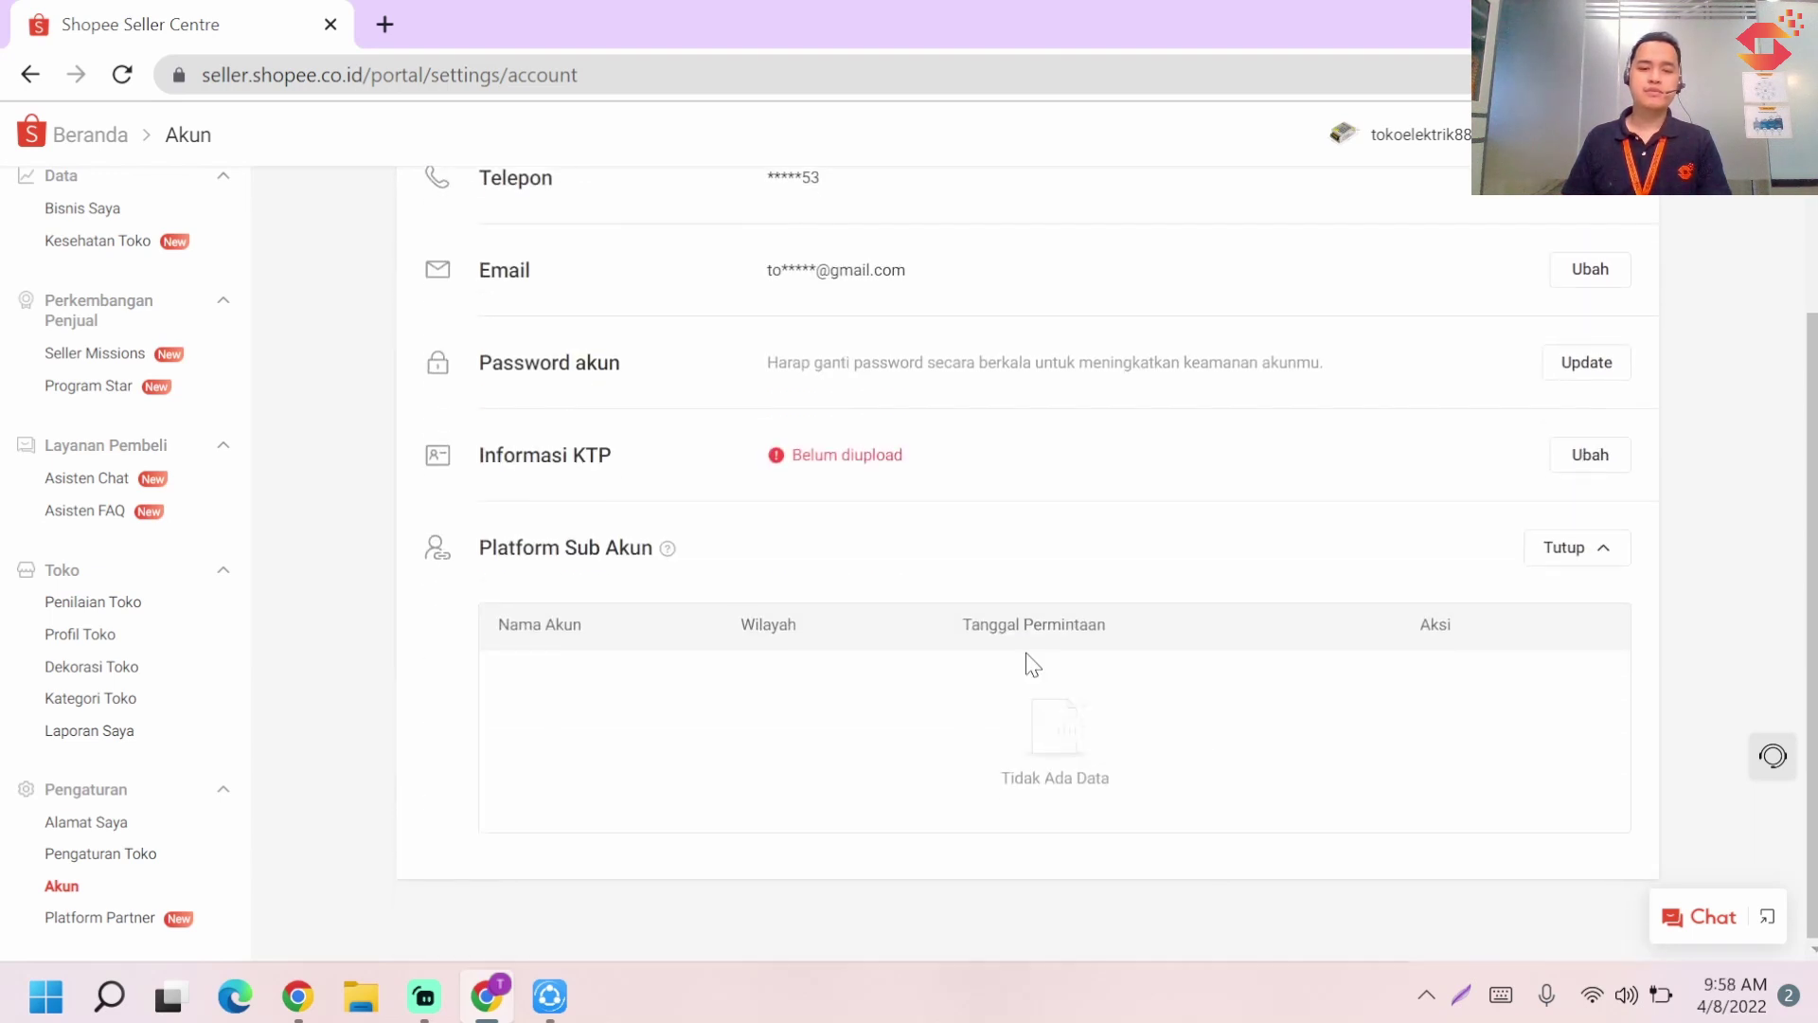
left_click(1572, 549)
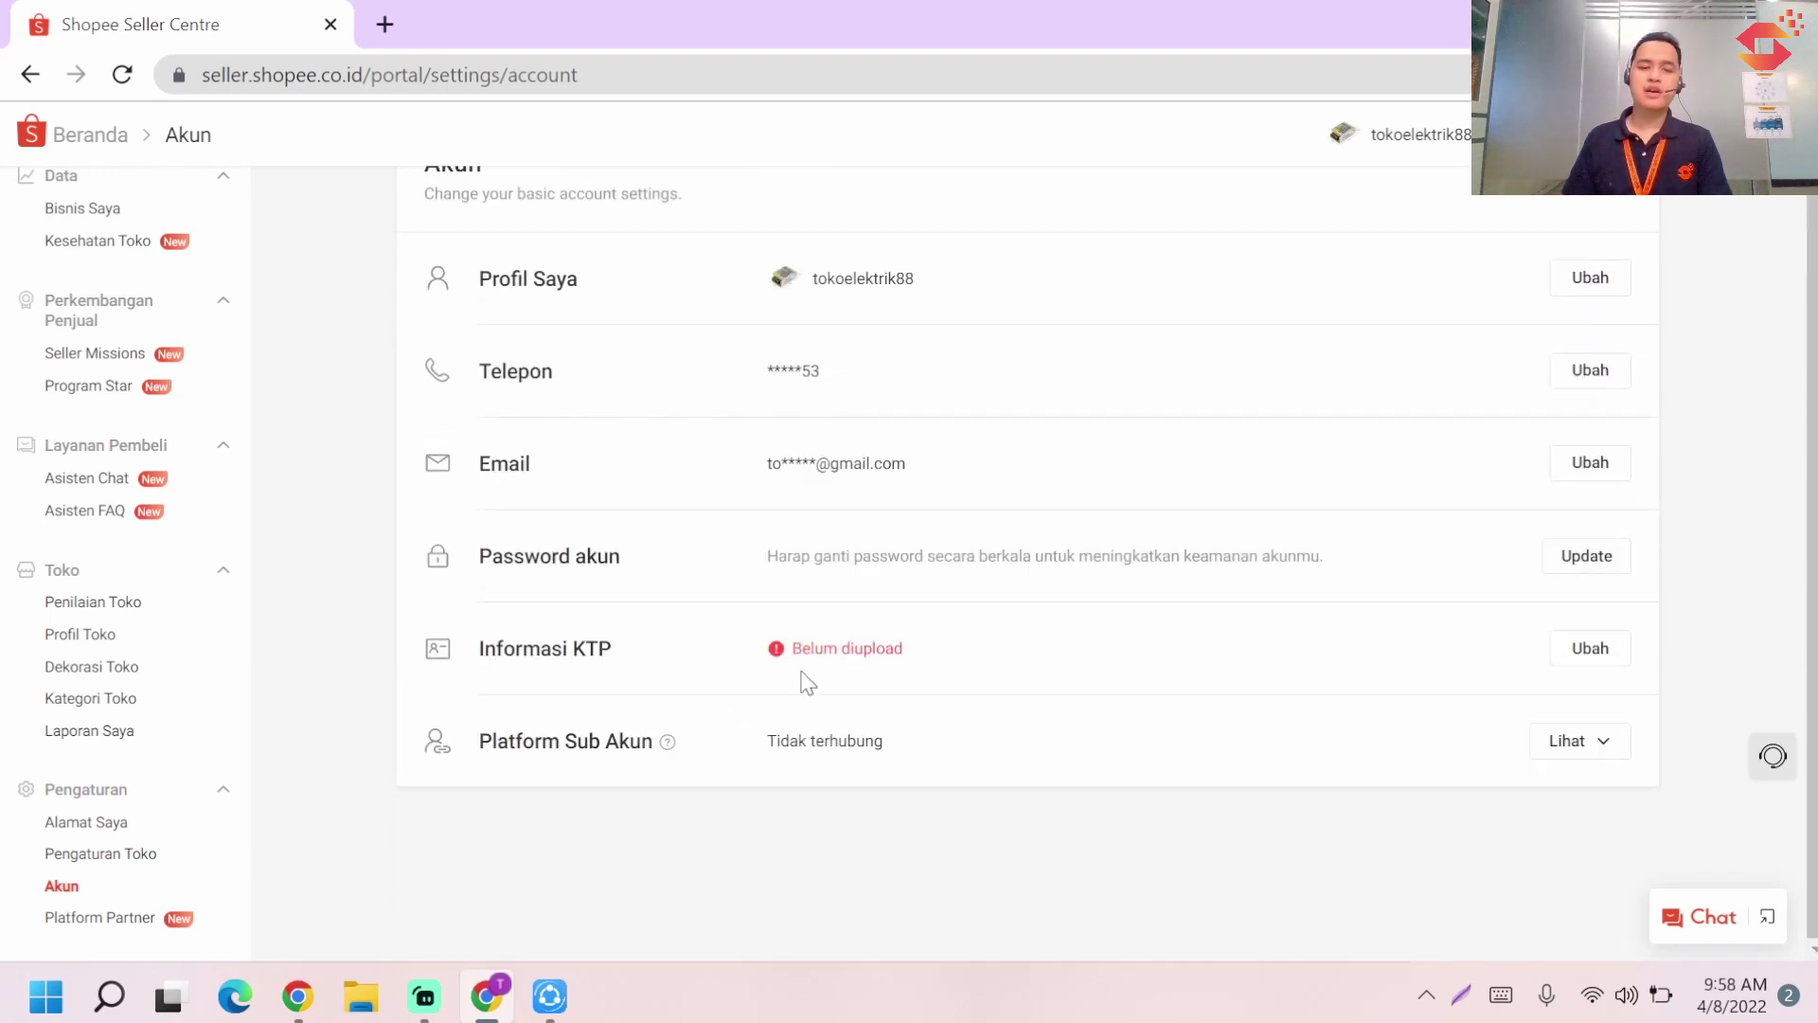
scroll(985, 731, "up", 1)
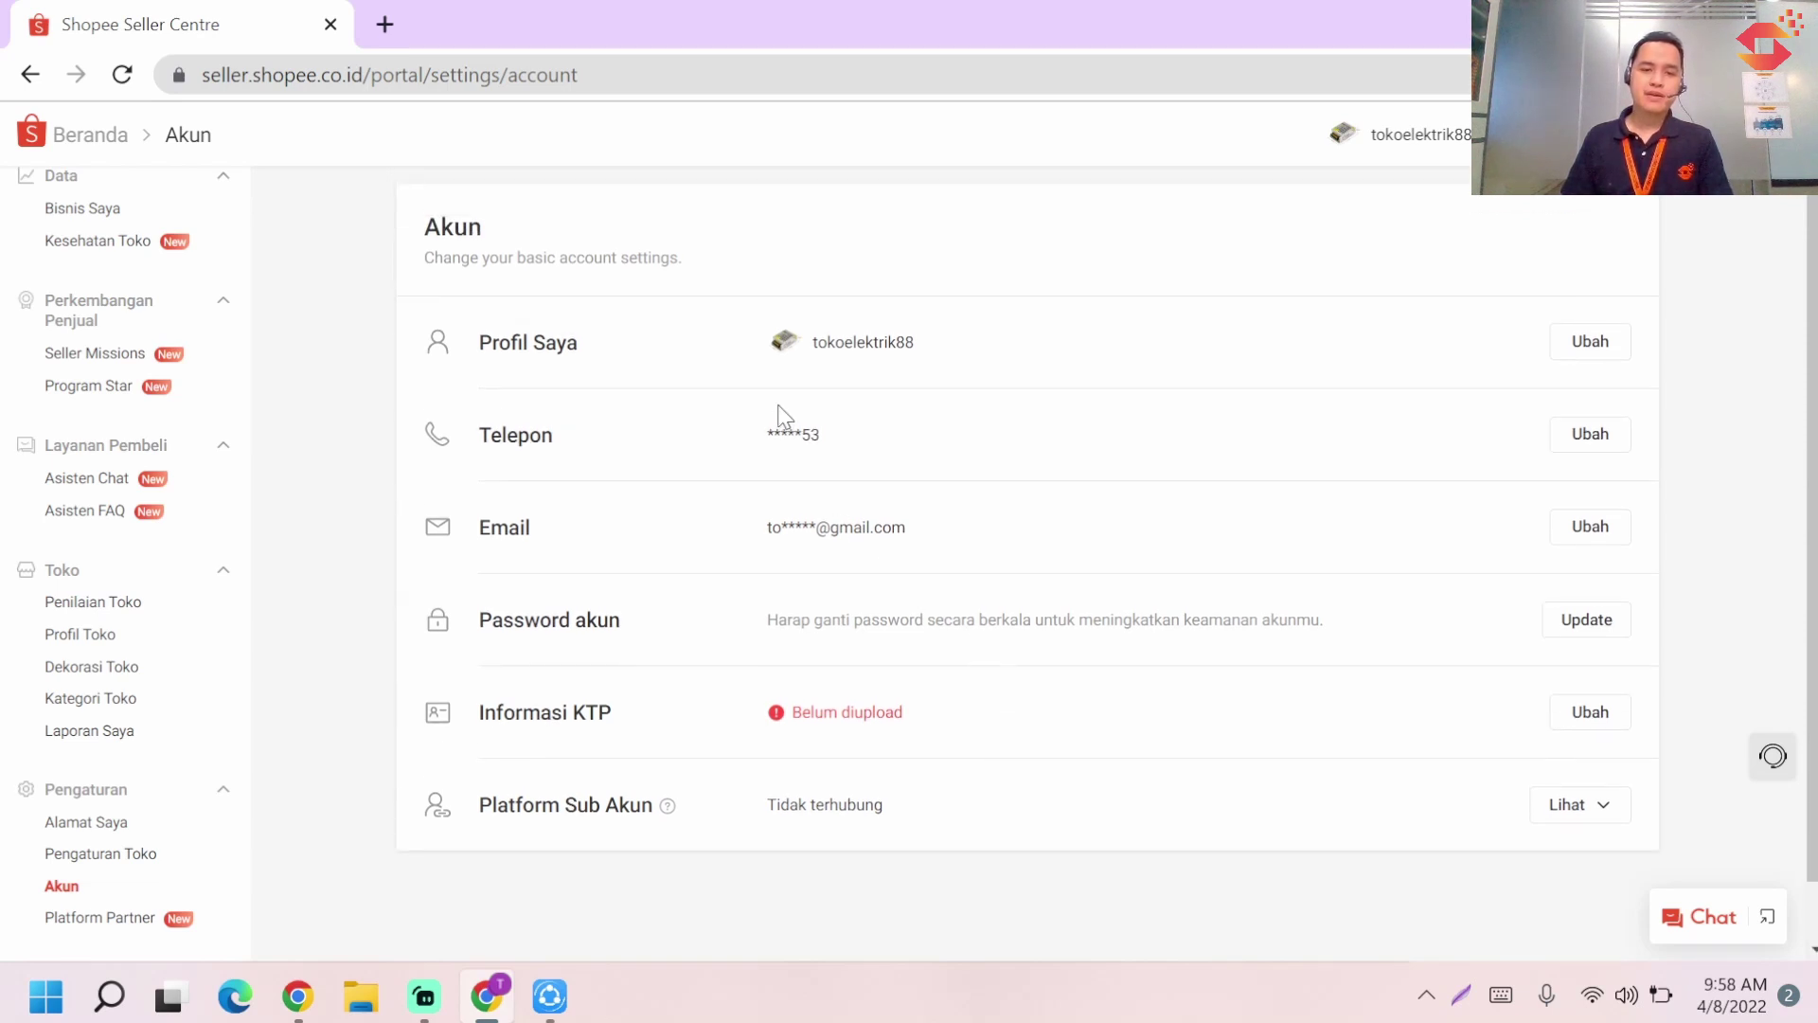
left_click_drag(770, 435, 947, 431)
left_click_drag(765, 527, 1046, 539)
left_click_drag(846, 621, 1471, 633)
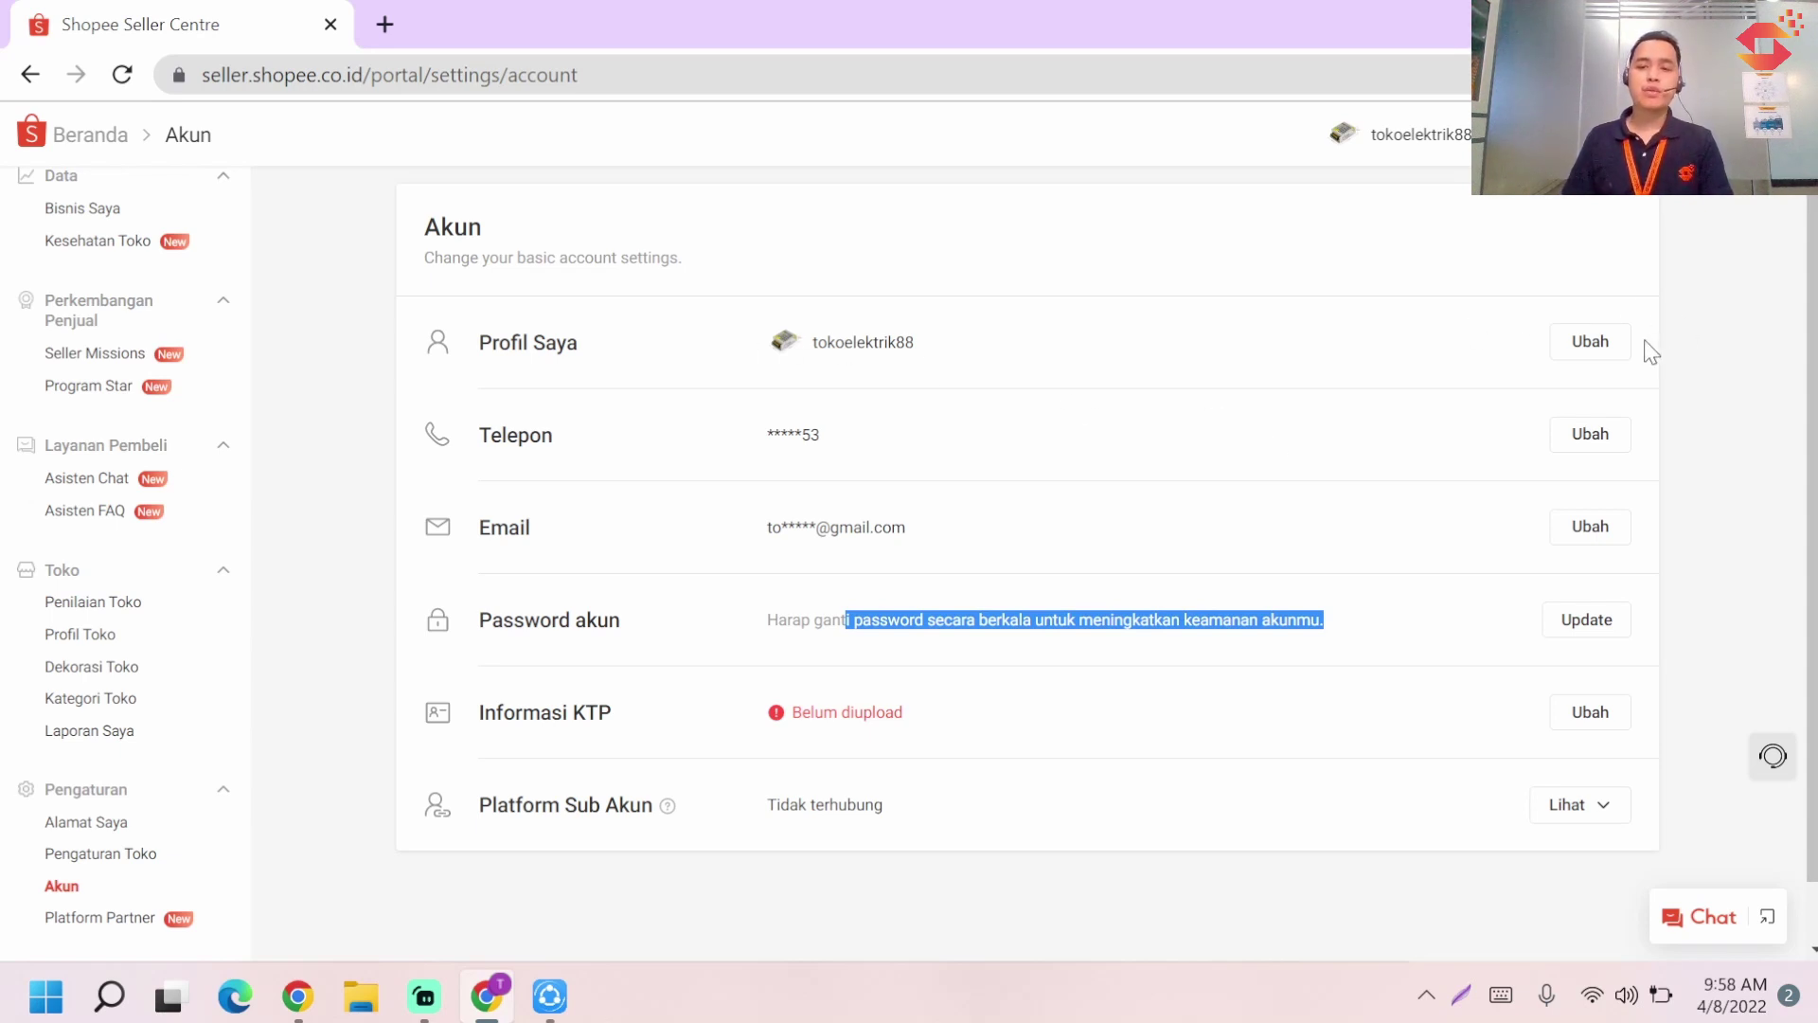
left_click(1617, 358)
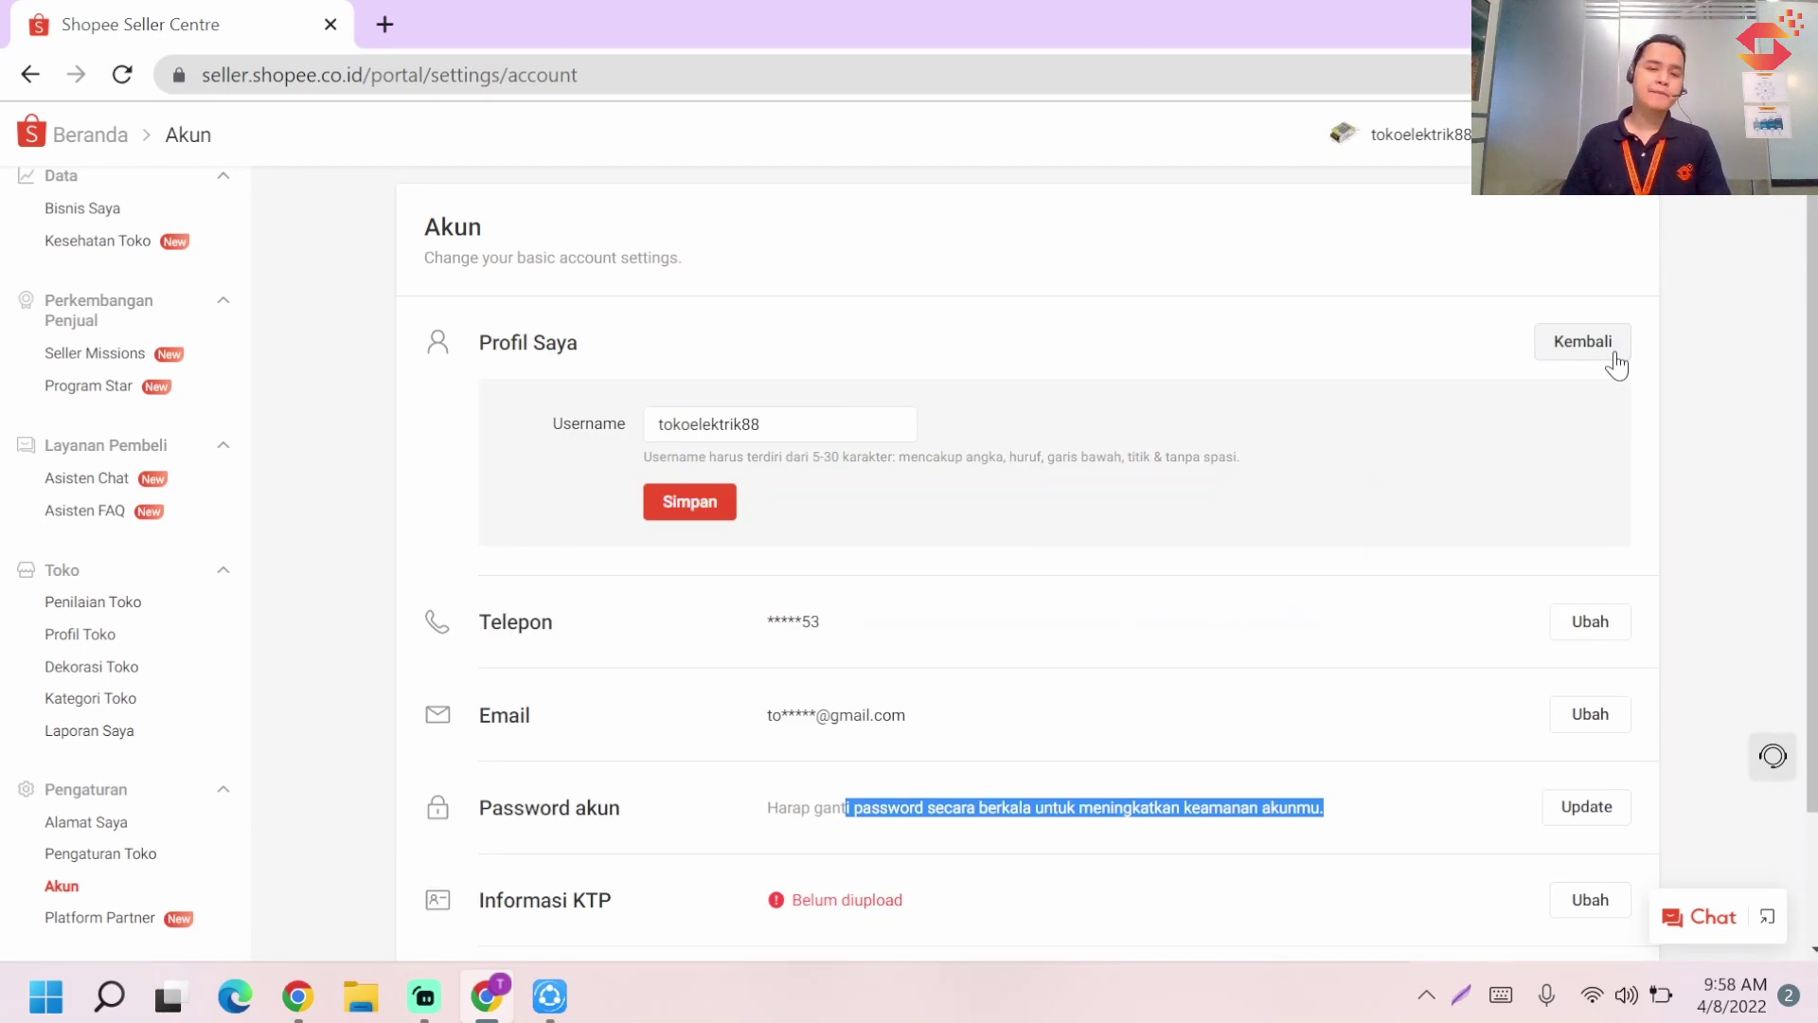
Go back to the Rekening Bank page under Keuangan, which still lists no bank account.
left_click(445, 348)
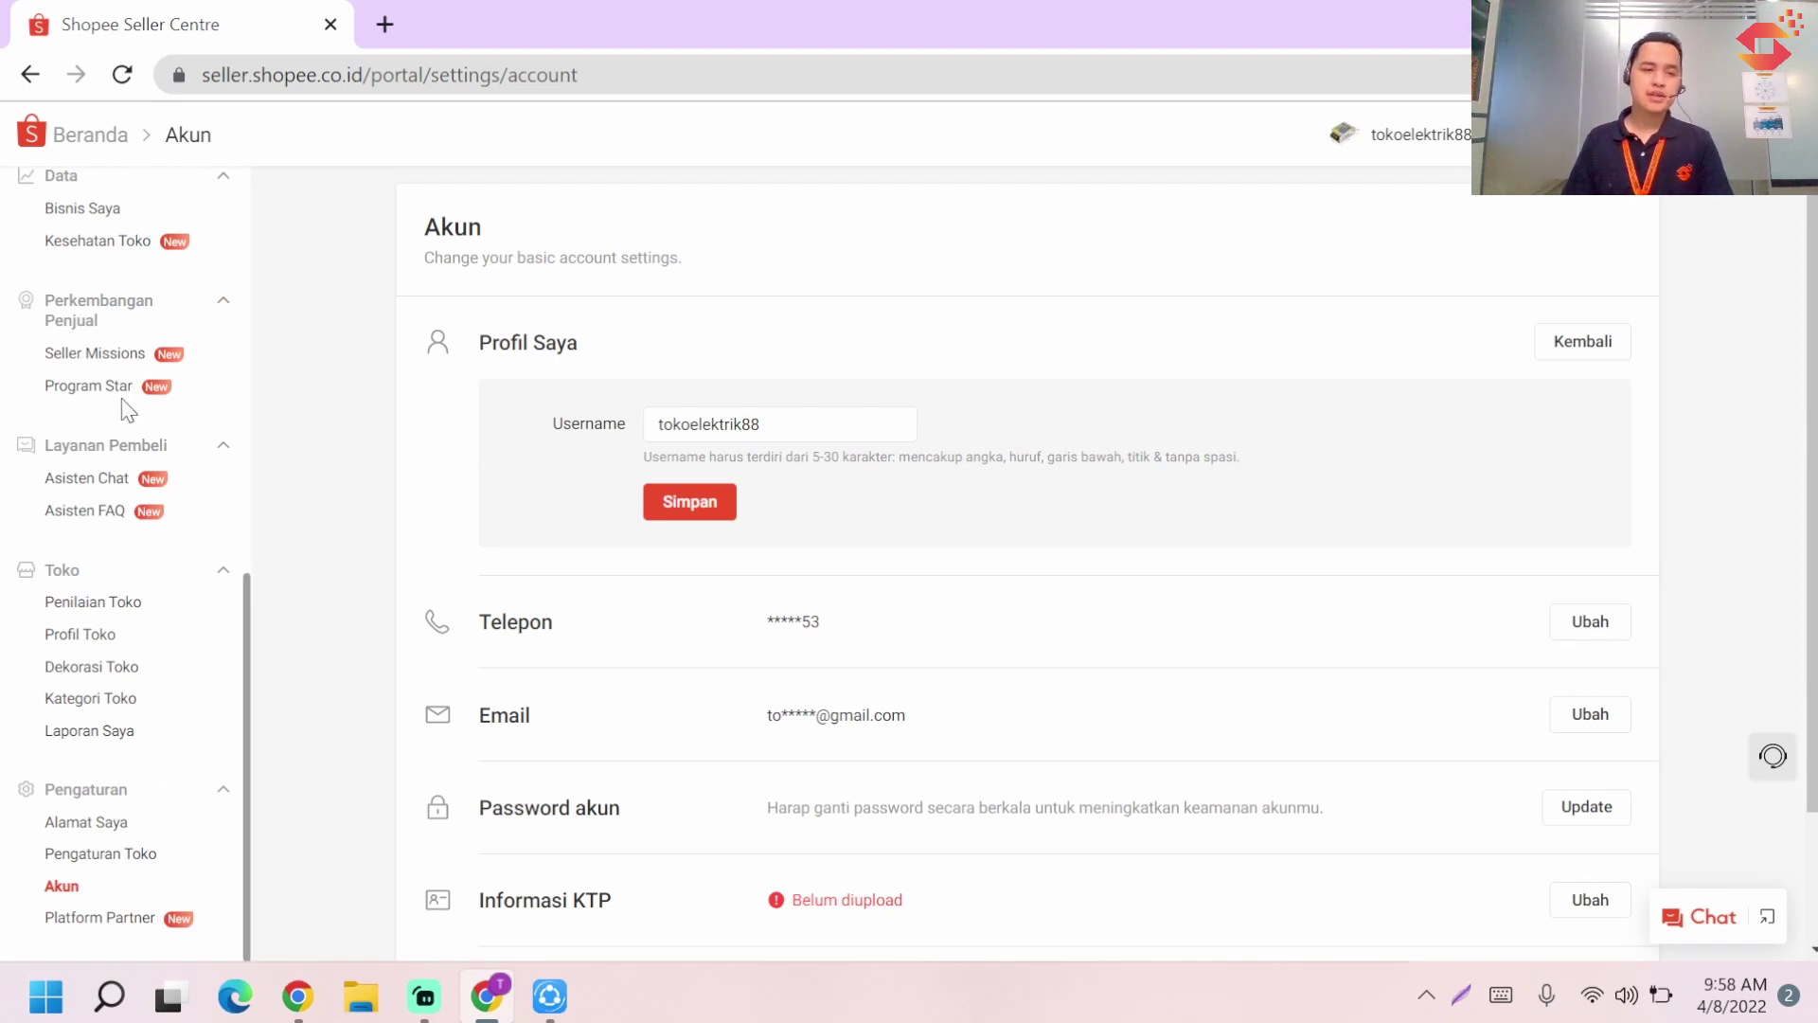
scroll(129, 426, "up", 6)
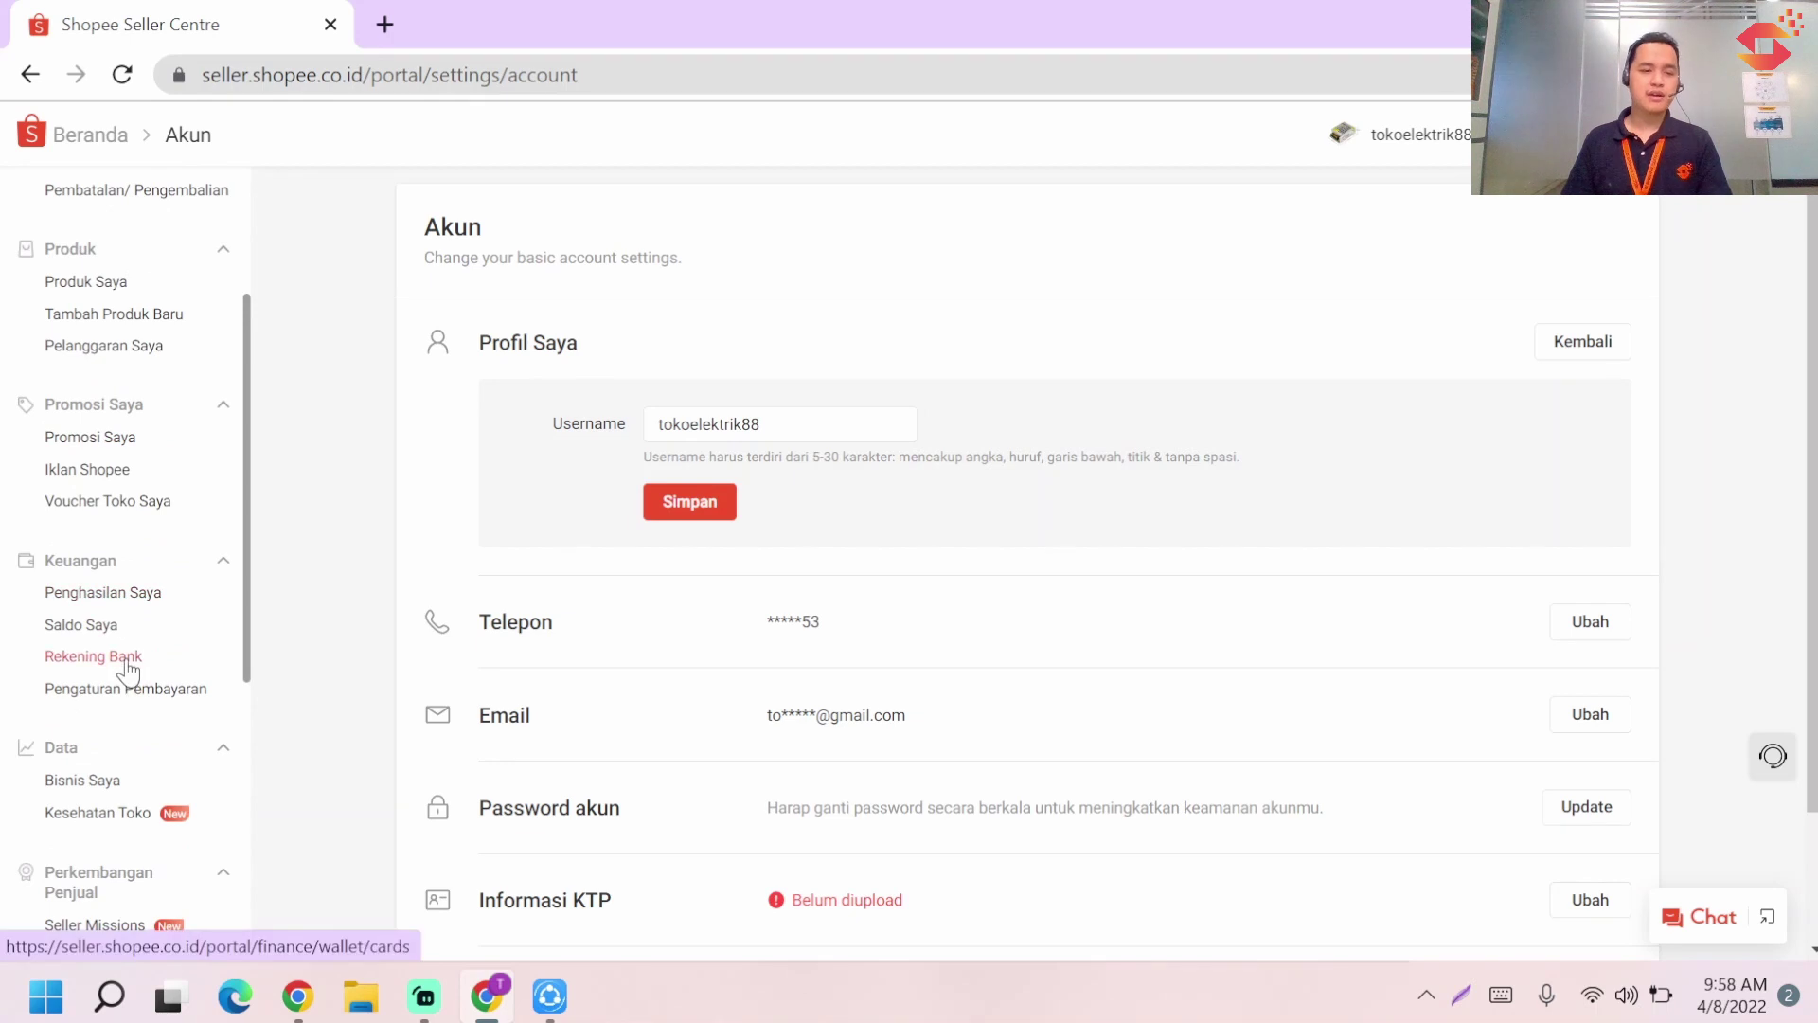
left_click(129, 663)
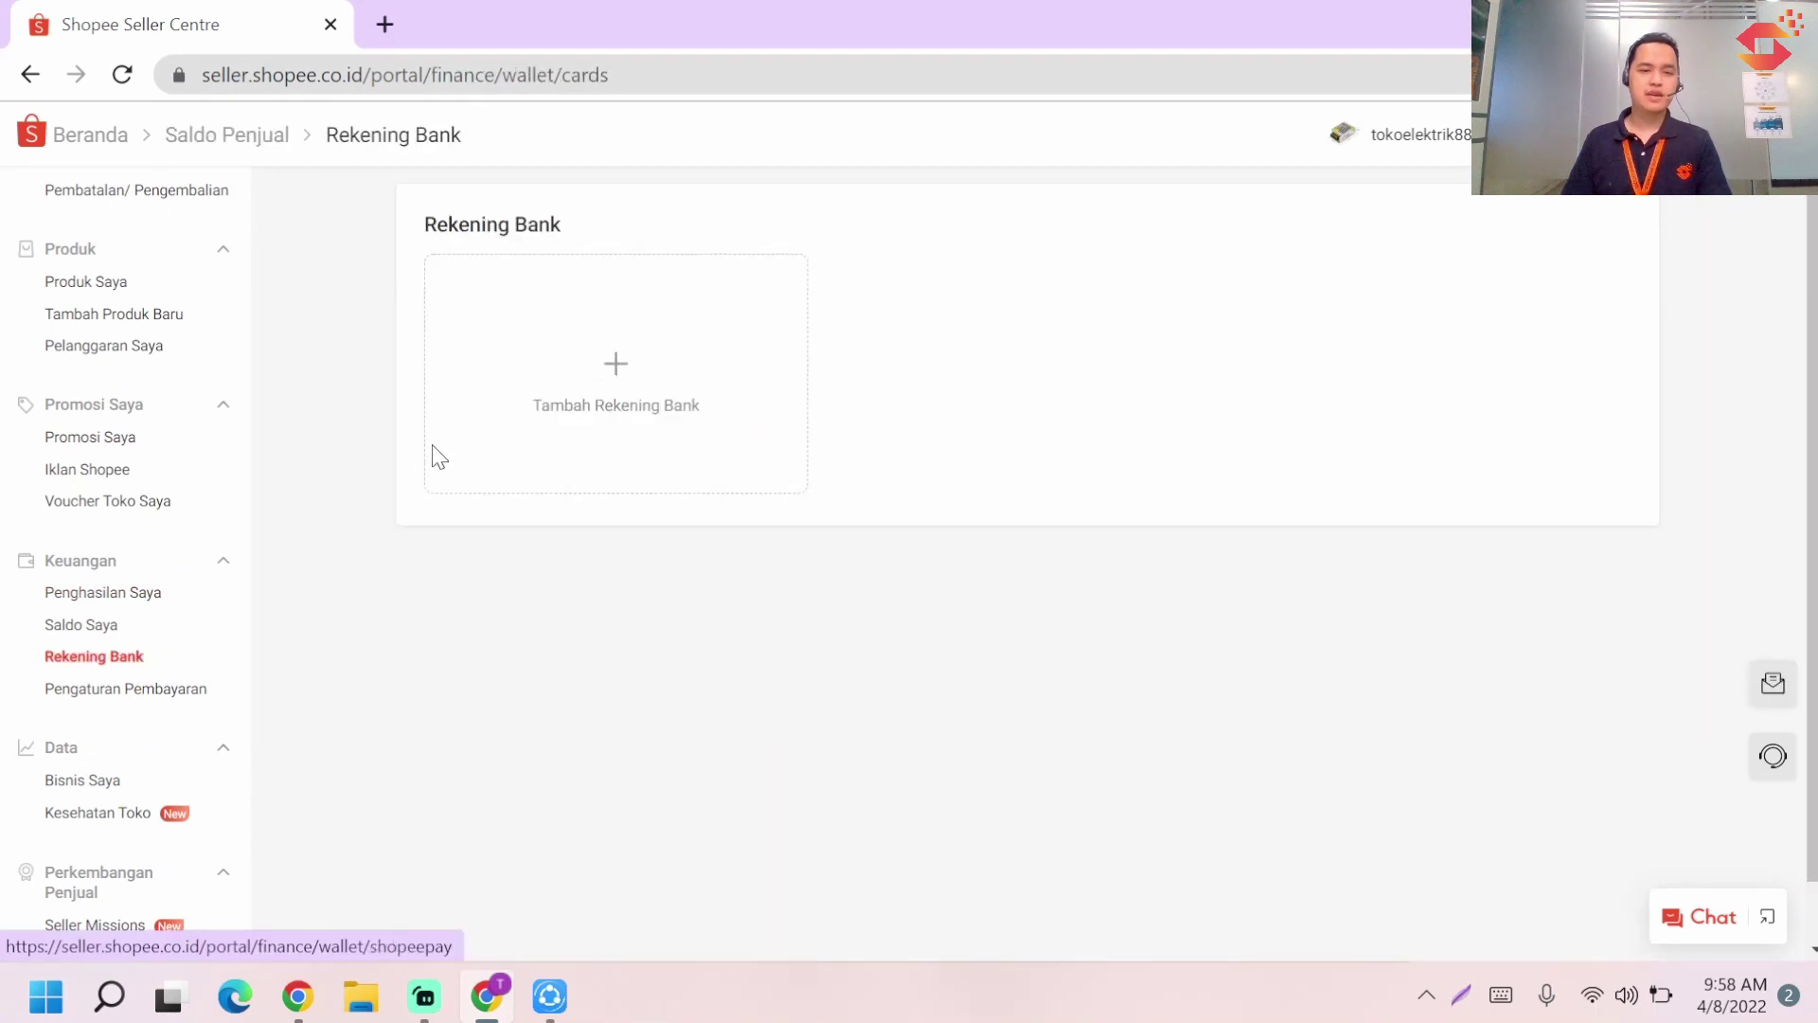